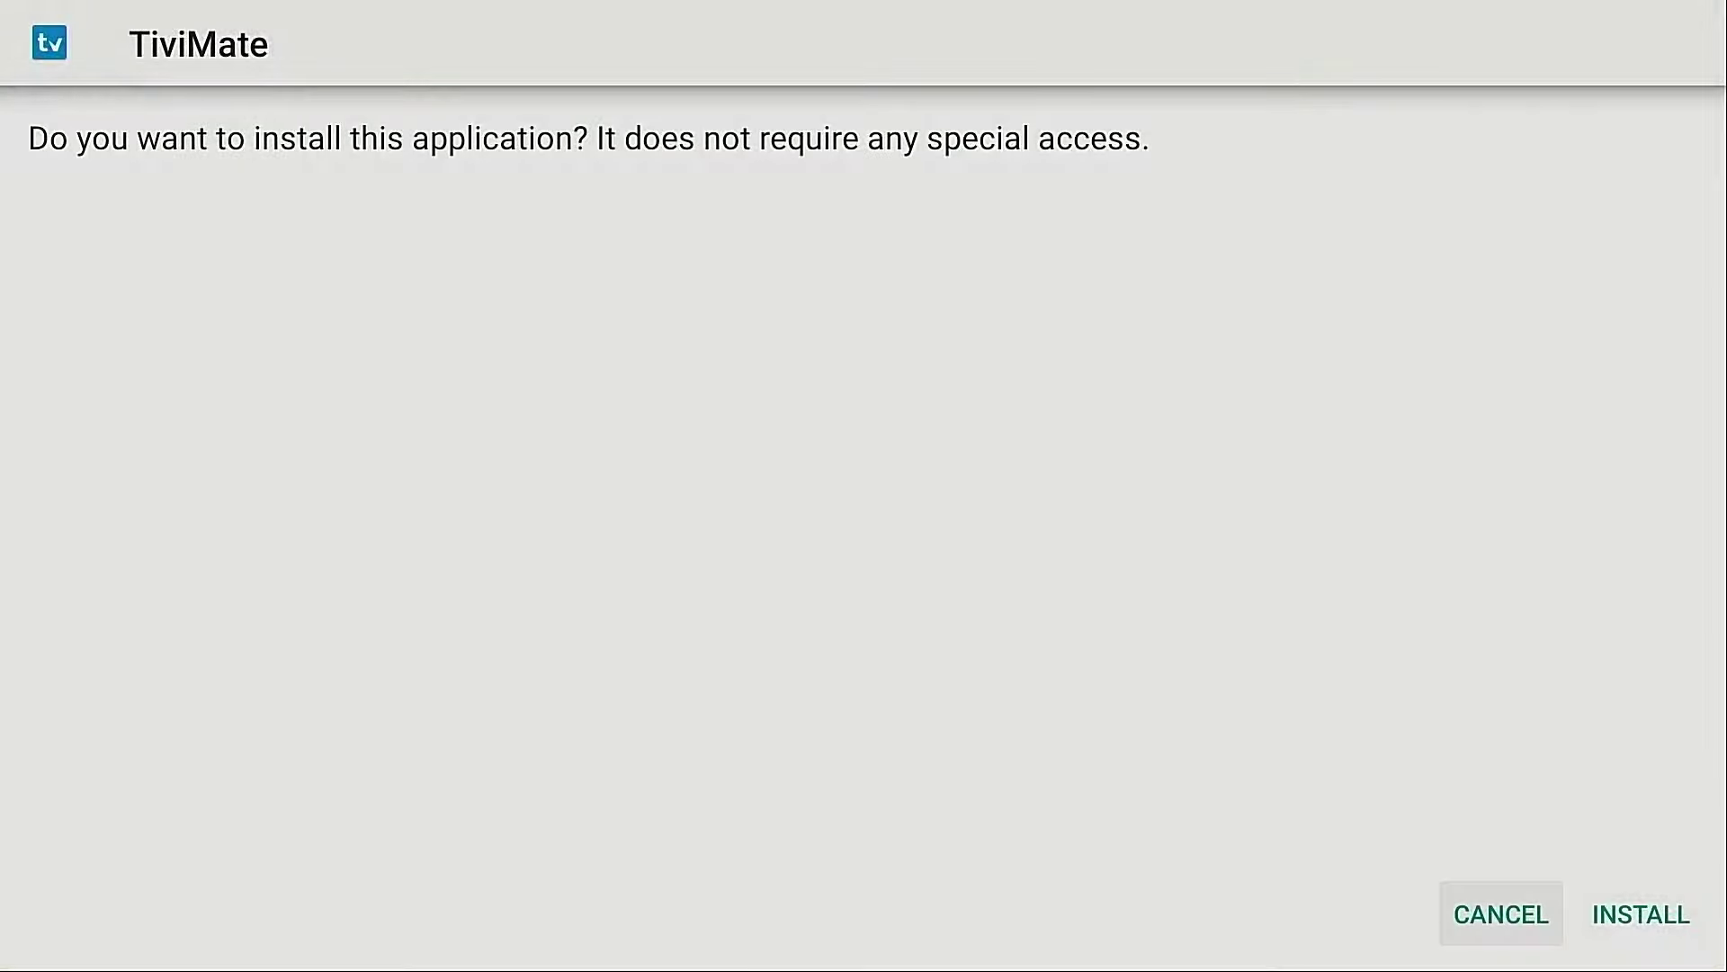
Step: Install the TiviMate application and close the installer
key(Right)
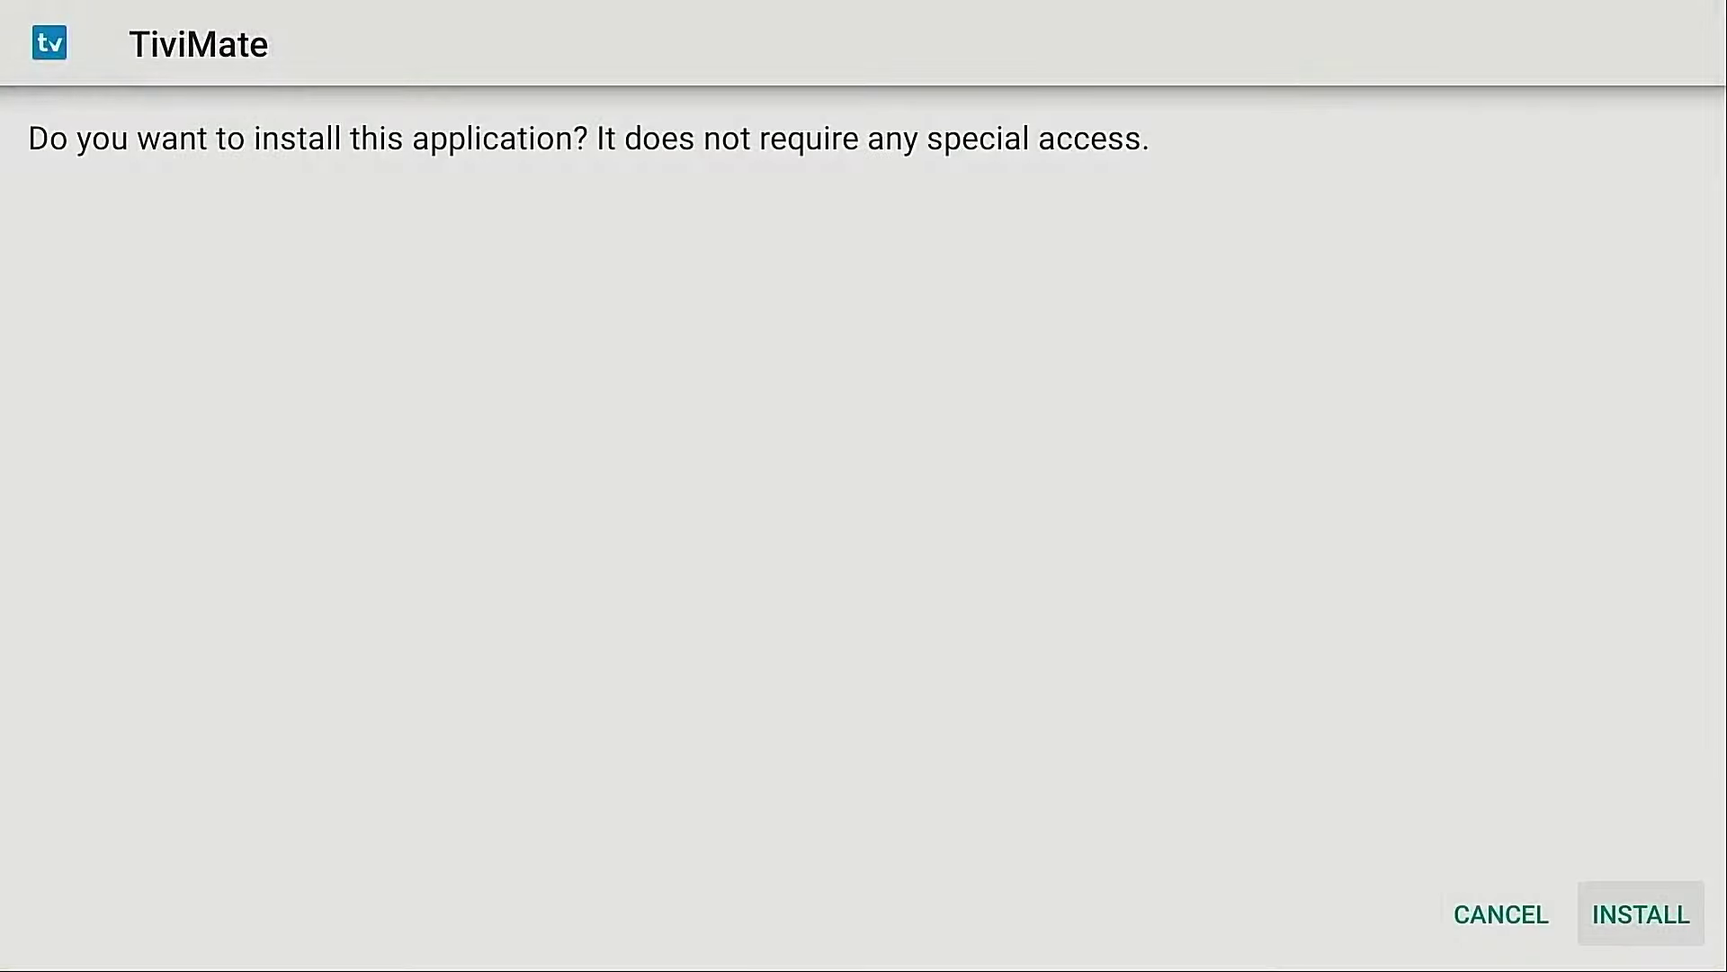
key(Return)
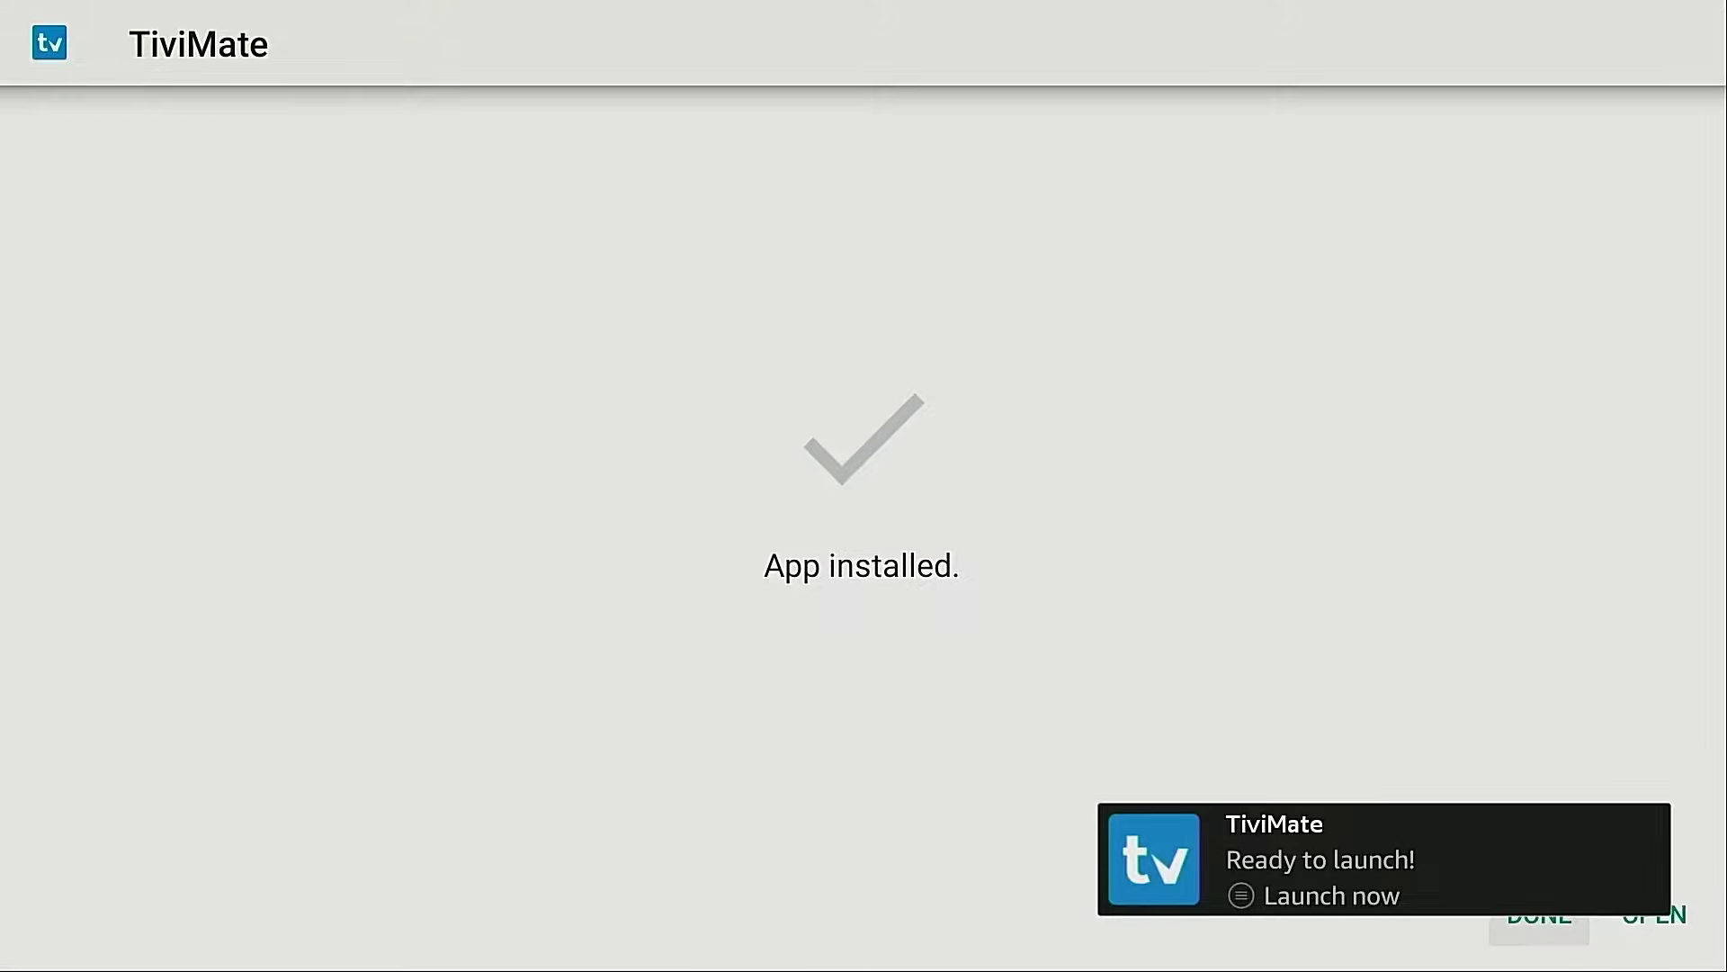
key(Return)
Step: Search apps and games for "downloader" and open the Downloader by AFTVnews app
key(Down)
key(Down)
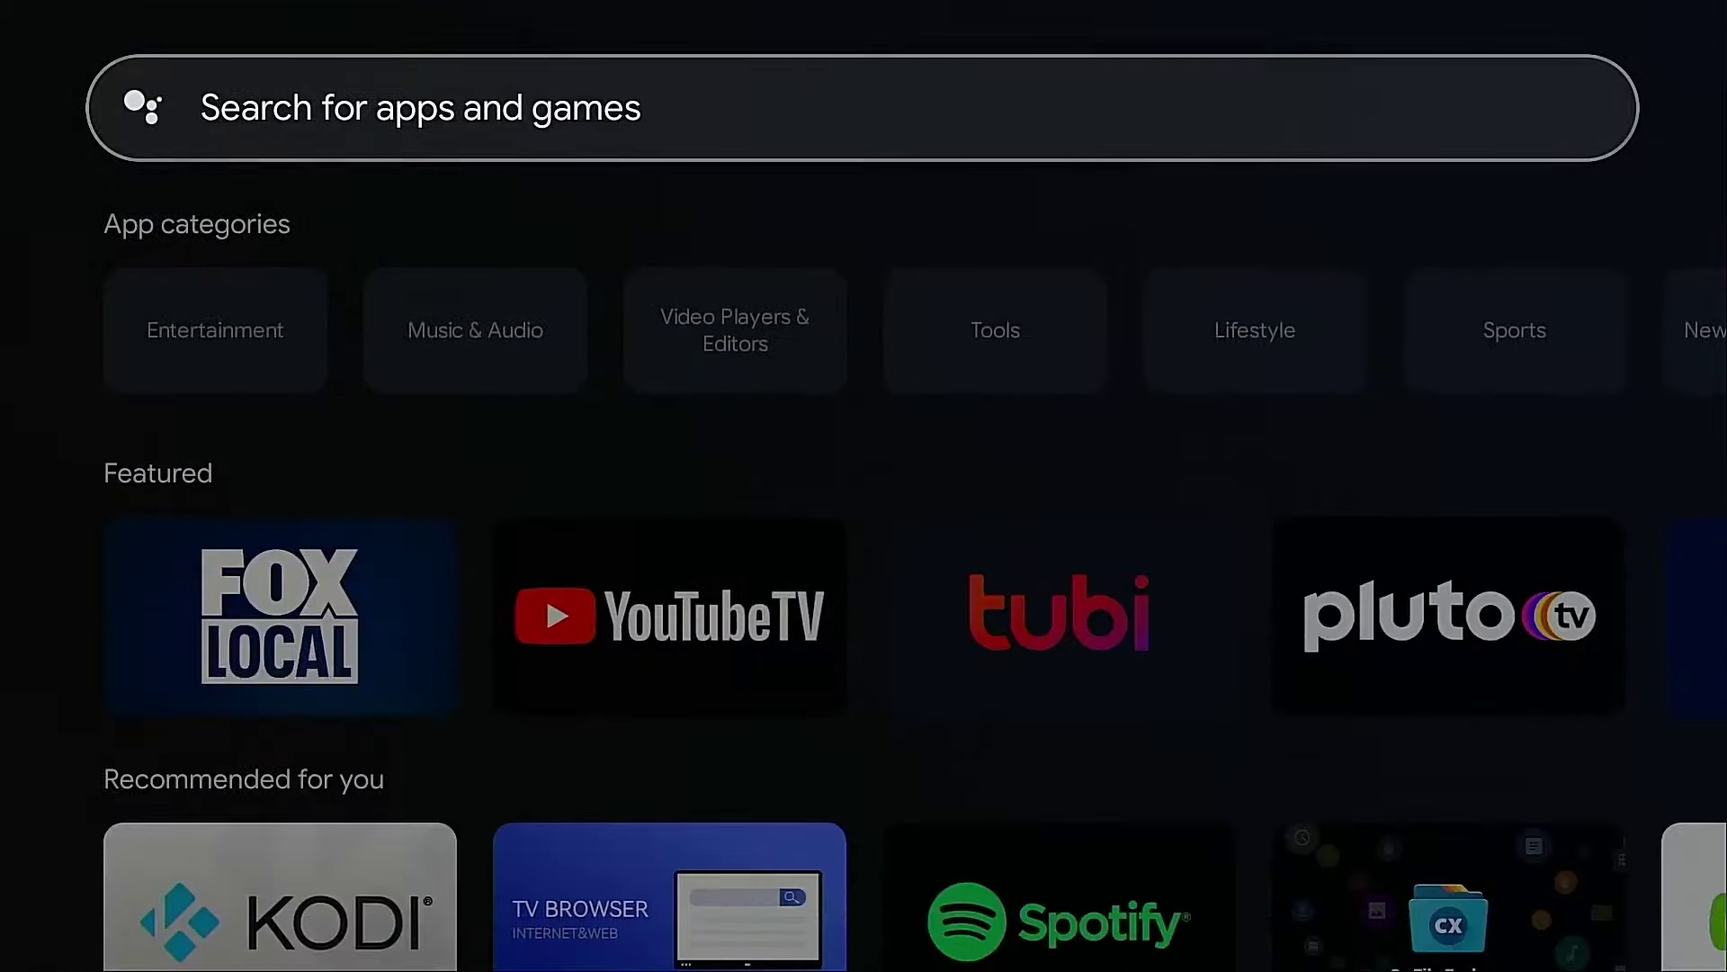
key(Return)
text(do)
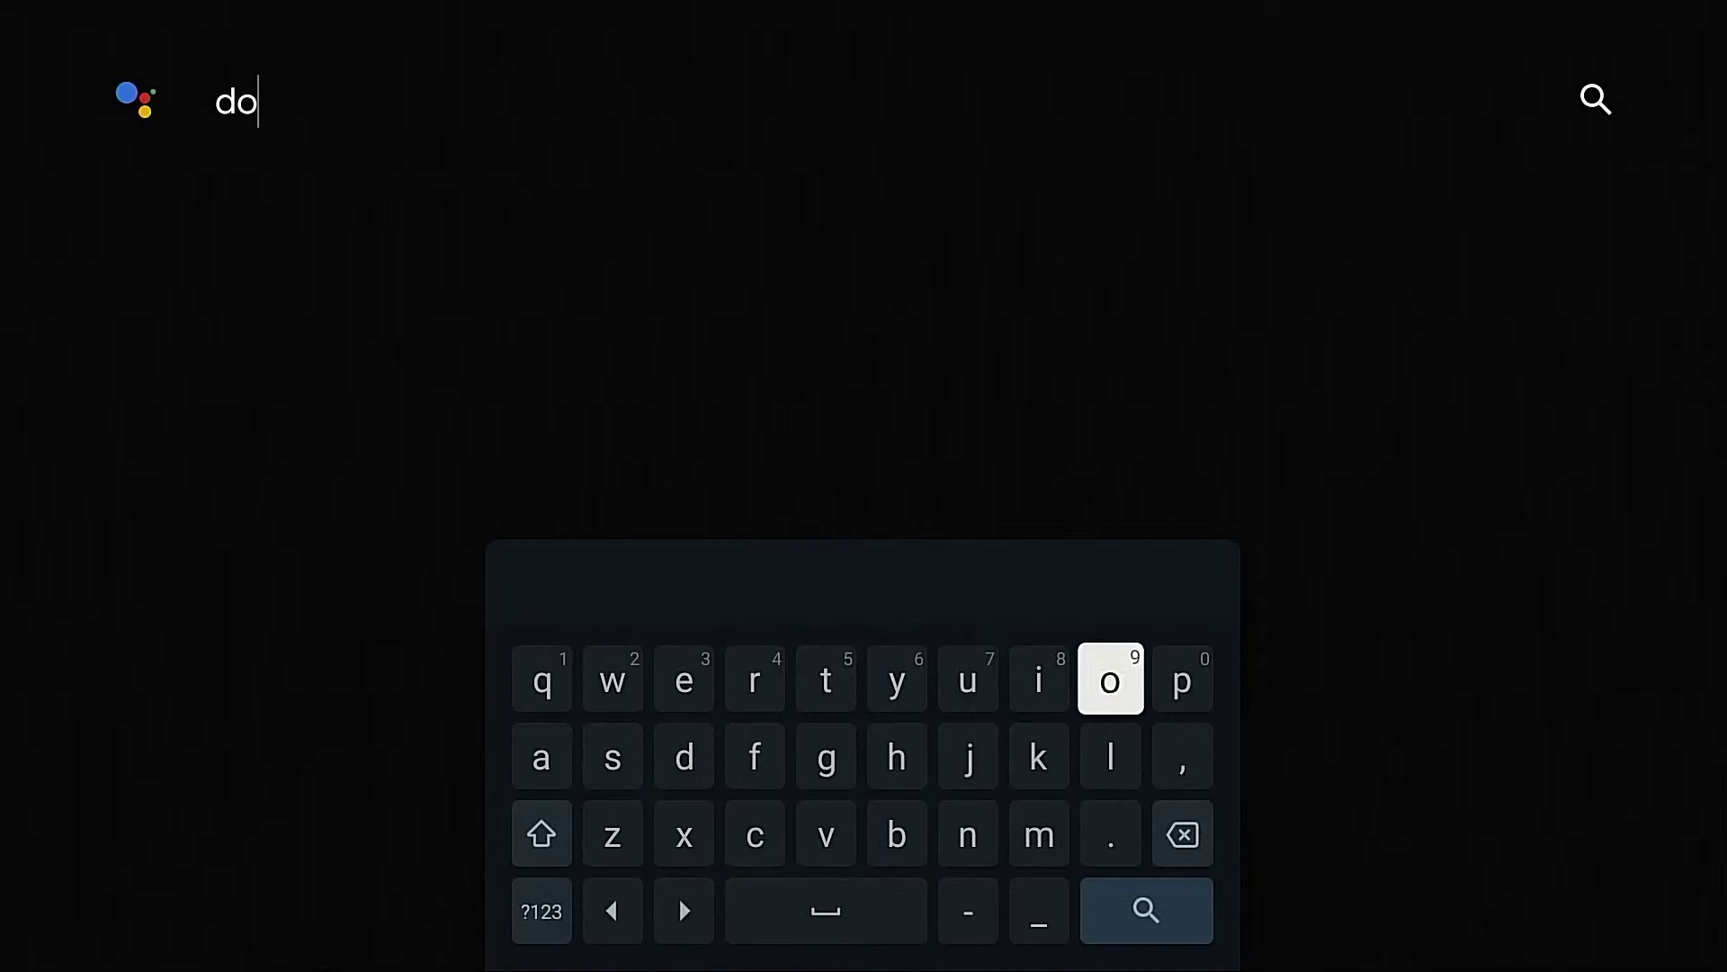
text(wnloader)
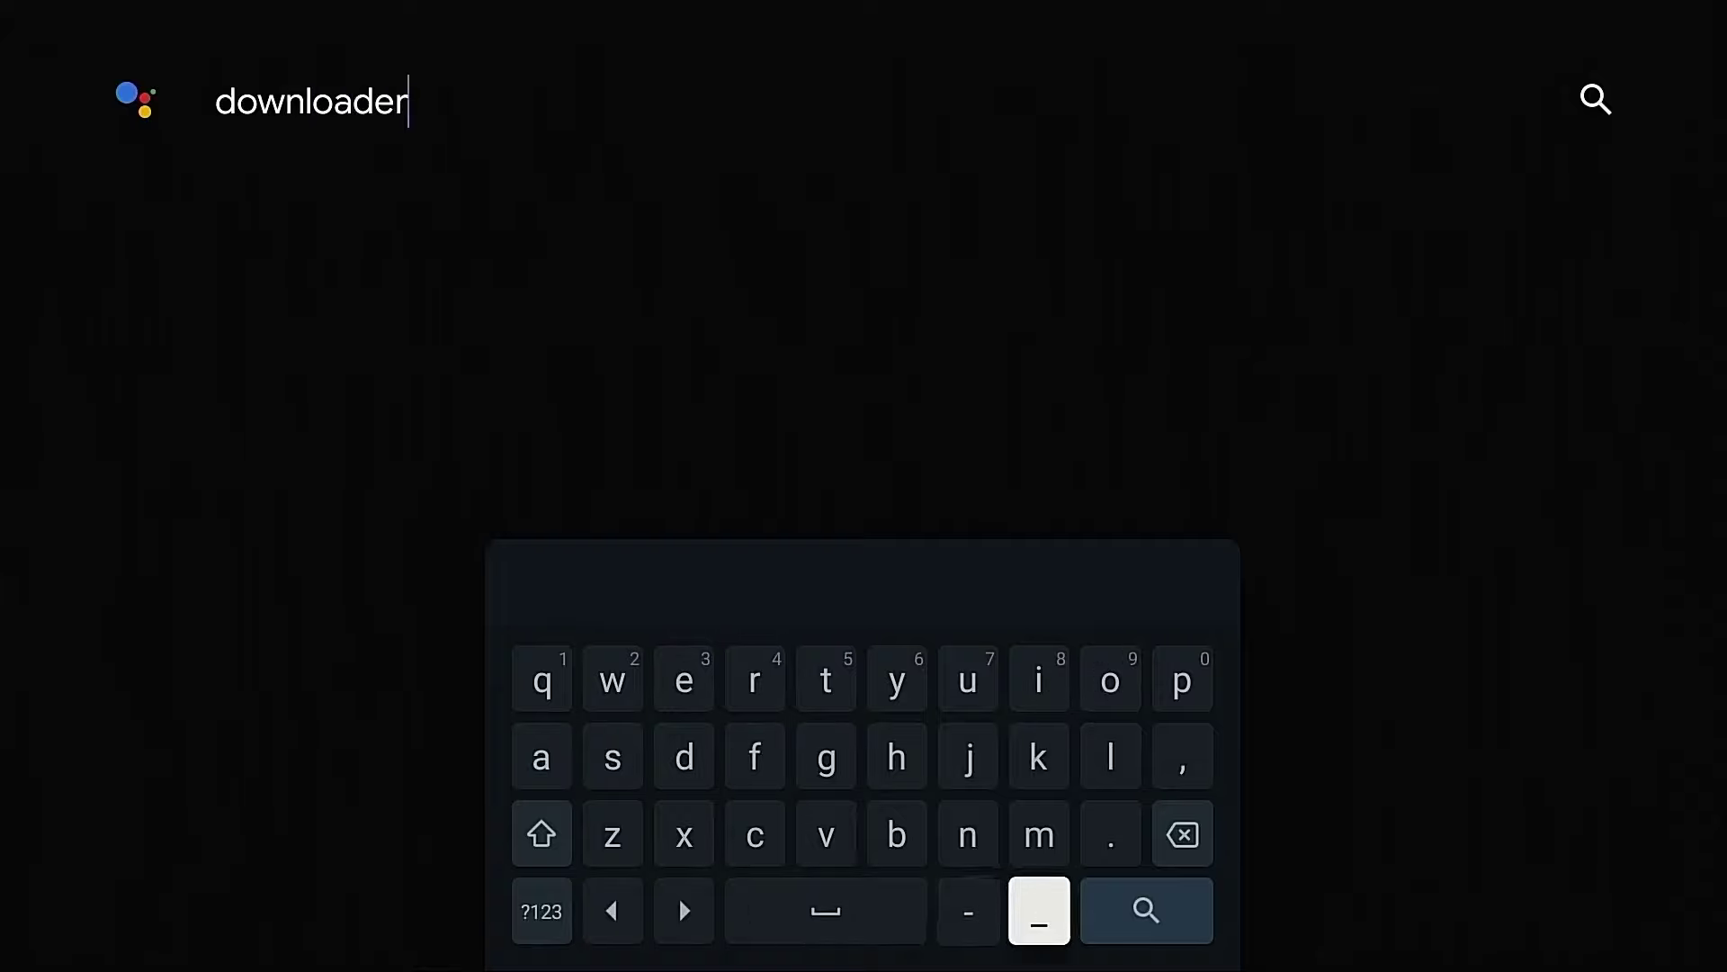
key(Return)
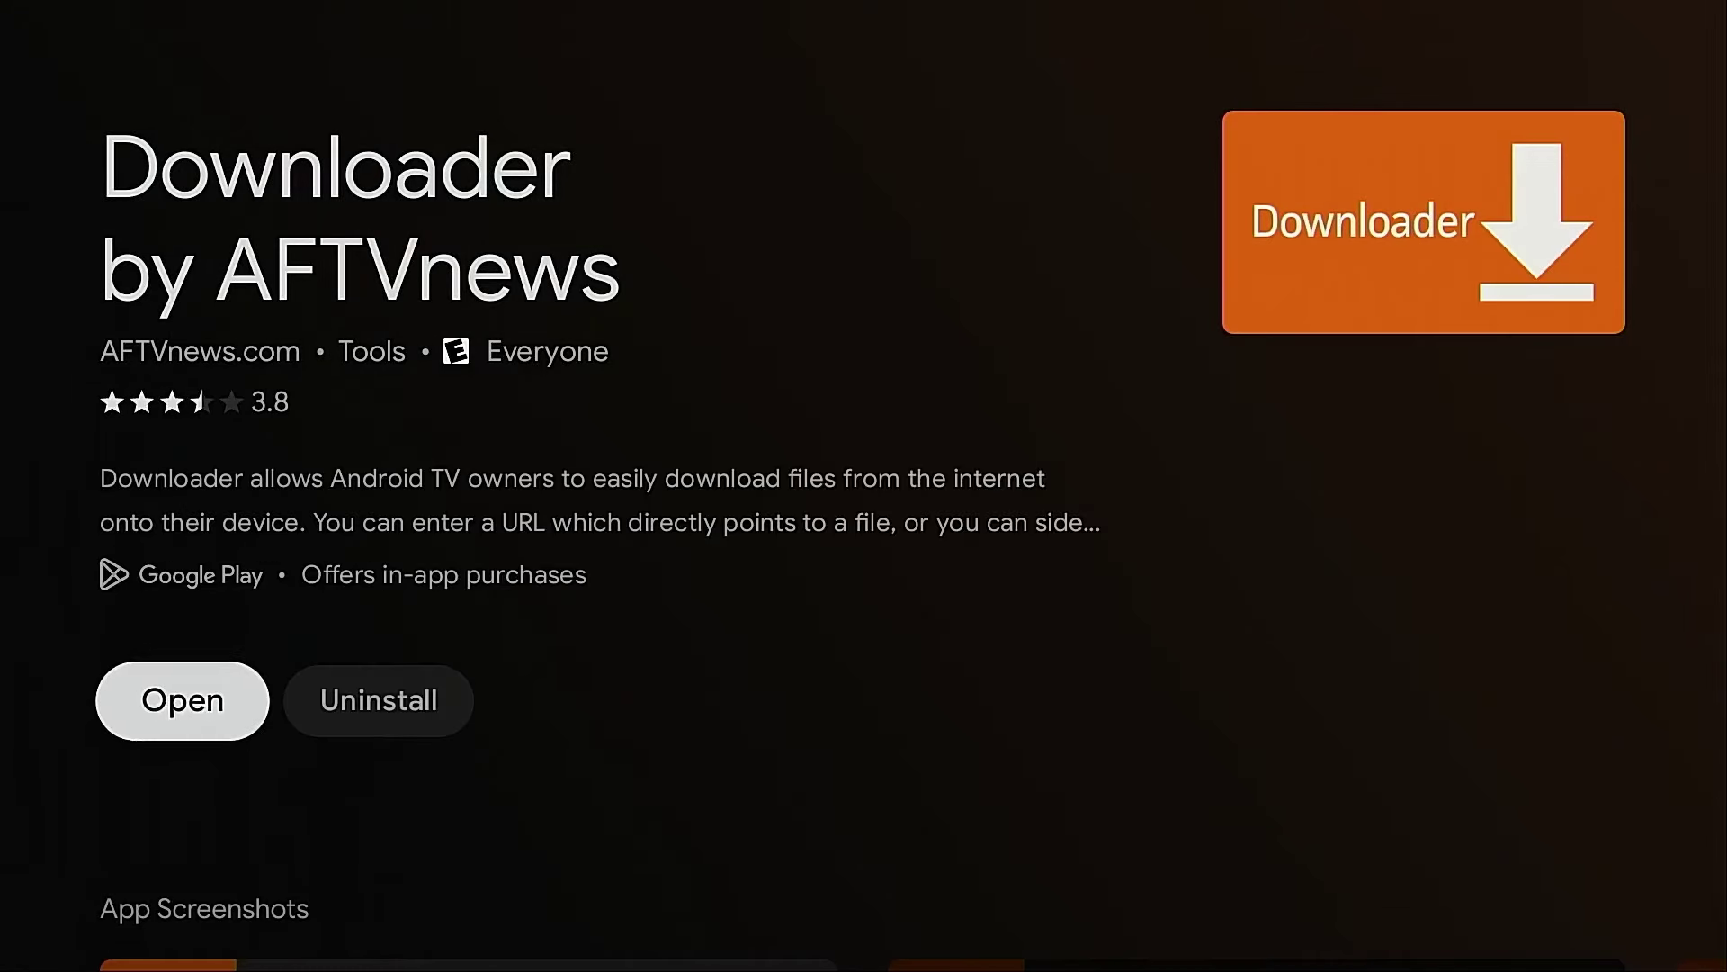
key(Return)
key(Return)
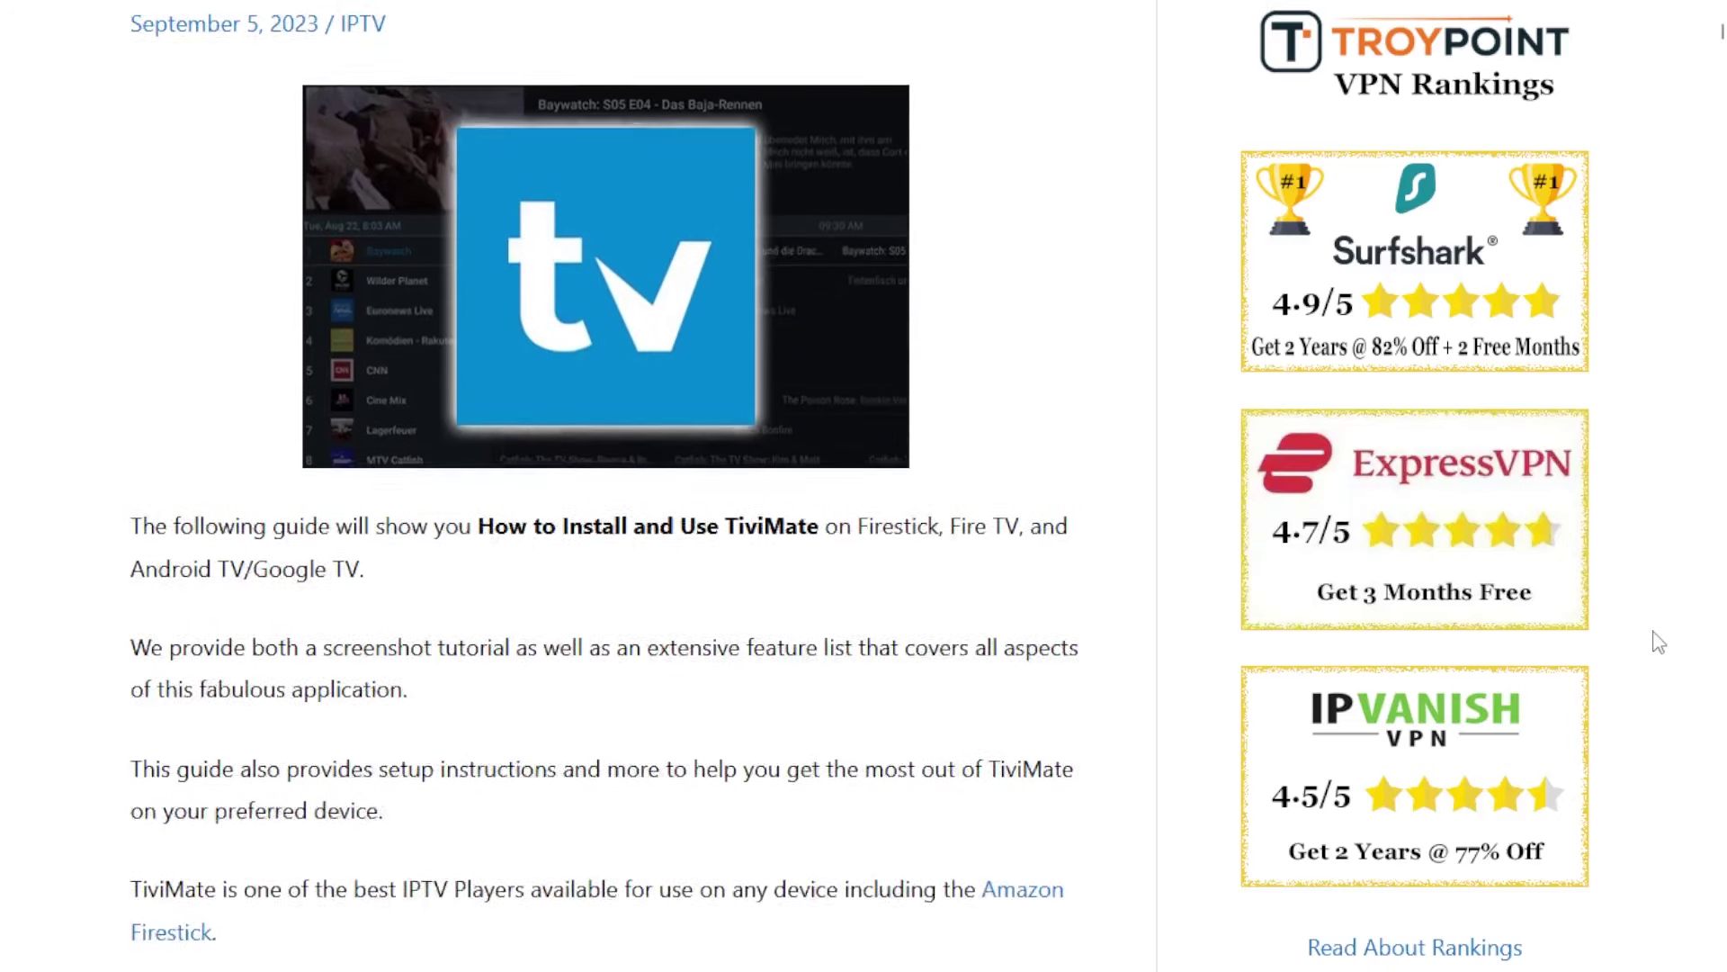
Step: Read through the web guide on installing TiviMate, including the Downloader setup and Developer Options instructions
scroll(1653, 639, down, 10)
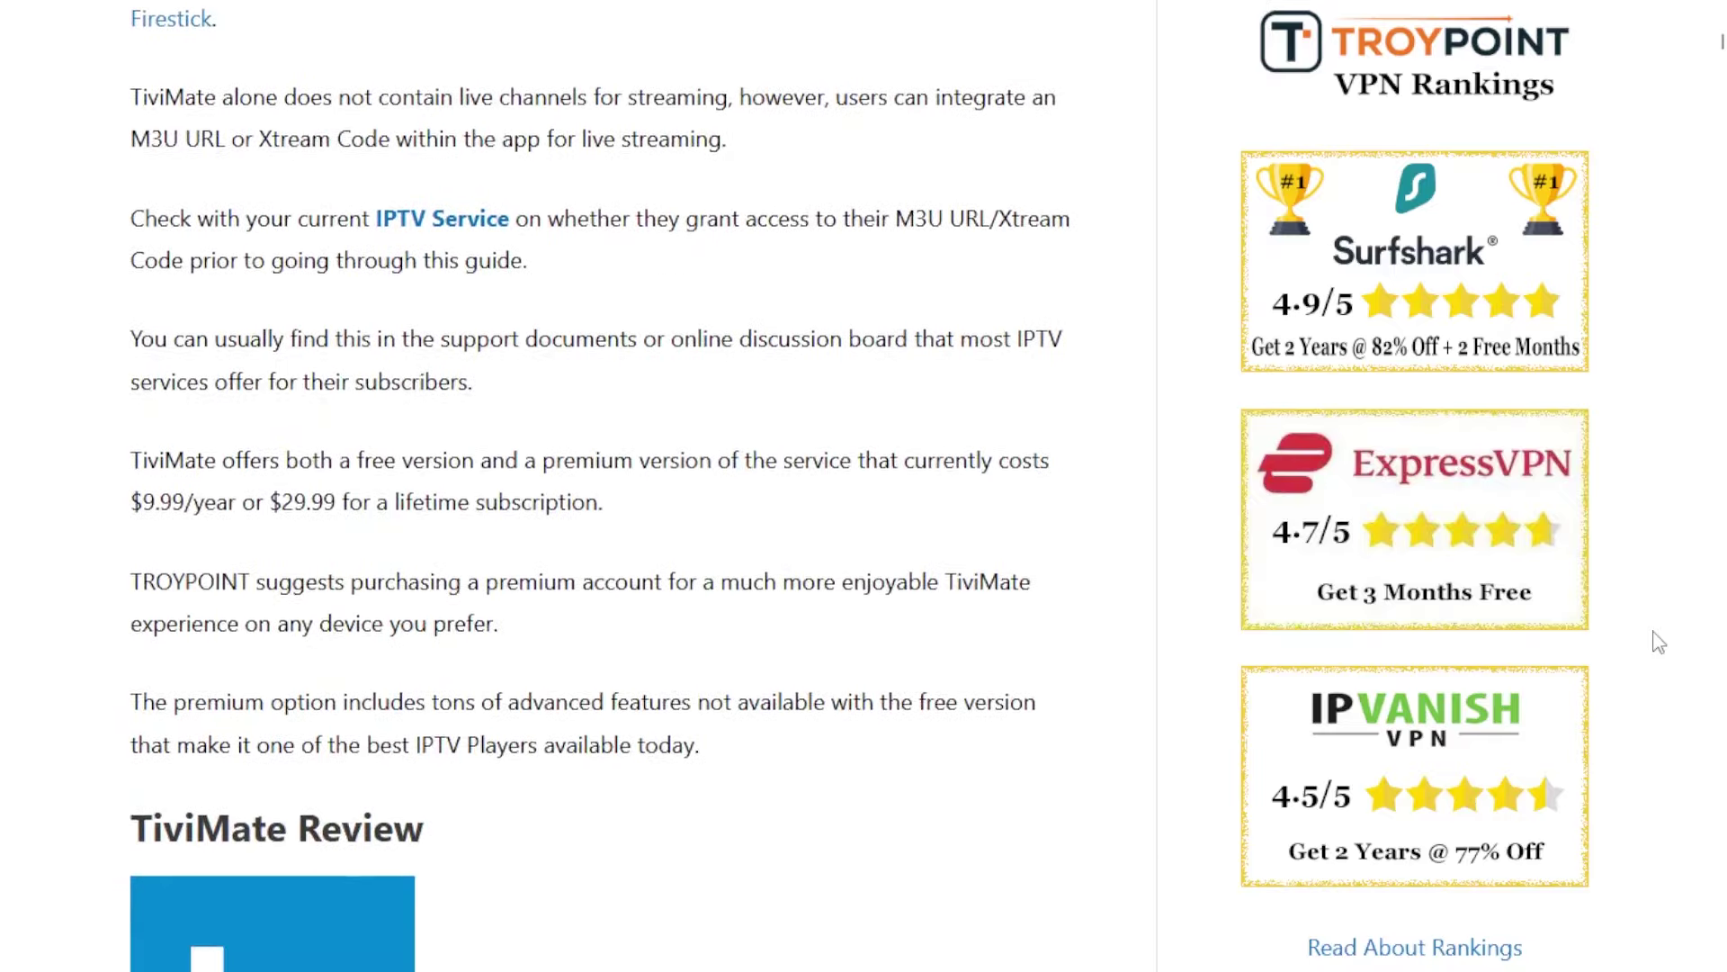
scroll(1659, 642, down, 15)
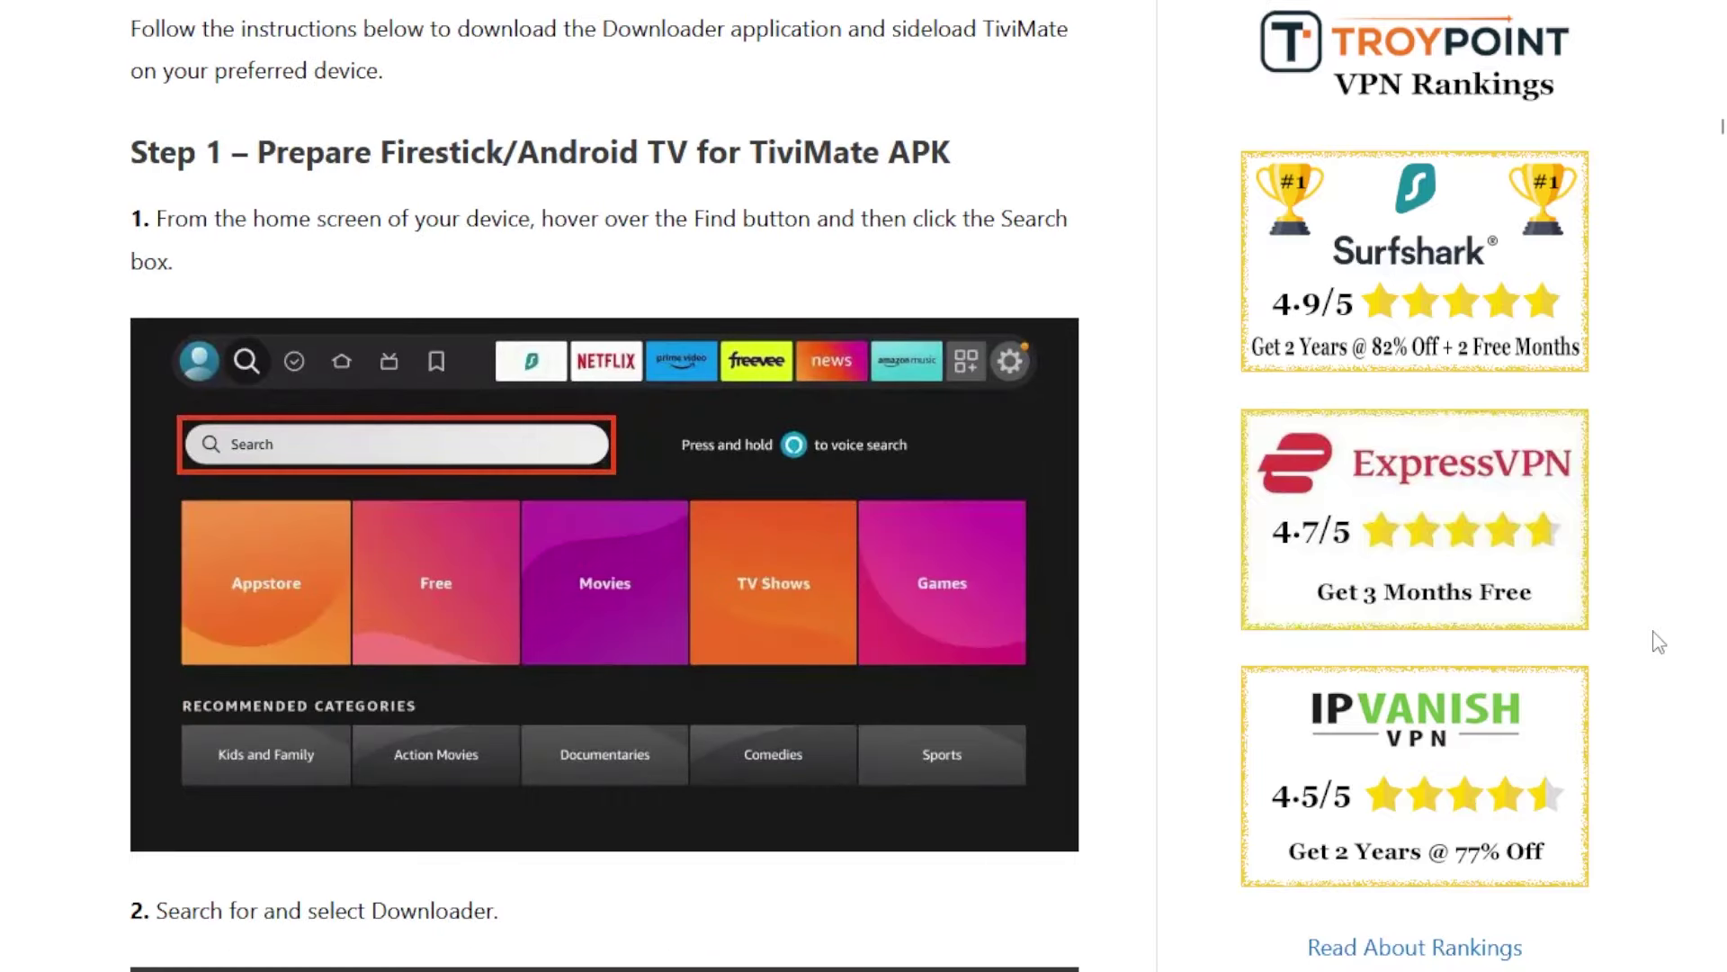
scroll(1659, 643, down, 20)
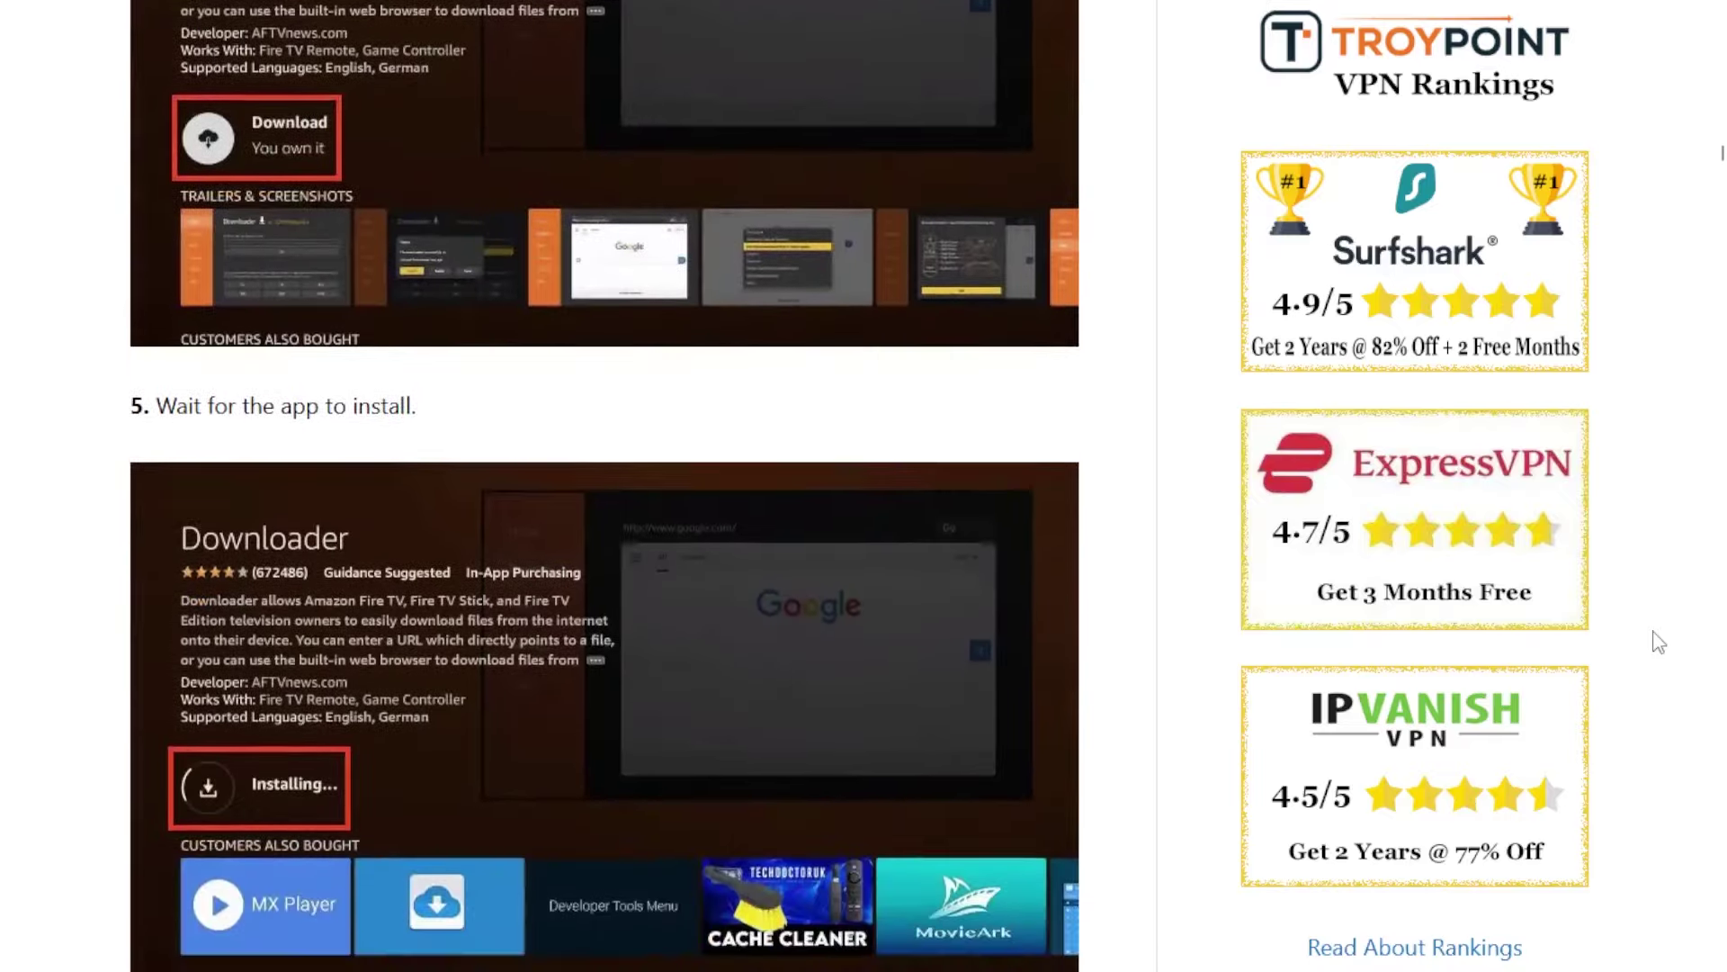
scroll(1659, 642, down, 20)
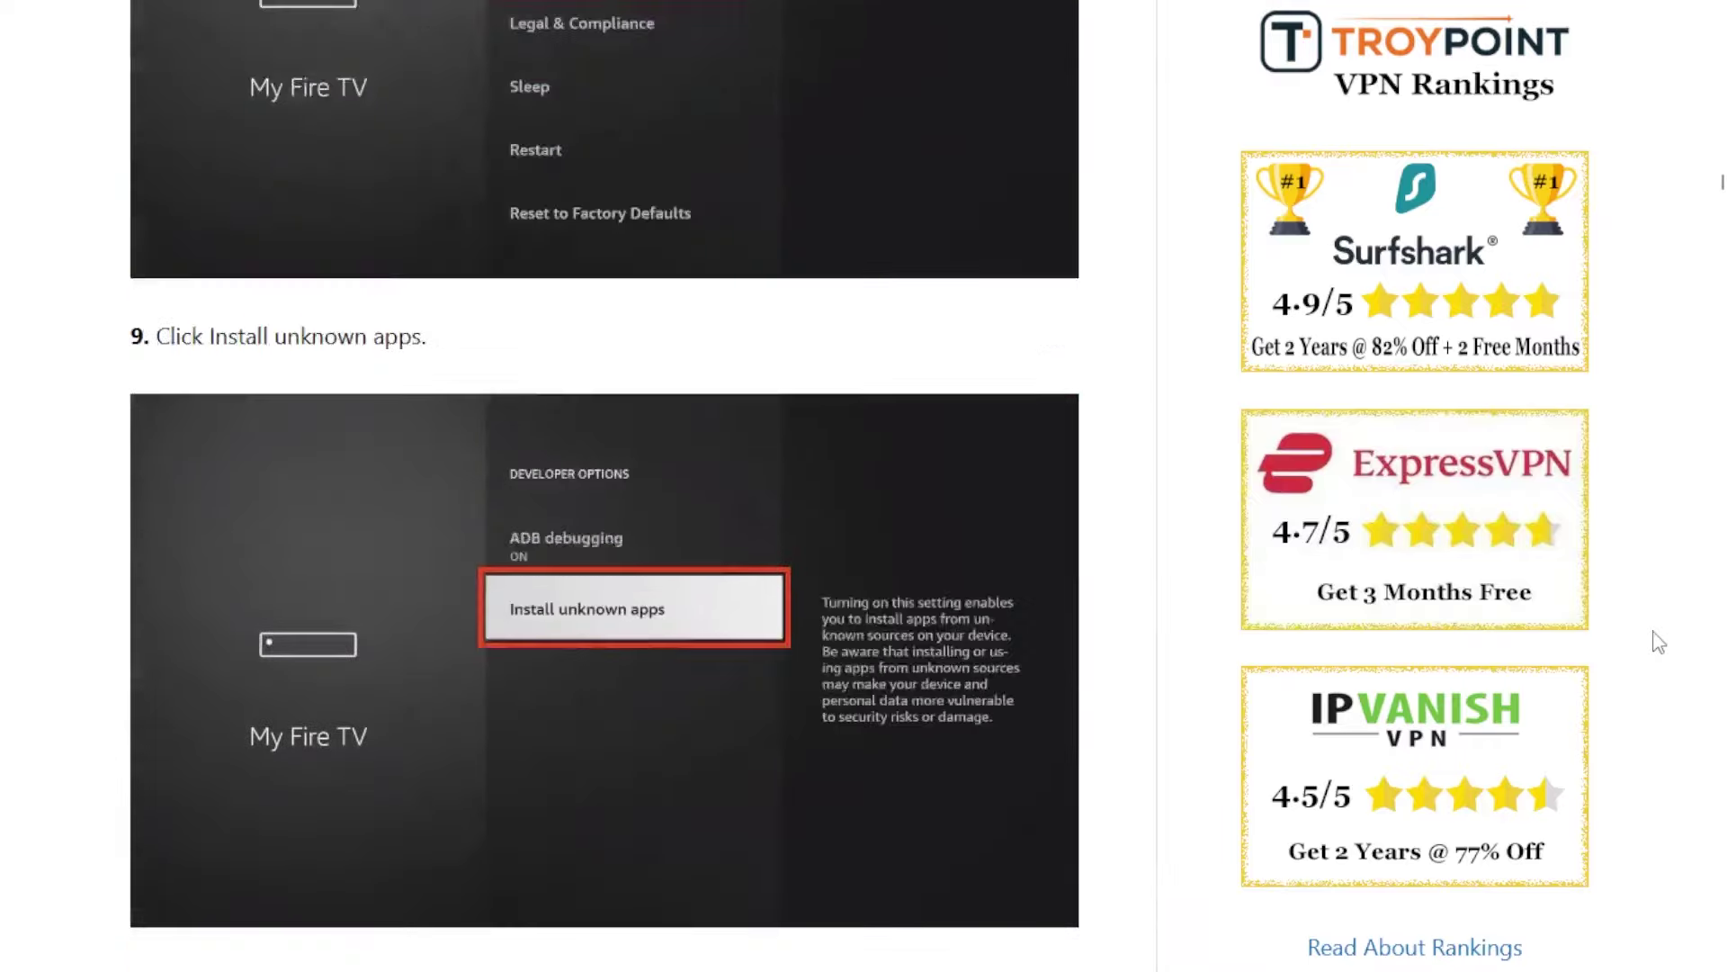
scroll(1659, 643, down, 20)
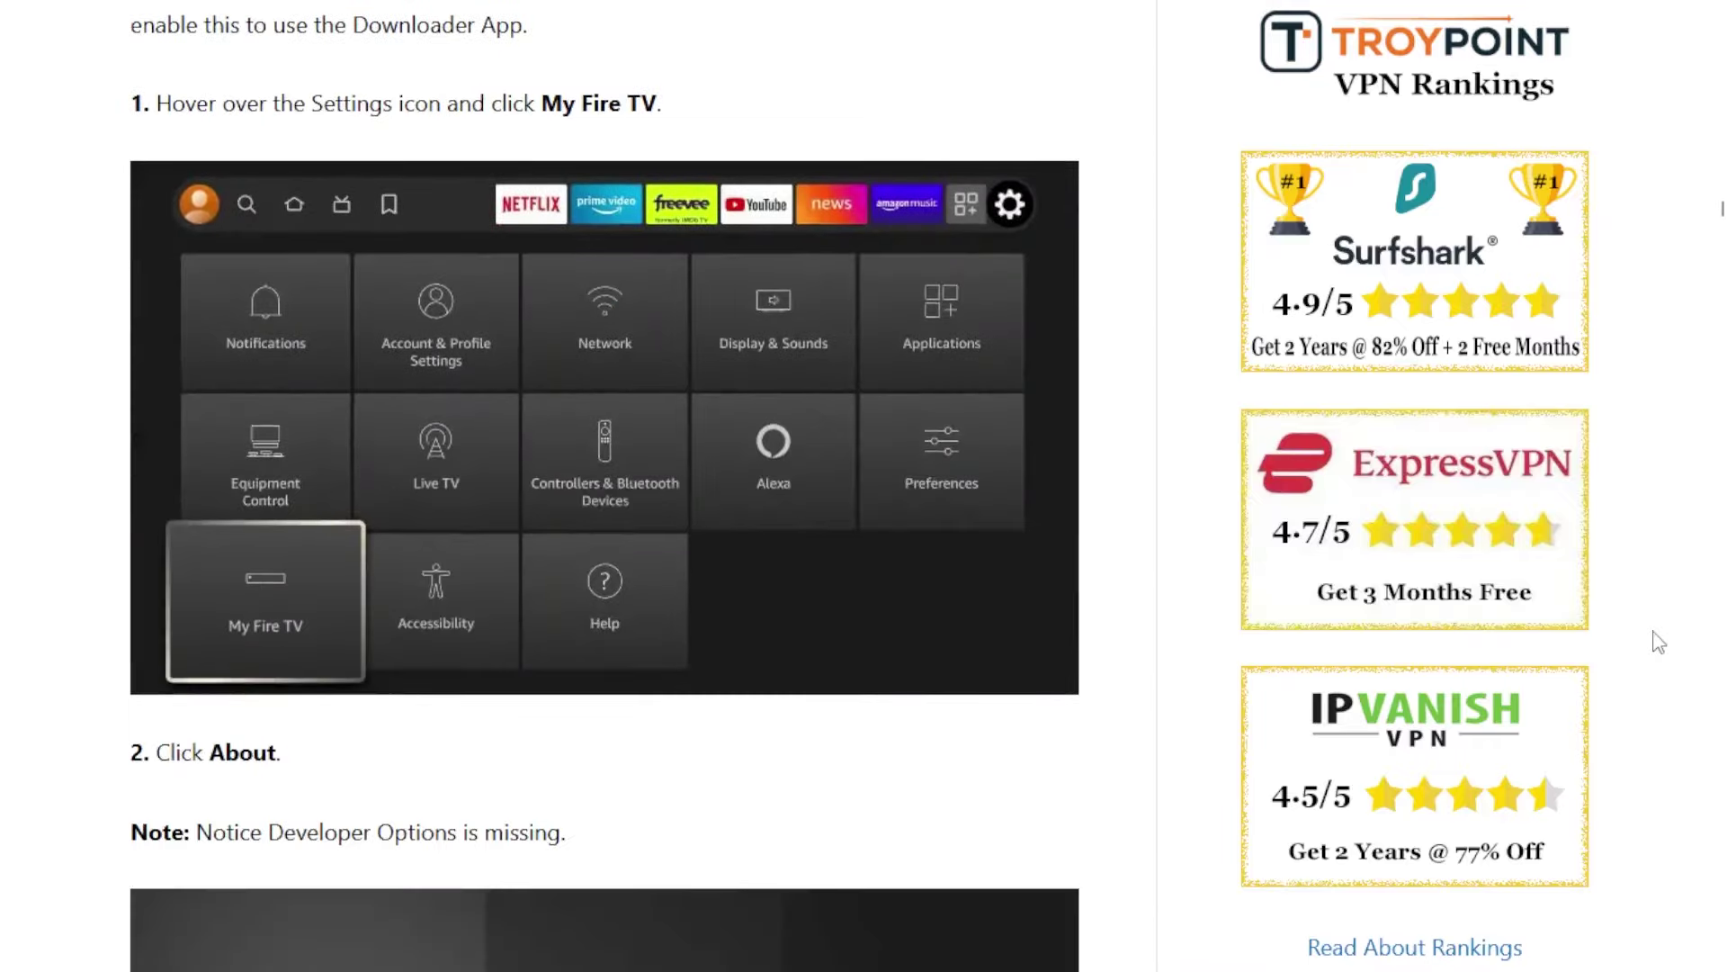
scroll(1659, 643, down, 18)
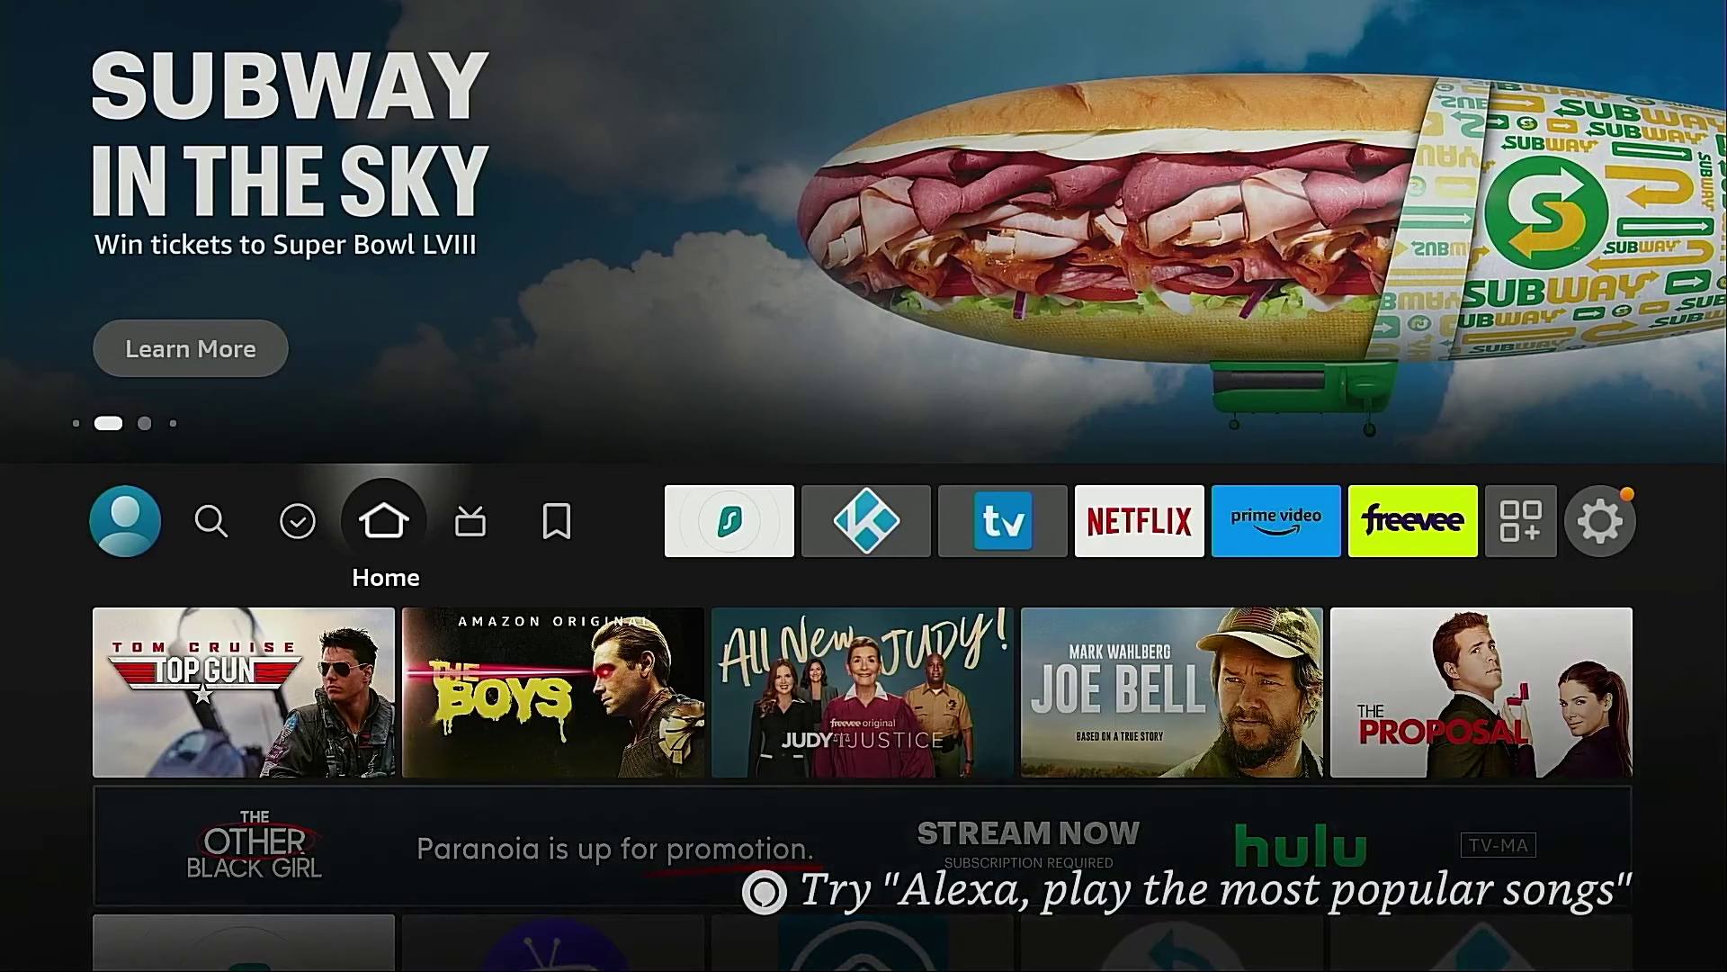
Step: On the Fire TV, search for "Do", choose the Downloader suggestion, and download the Downloader app
key(Left)
key(Left)
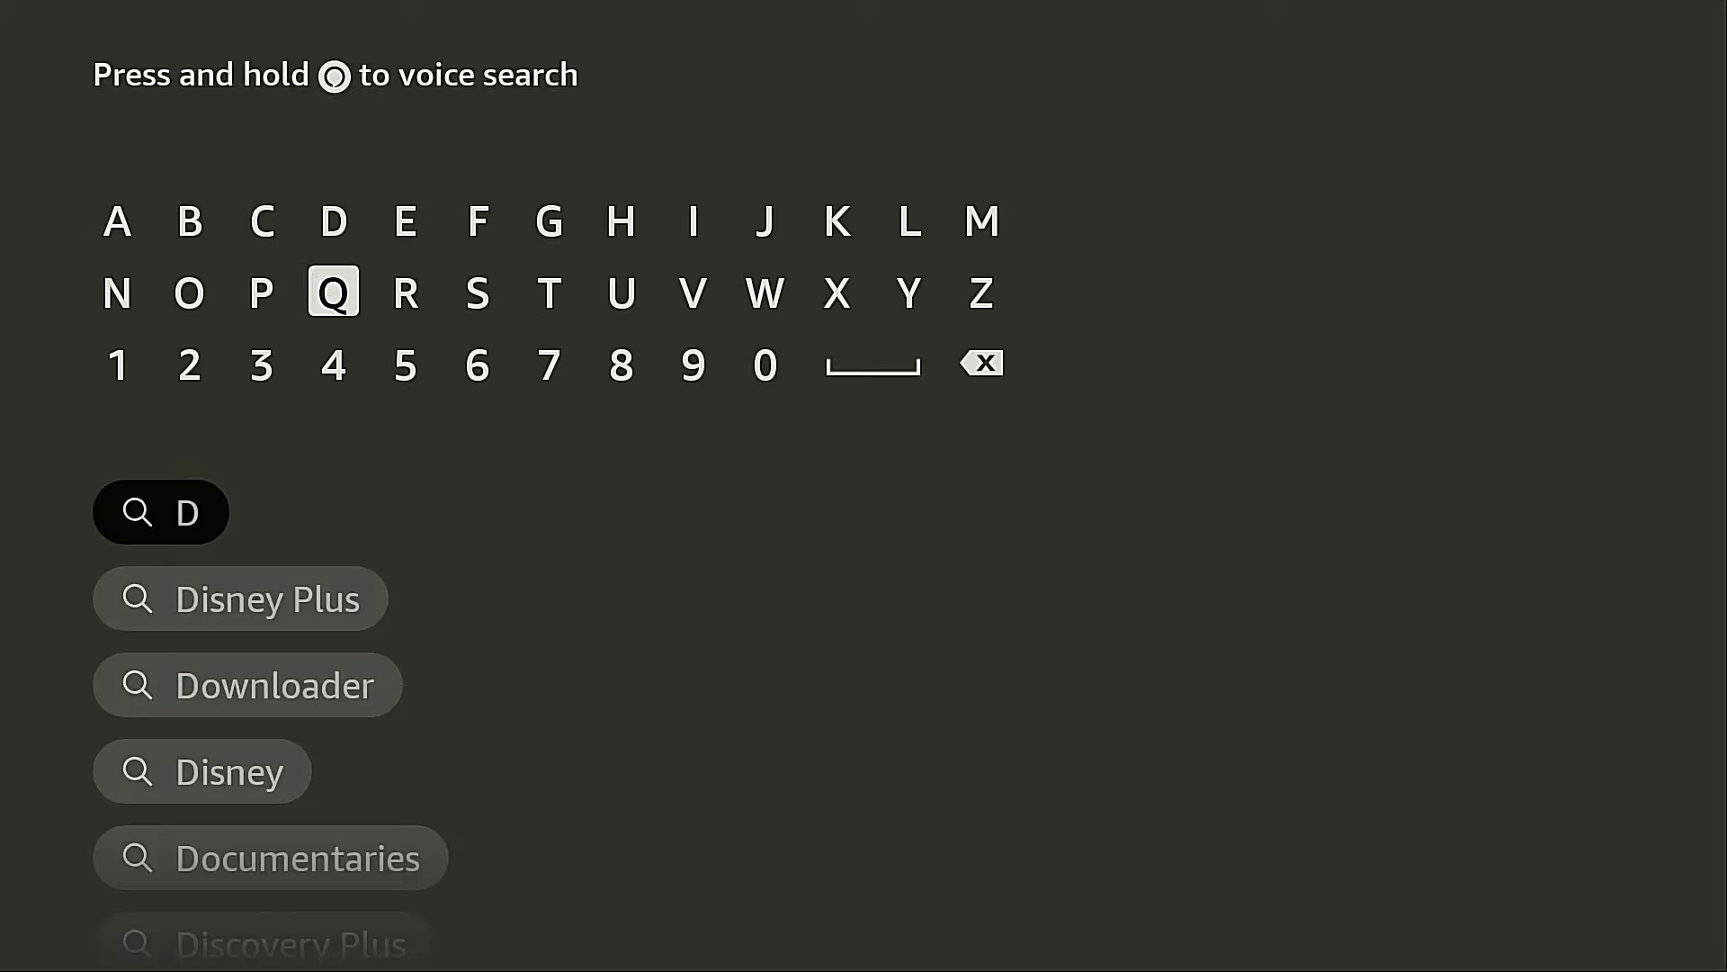
key(Left)
key(Left)
key(Return)
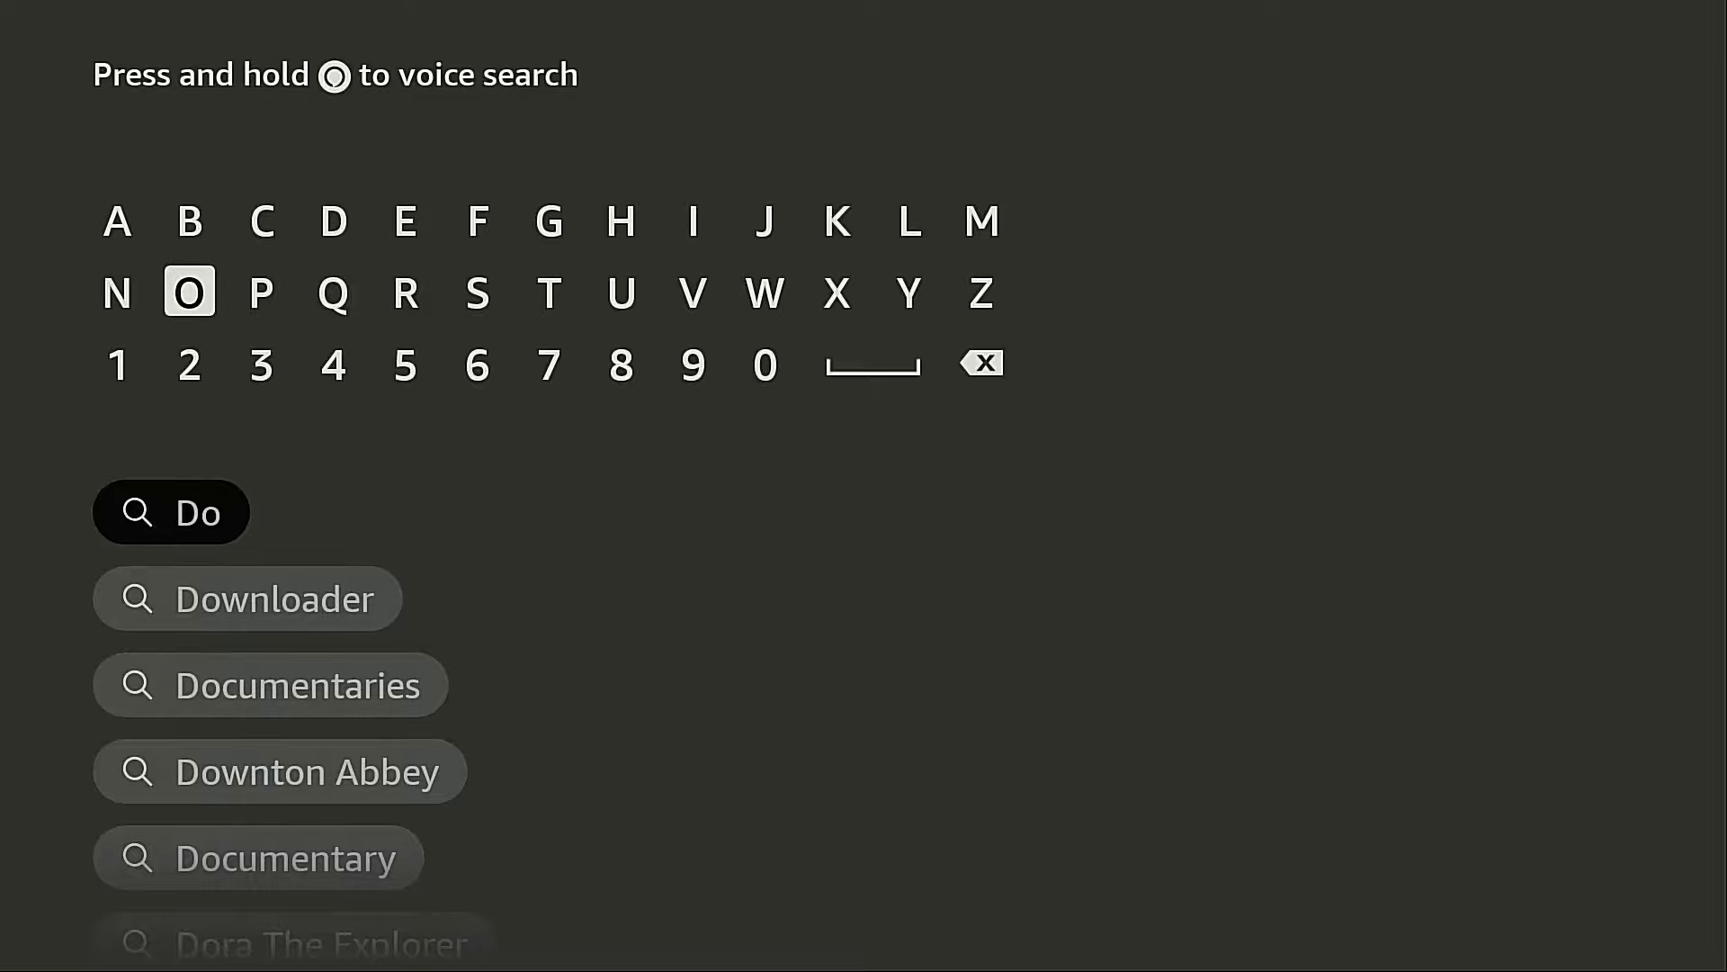
key(Down)
key(Down)
key(Down)
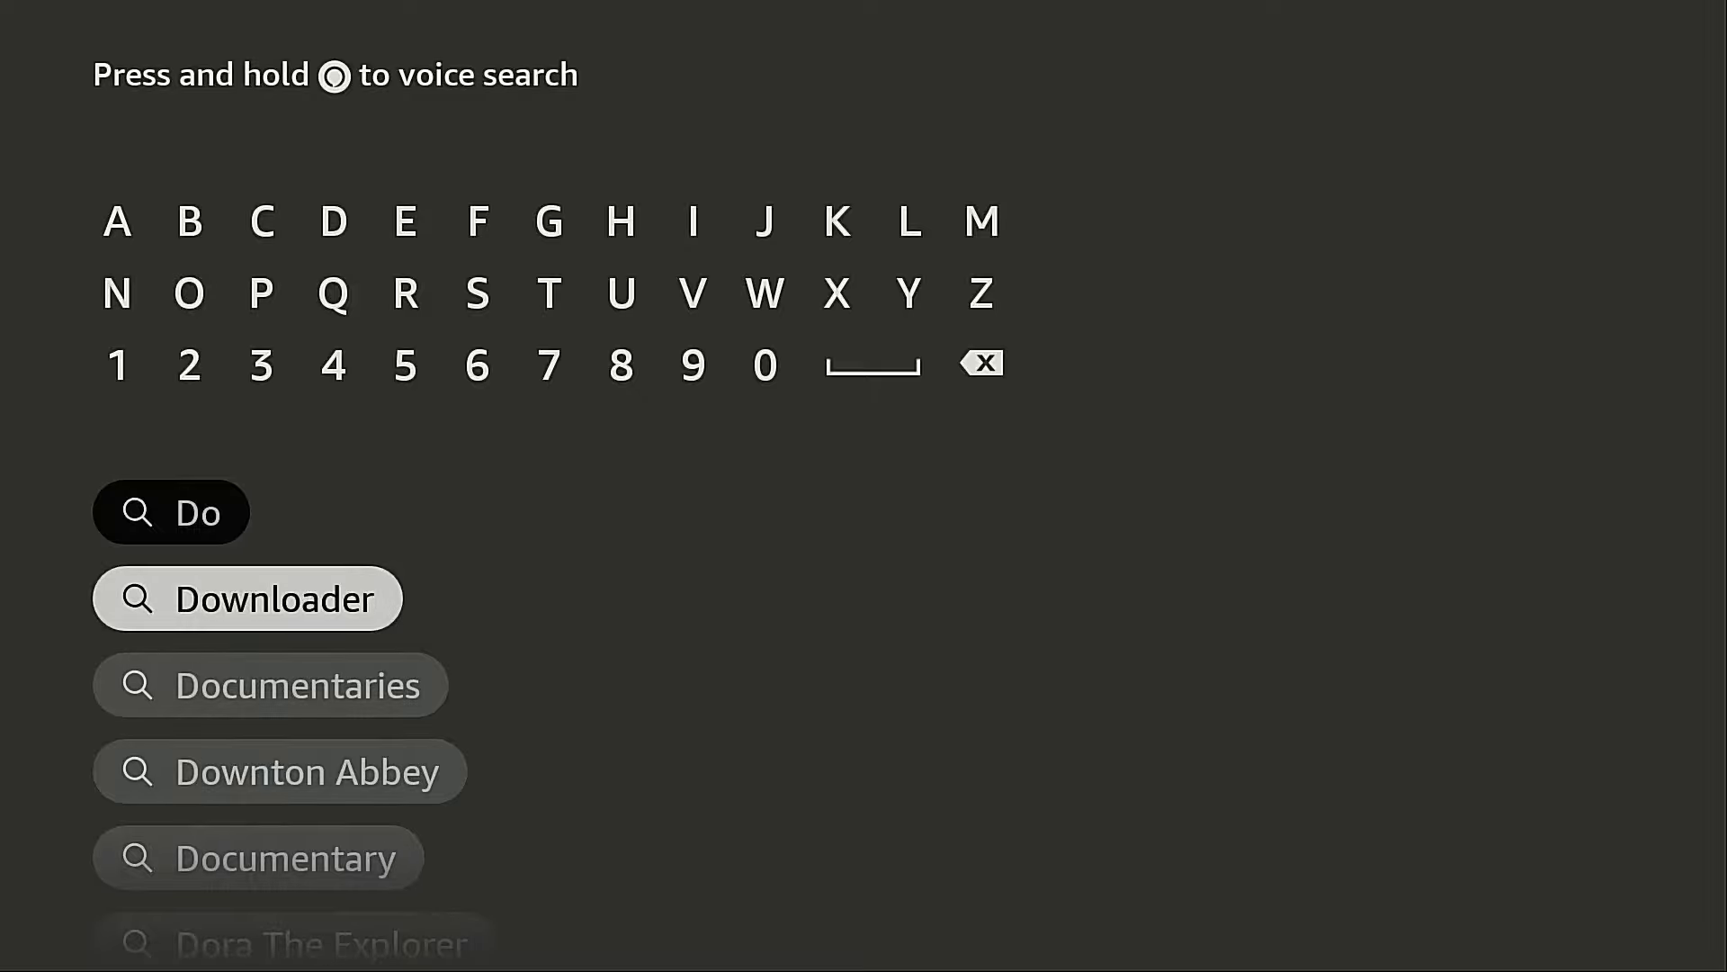
key(Return)
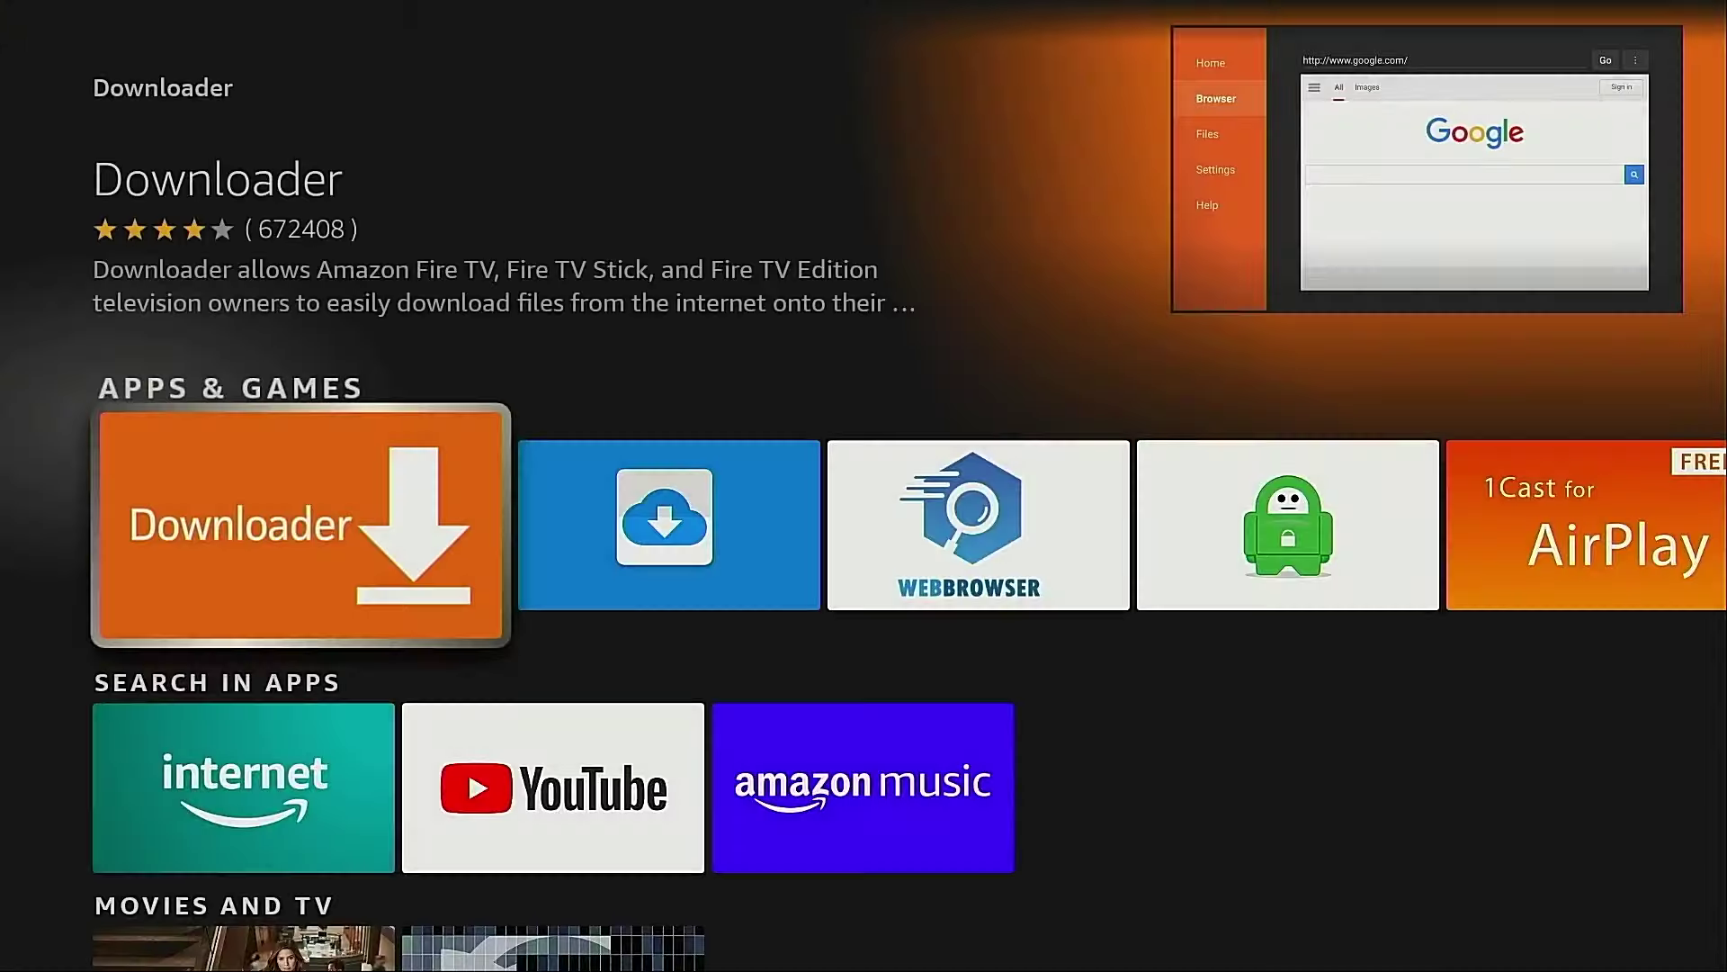
key(Return)
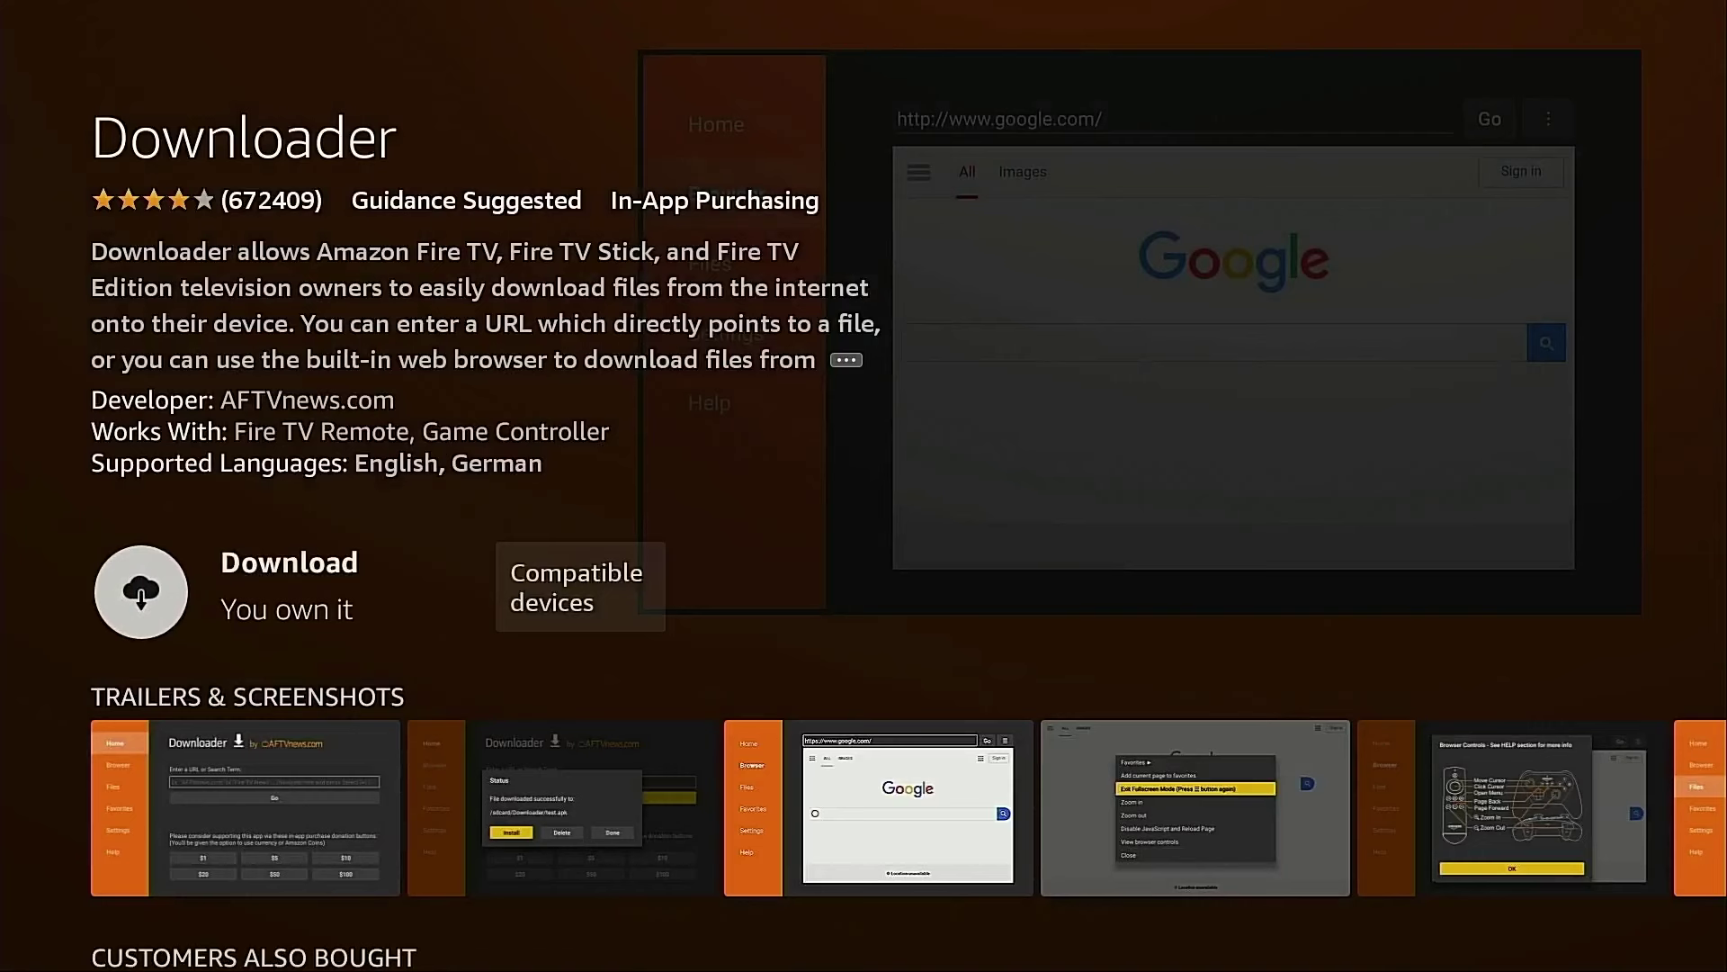
key(Return)
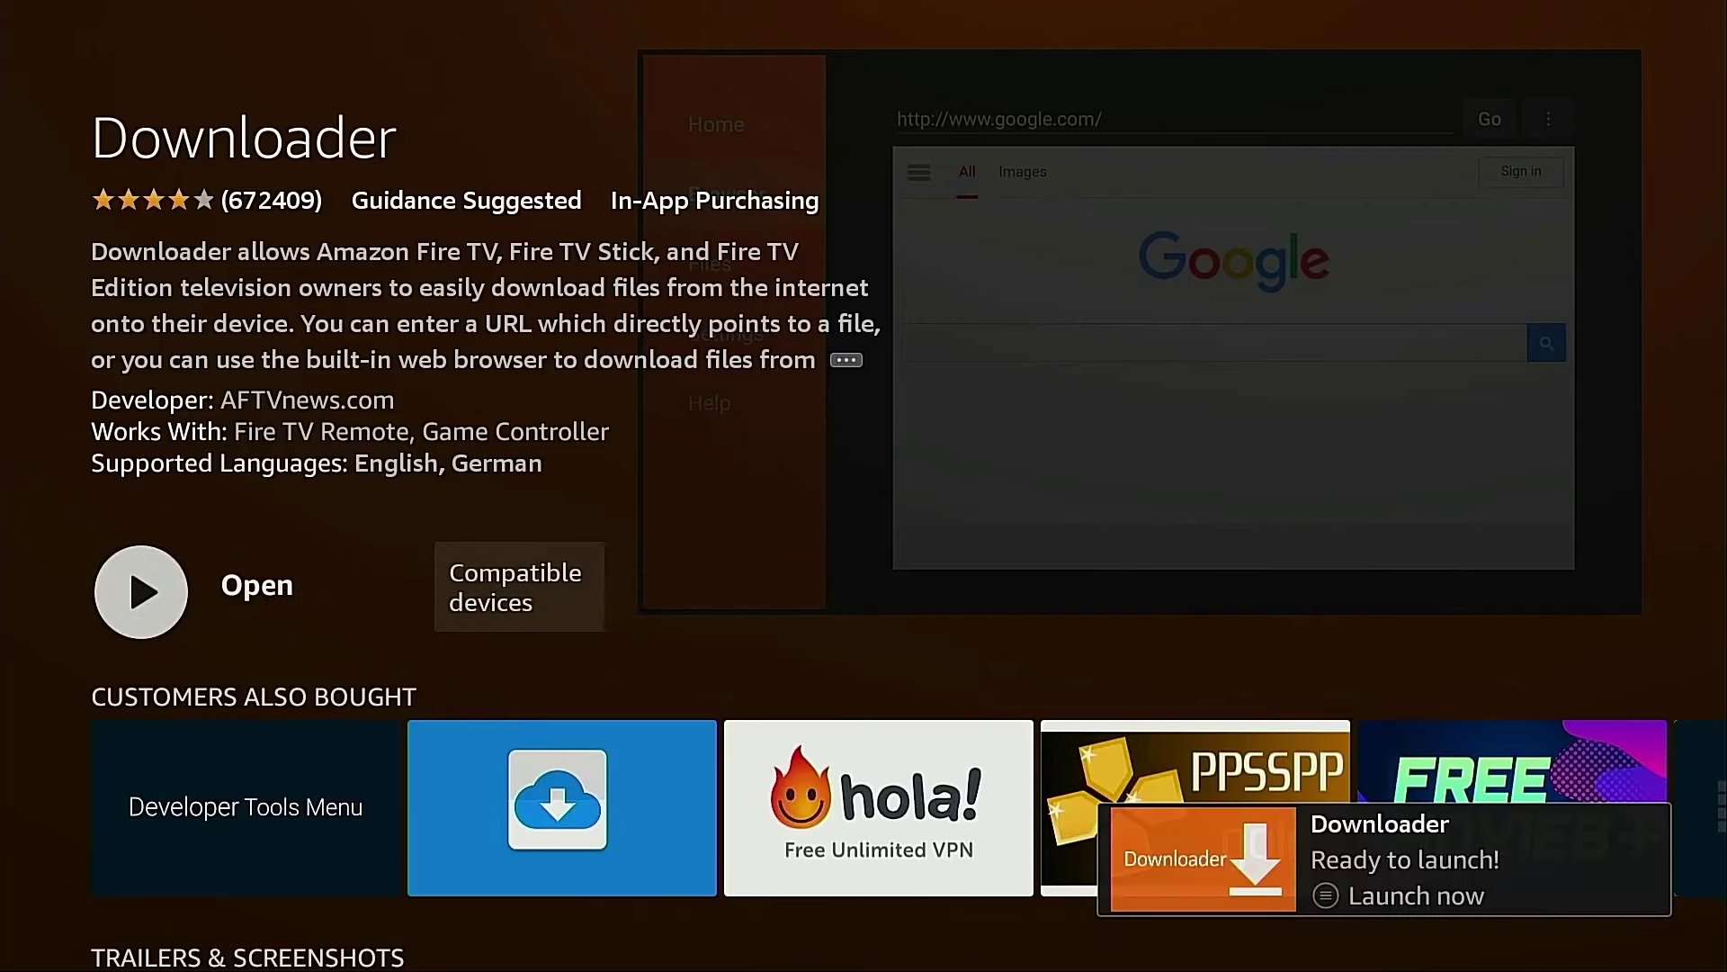
Step: Return to the Fire TV home screen and go to Settings
key(Home)
key(Right)
key(Right)
key(Right)
key(Right)
key(Right)
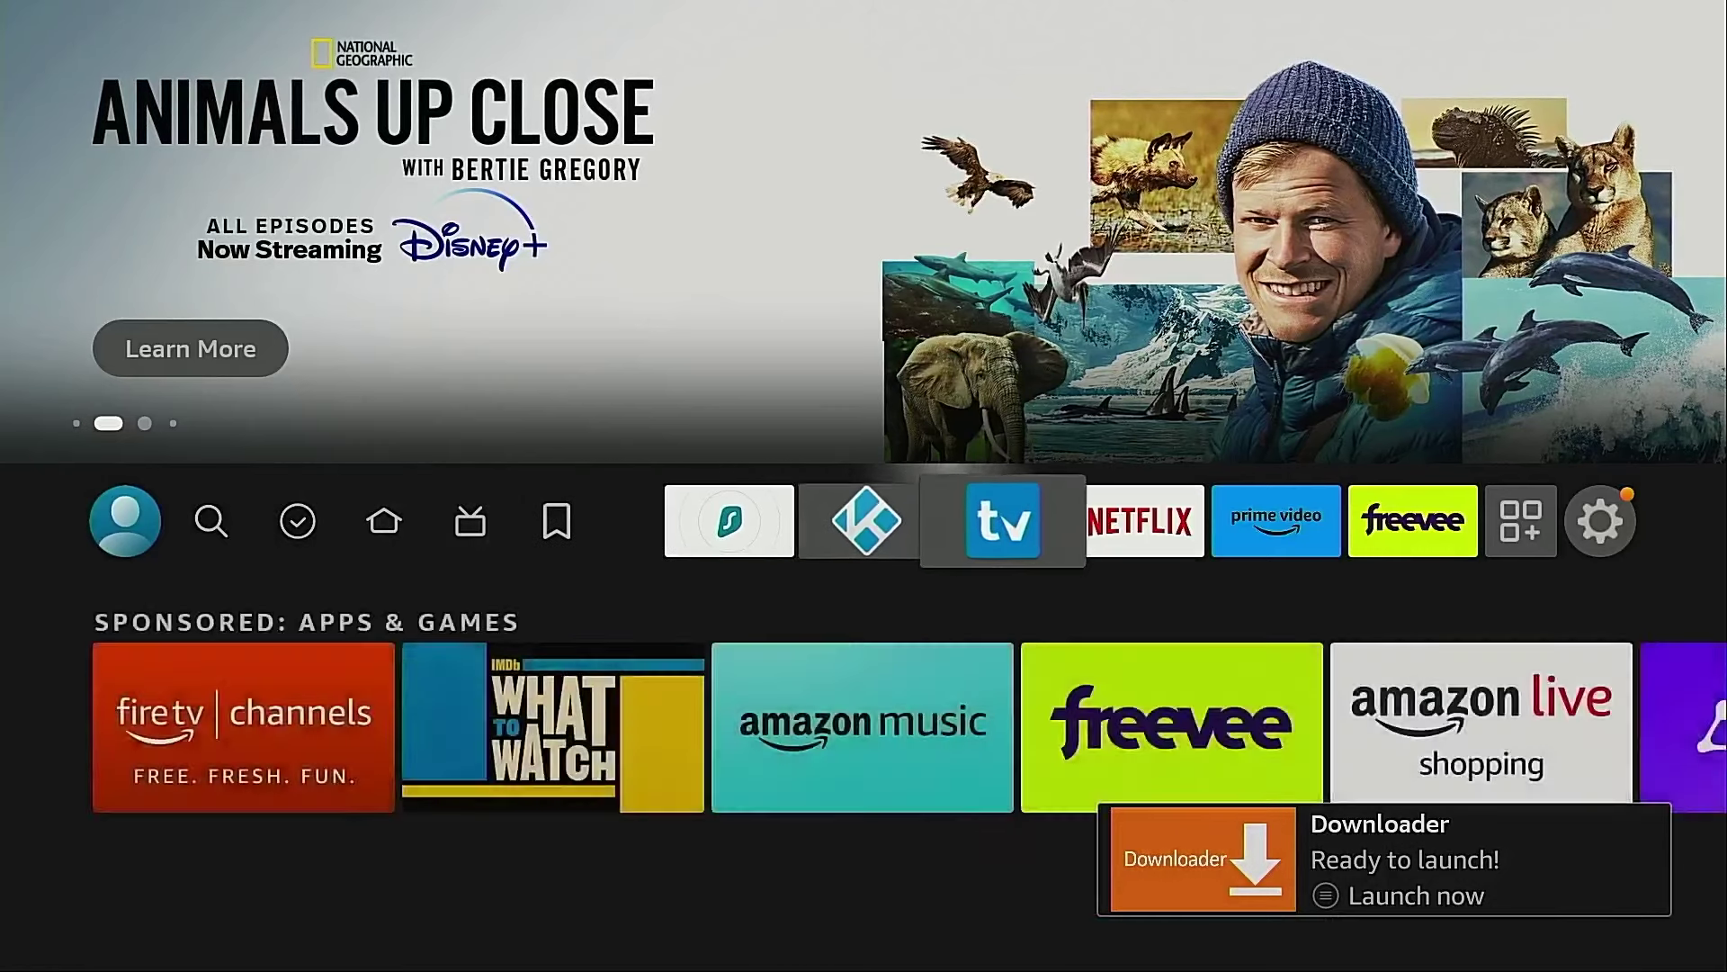
key(Right)
key(Right)
key(Right)
key(Right)
key(Right)
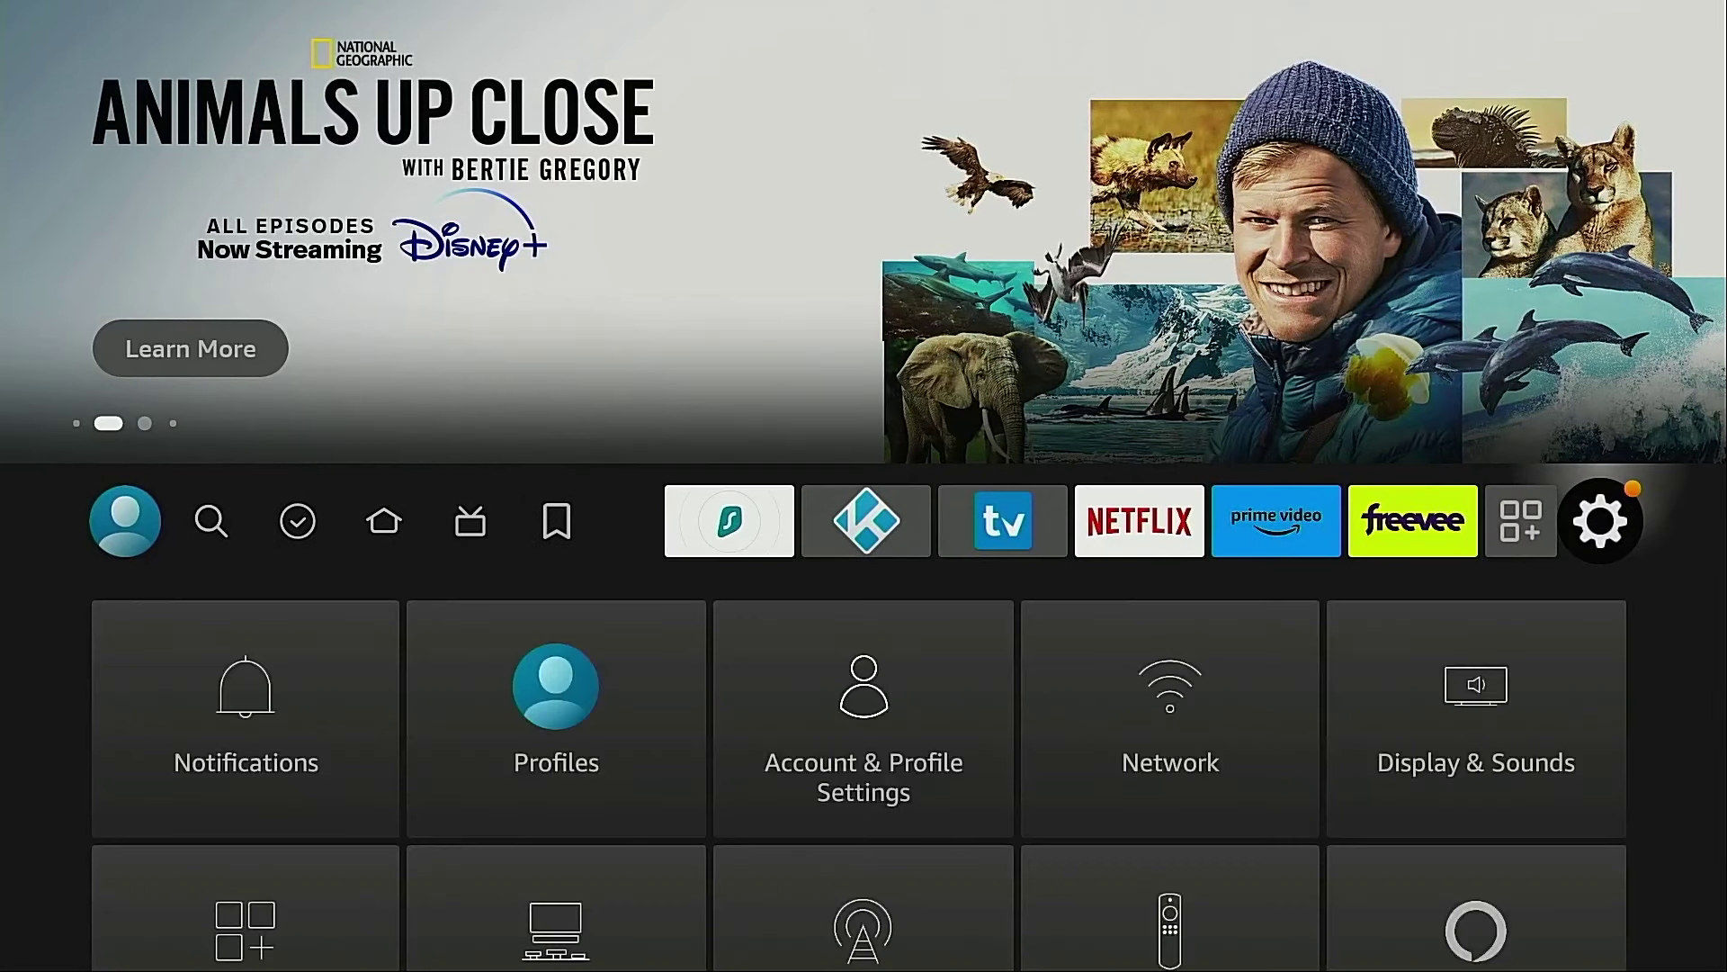
Step: Open the My Fire TV settings
key(Down)
key(Down)
key(Down)
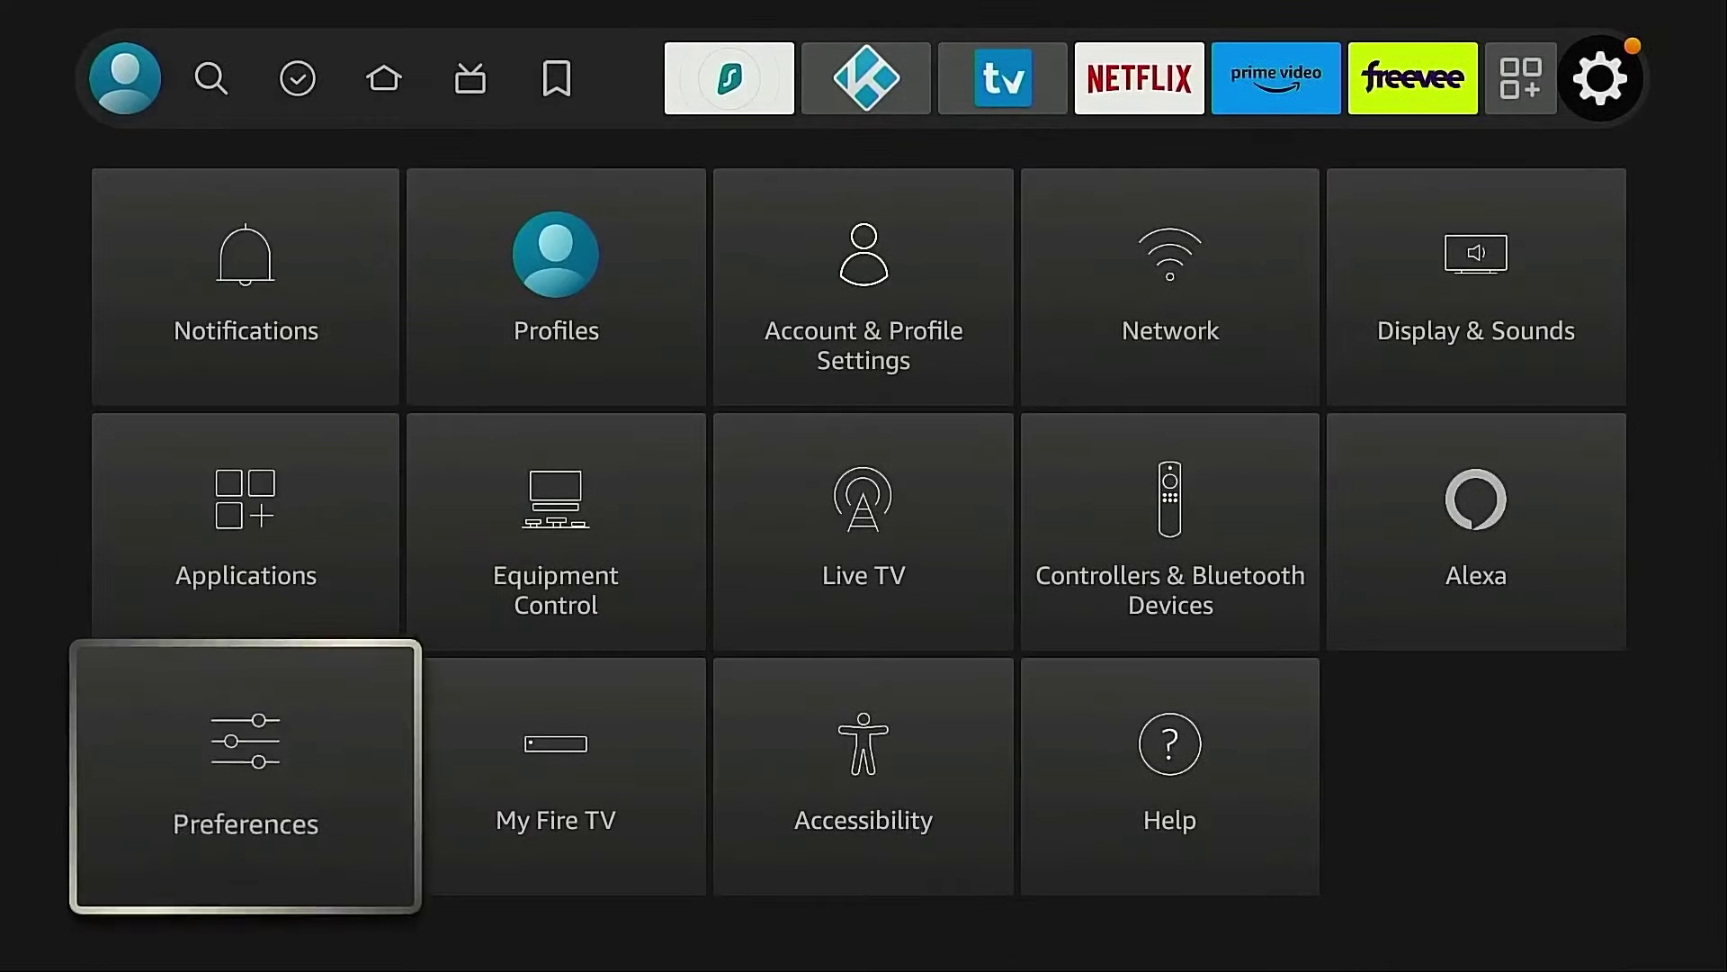
key(Right)
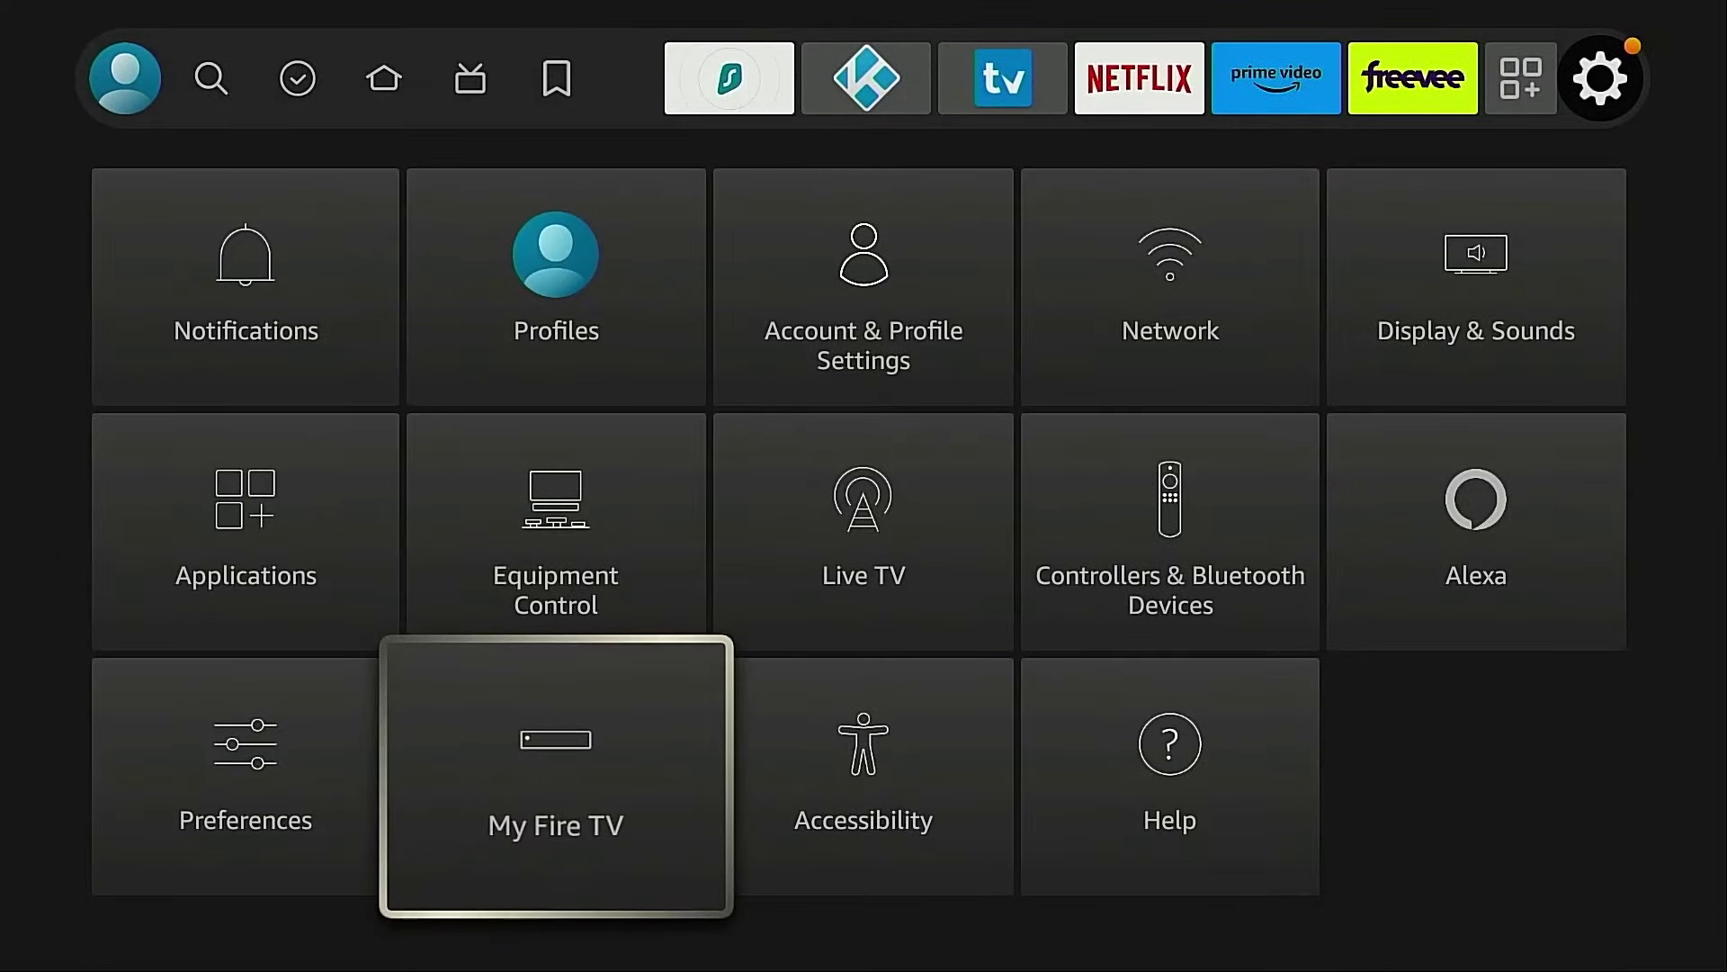
key(Return)
key(Down)
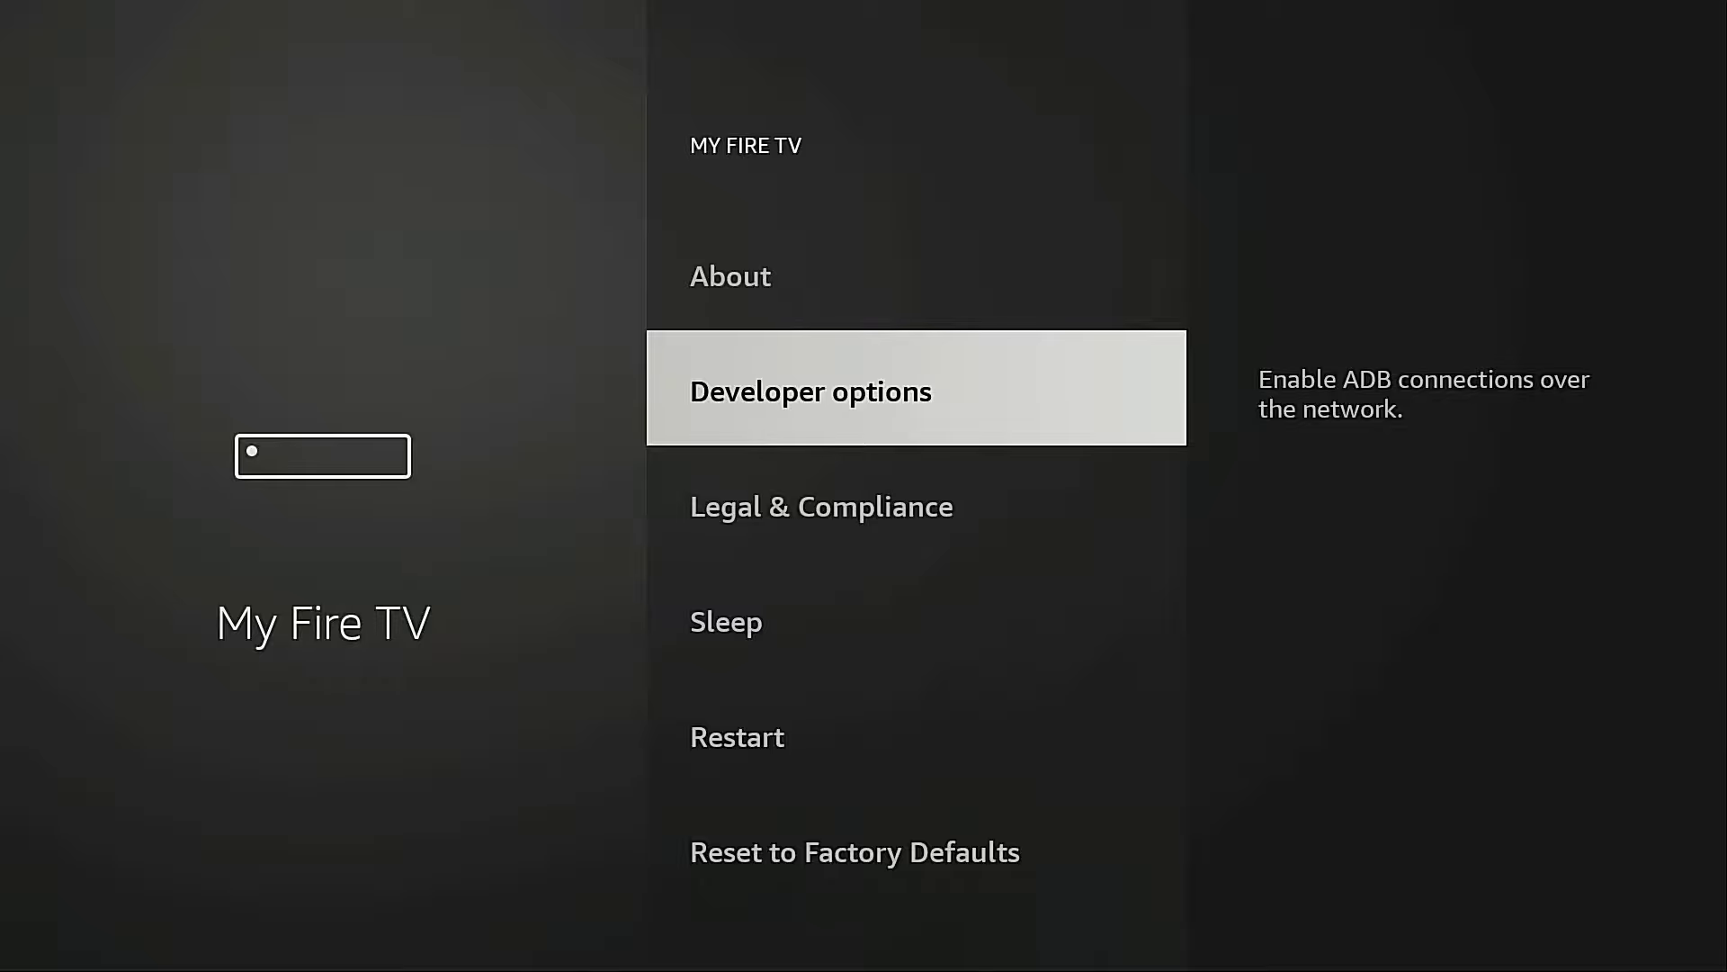
Step: Open About and repeatedly select the Fire TV Stick 4K Max entry to unlock Developer options
key(Up)
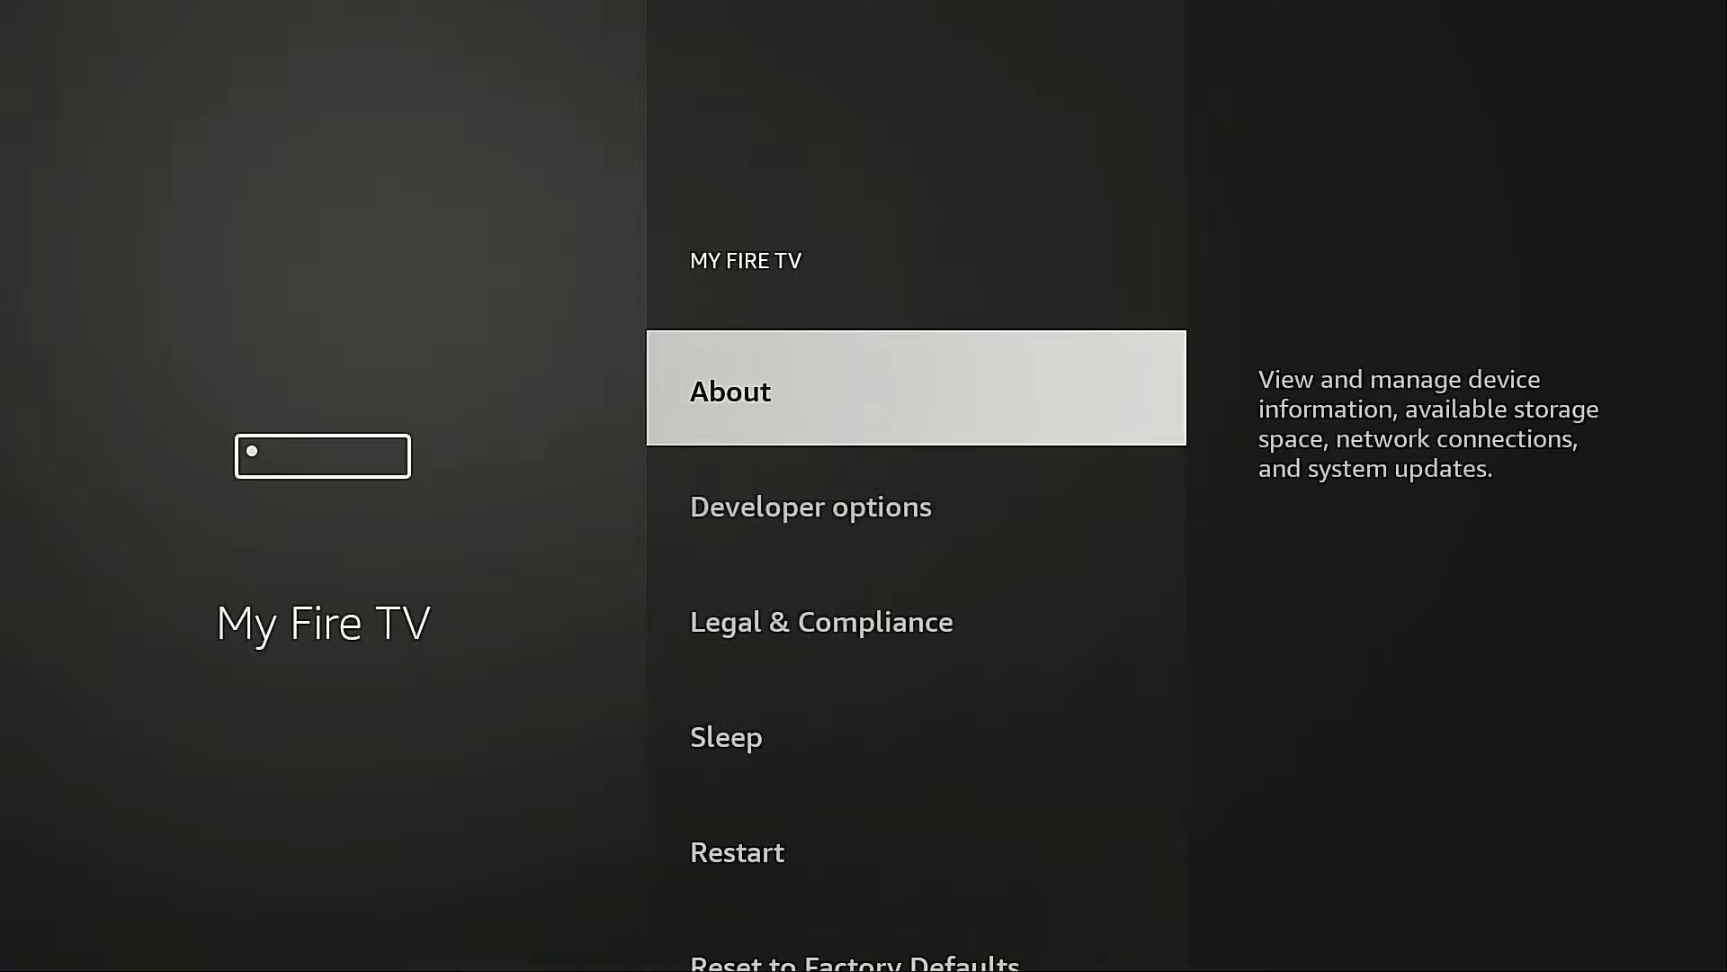
key(Return)
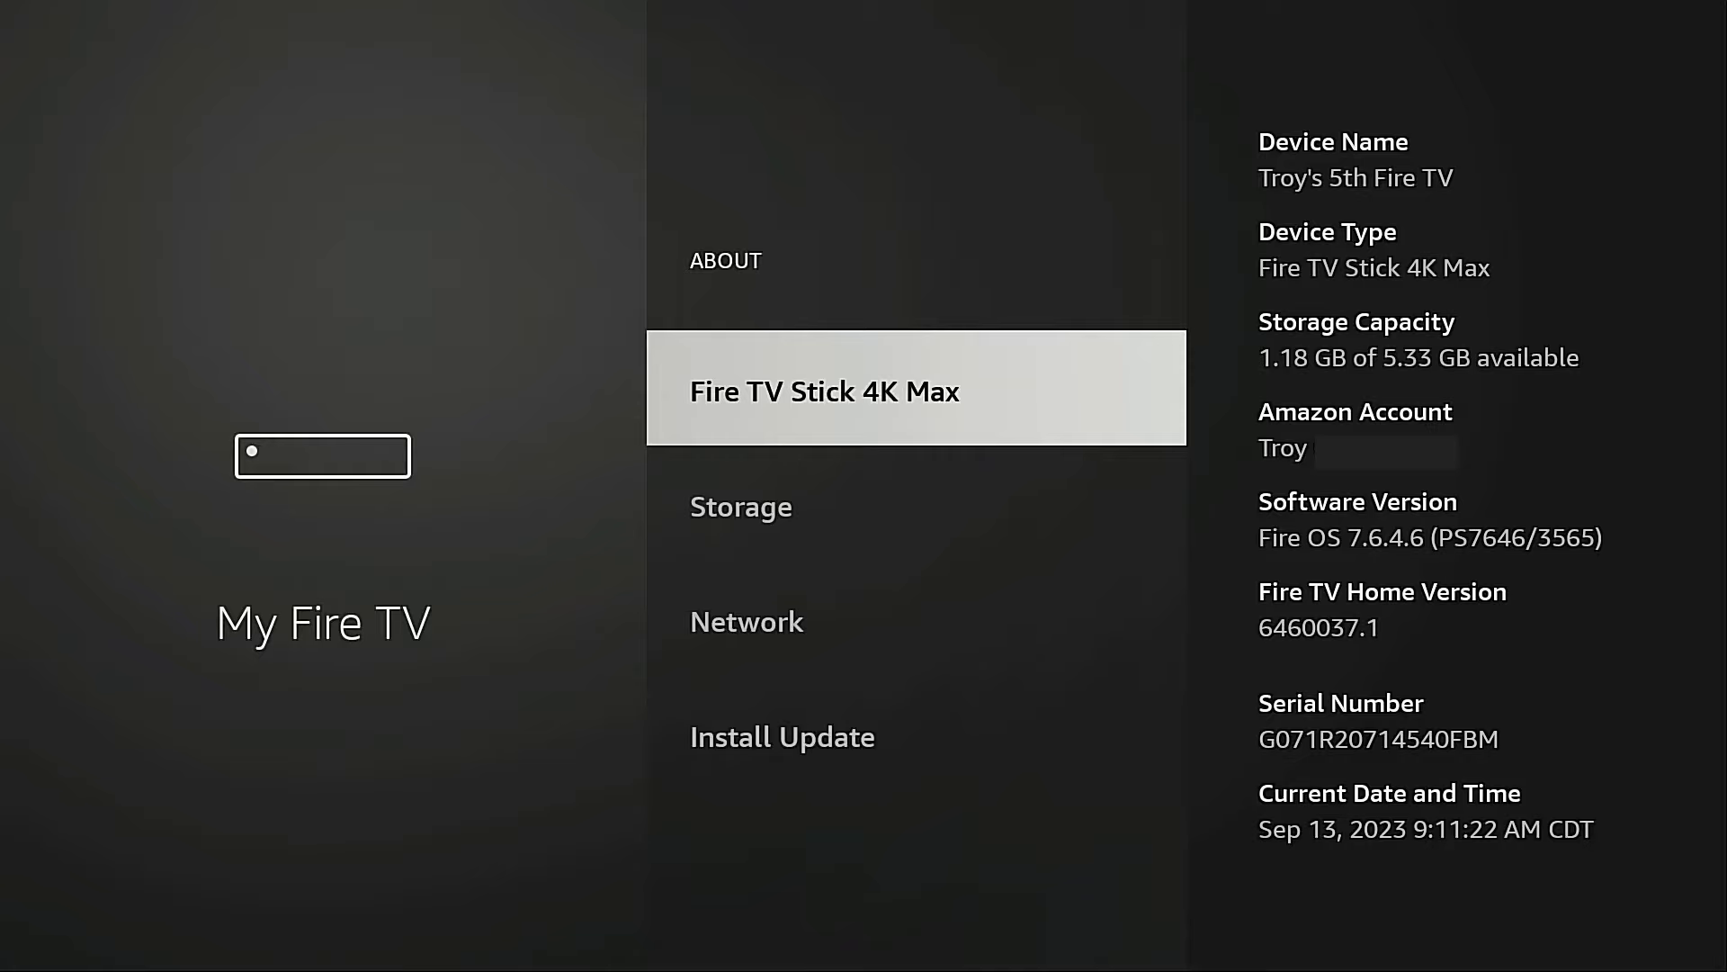
key(Return)
key(Return)
key(Return)
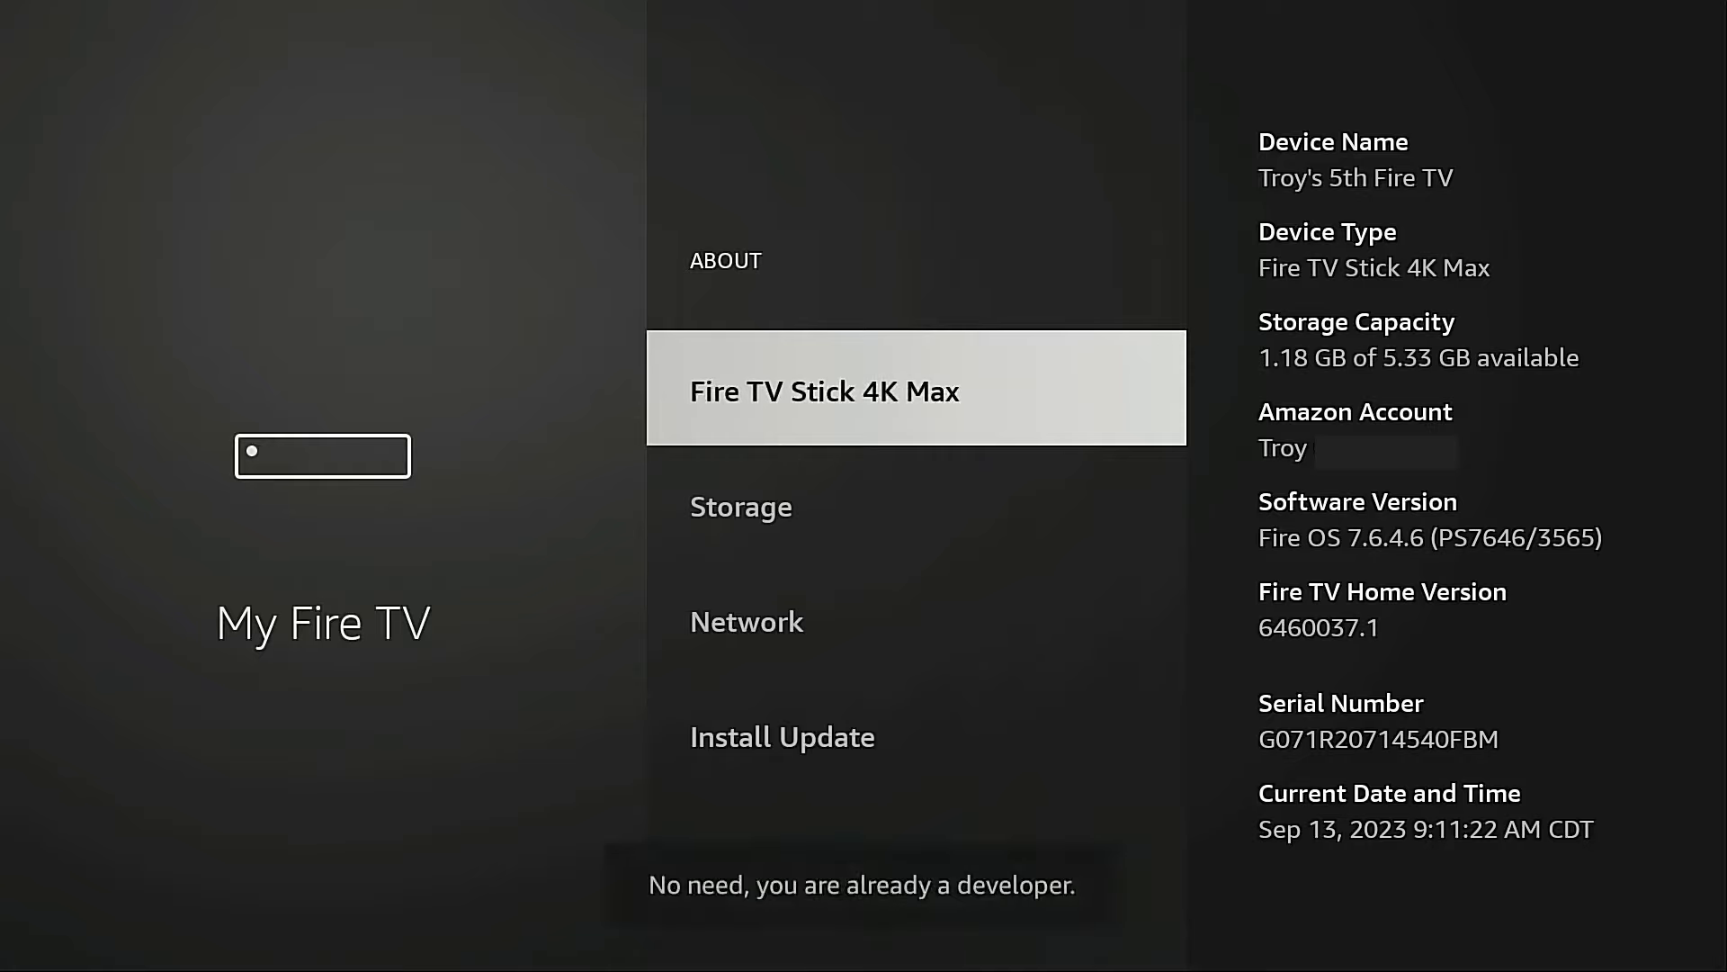
key(Return)
key(Return)
key(Return)
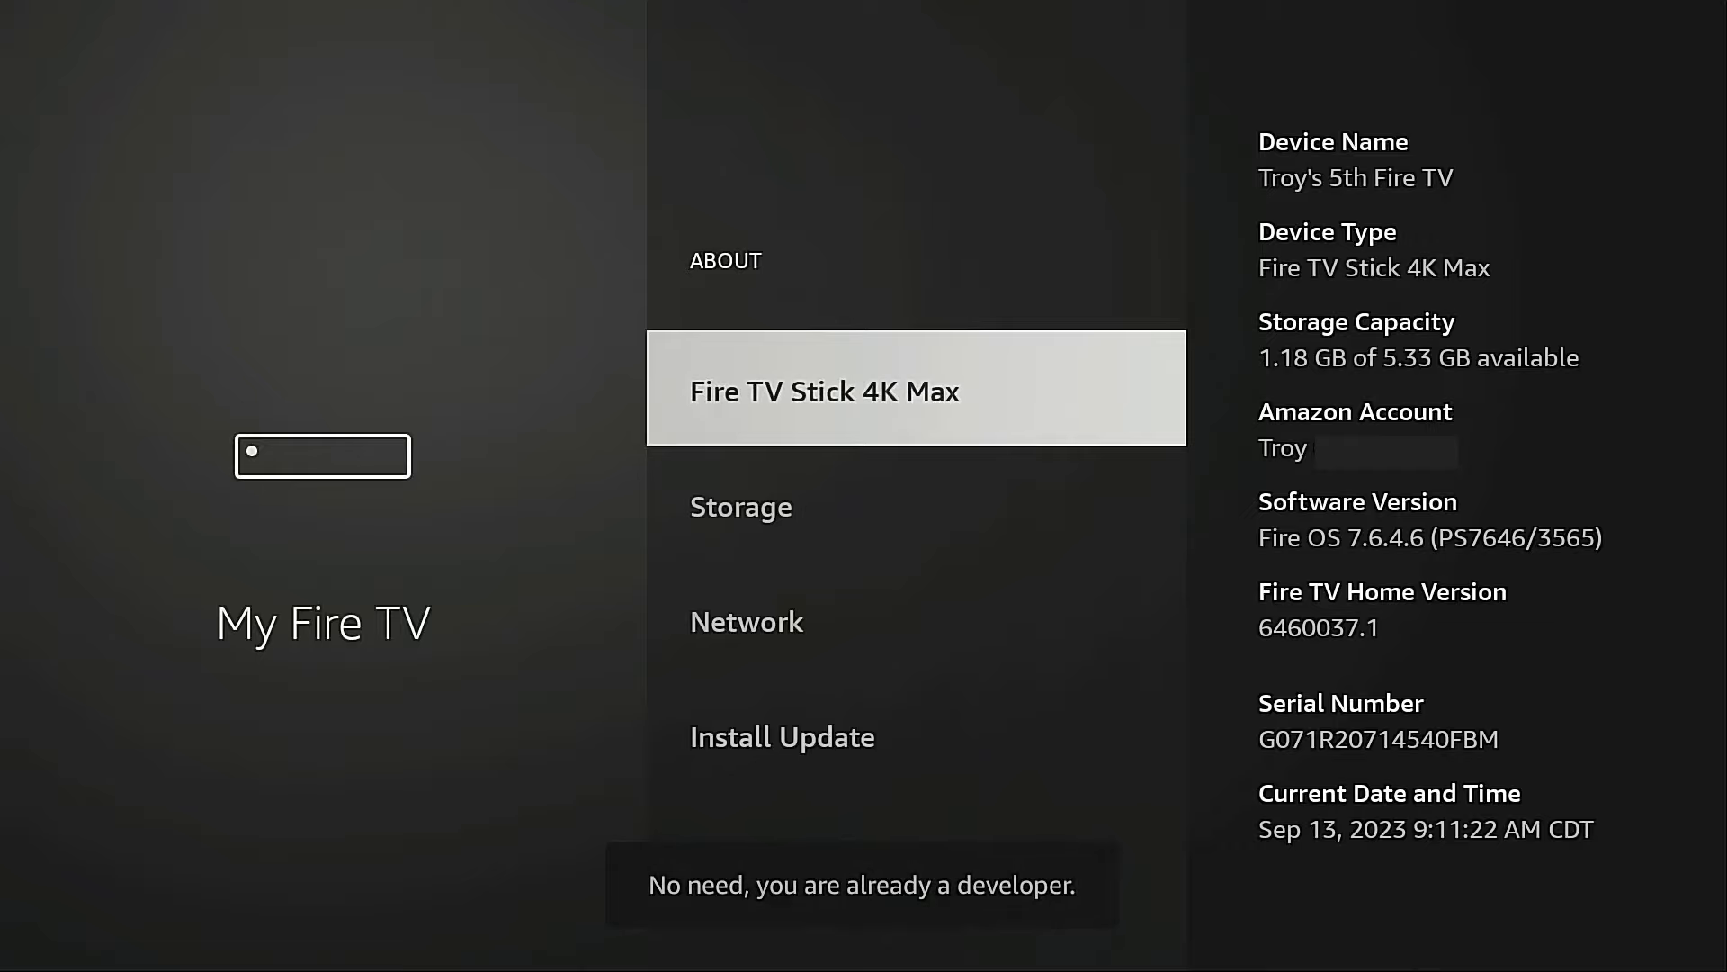
key(Return)
key(Return)
key(Return)
key(Return)
key(Return)
key(Return)
key(Return)
key(Return)
key(Return)
key(Return)
key(Return)
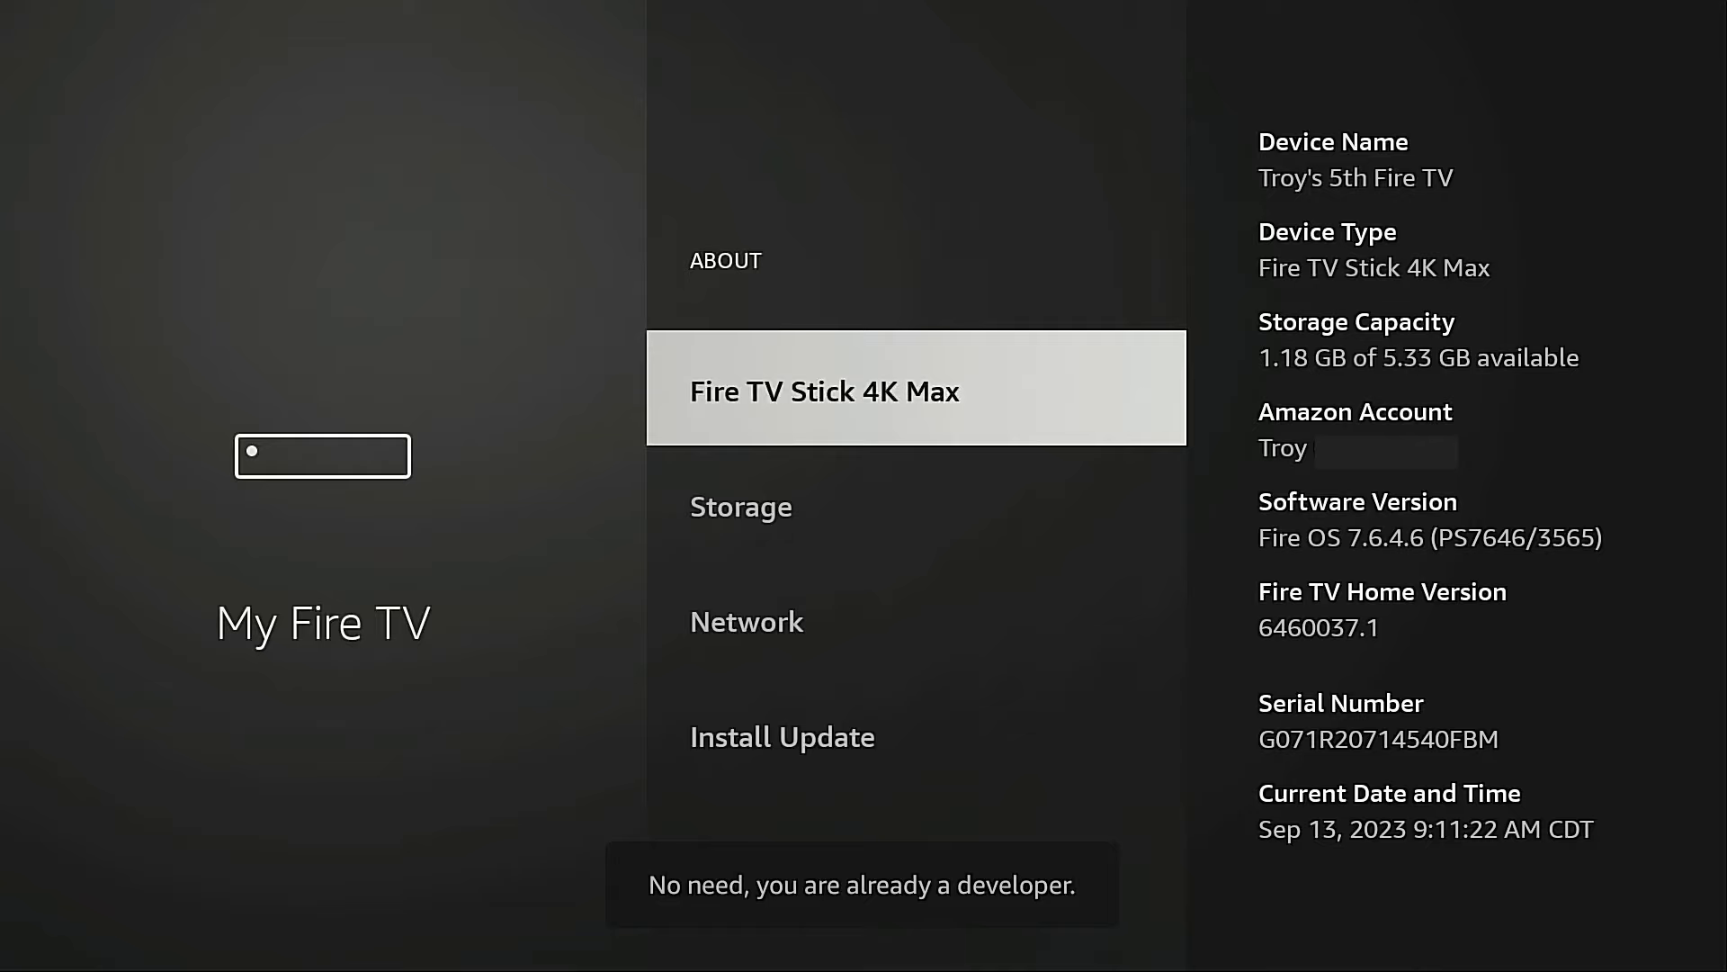
Step: Return to My Fire TV and open the Install unknown apps list in Developer options
key(Escape)
key(Down)
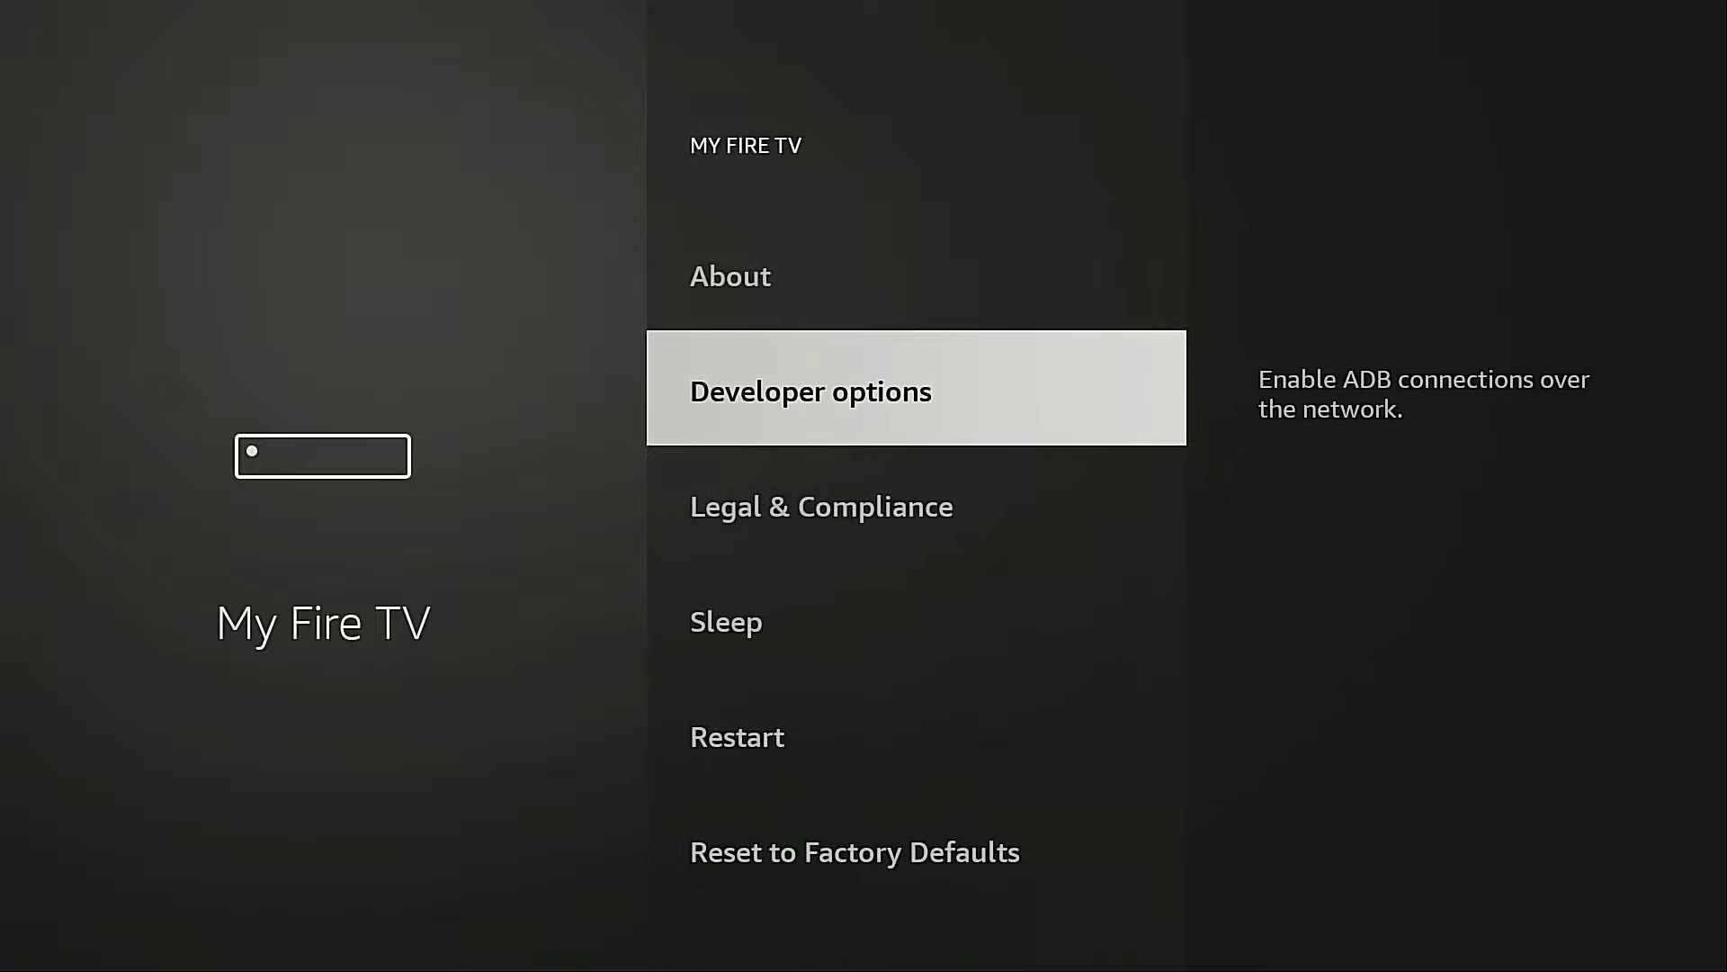
key(Return)
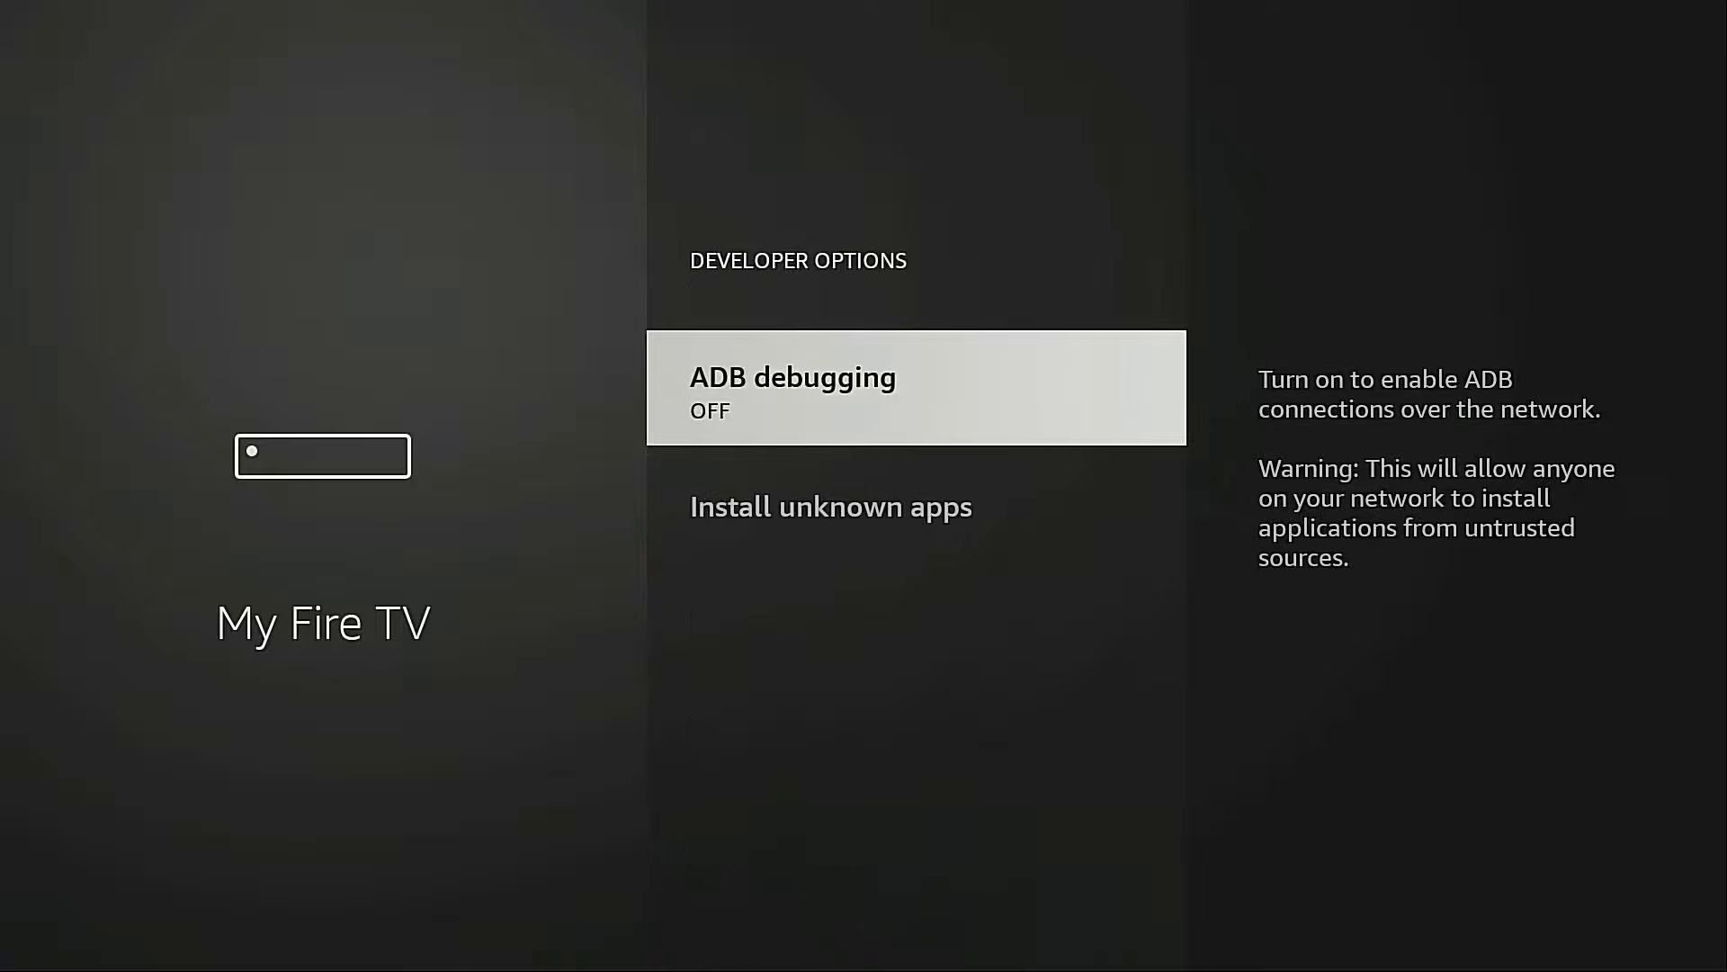
key(Down)
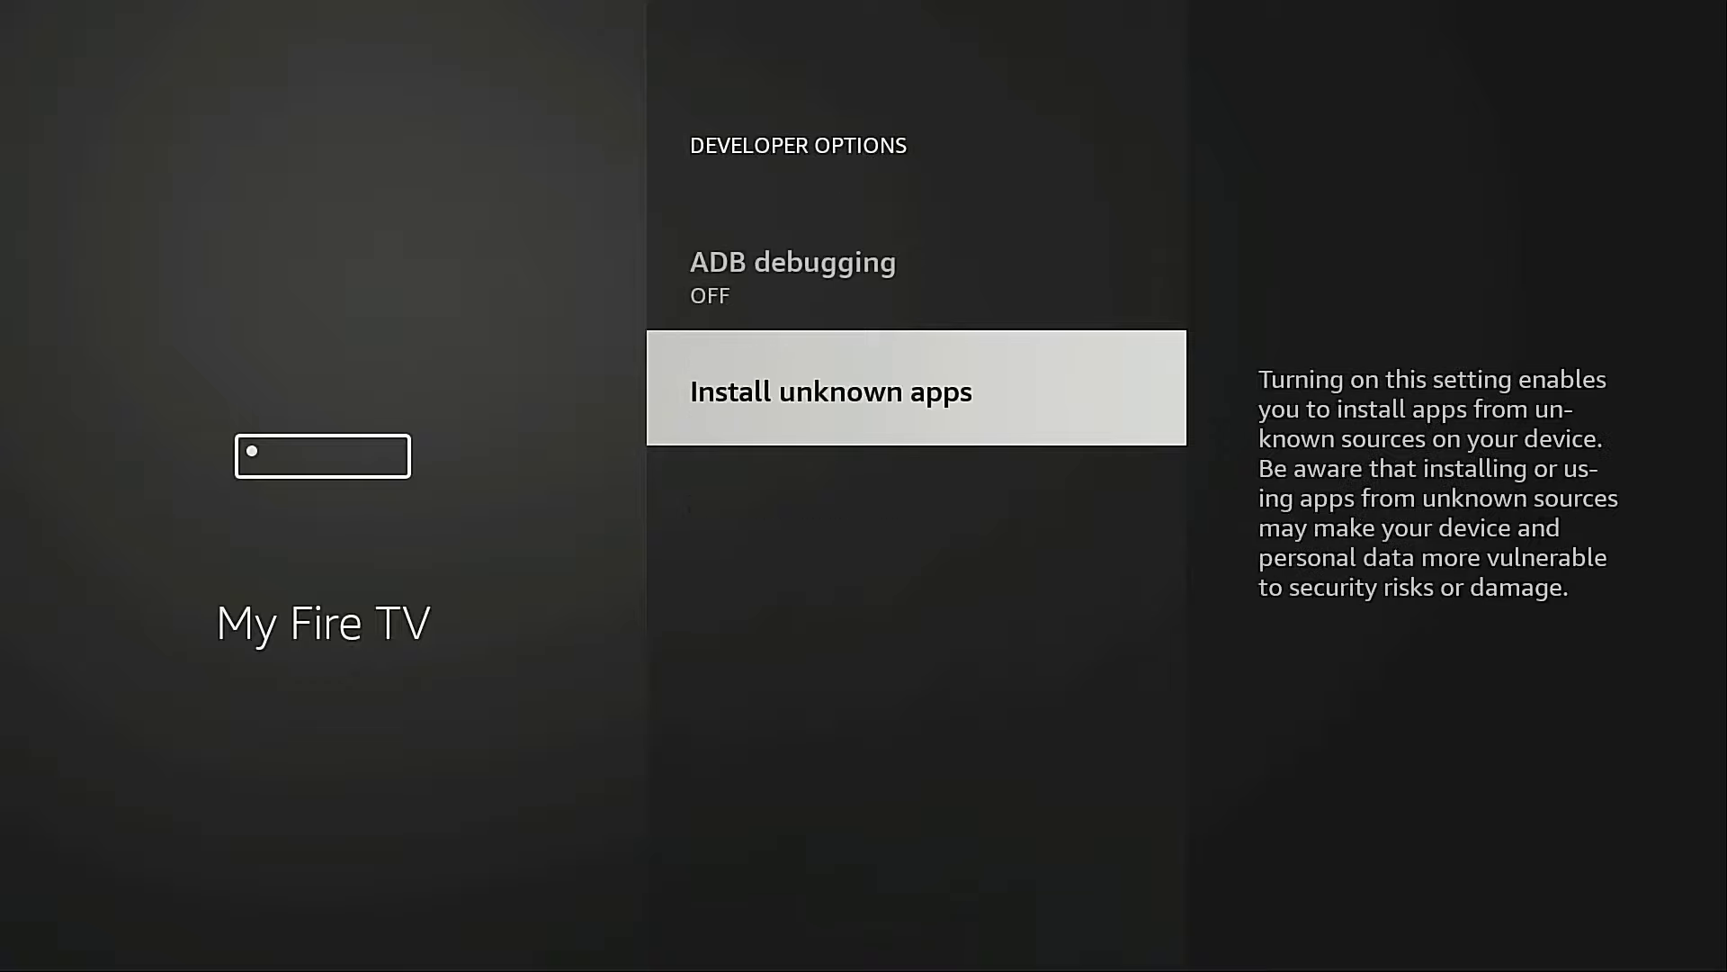
key(Return)
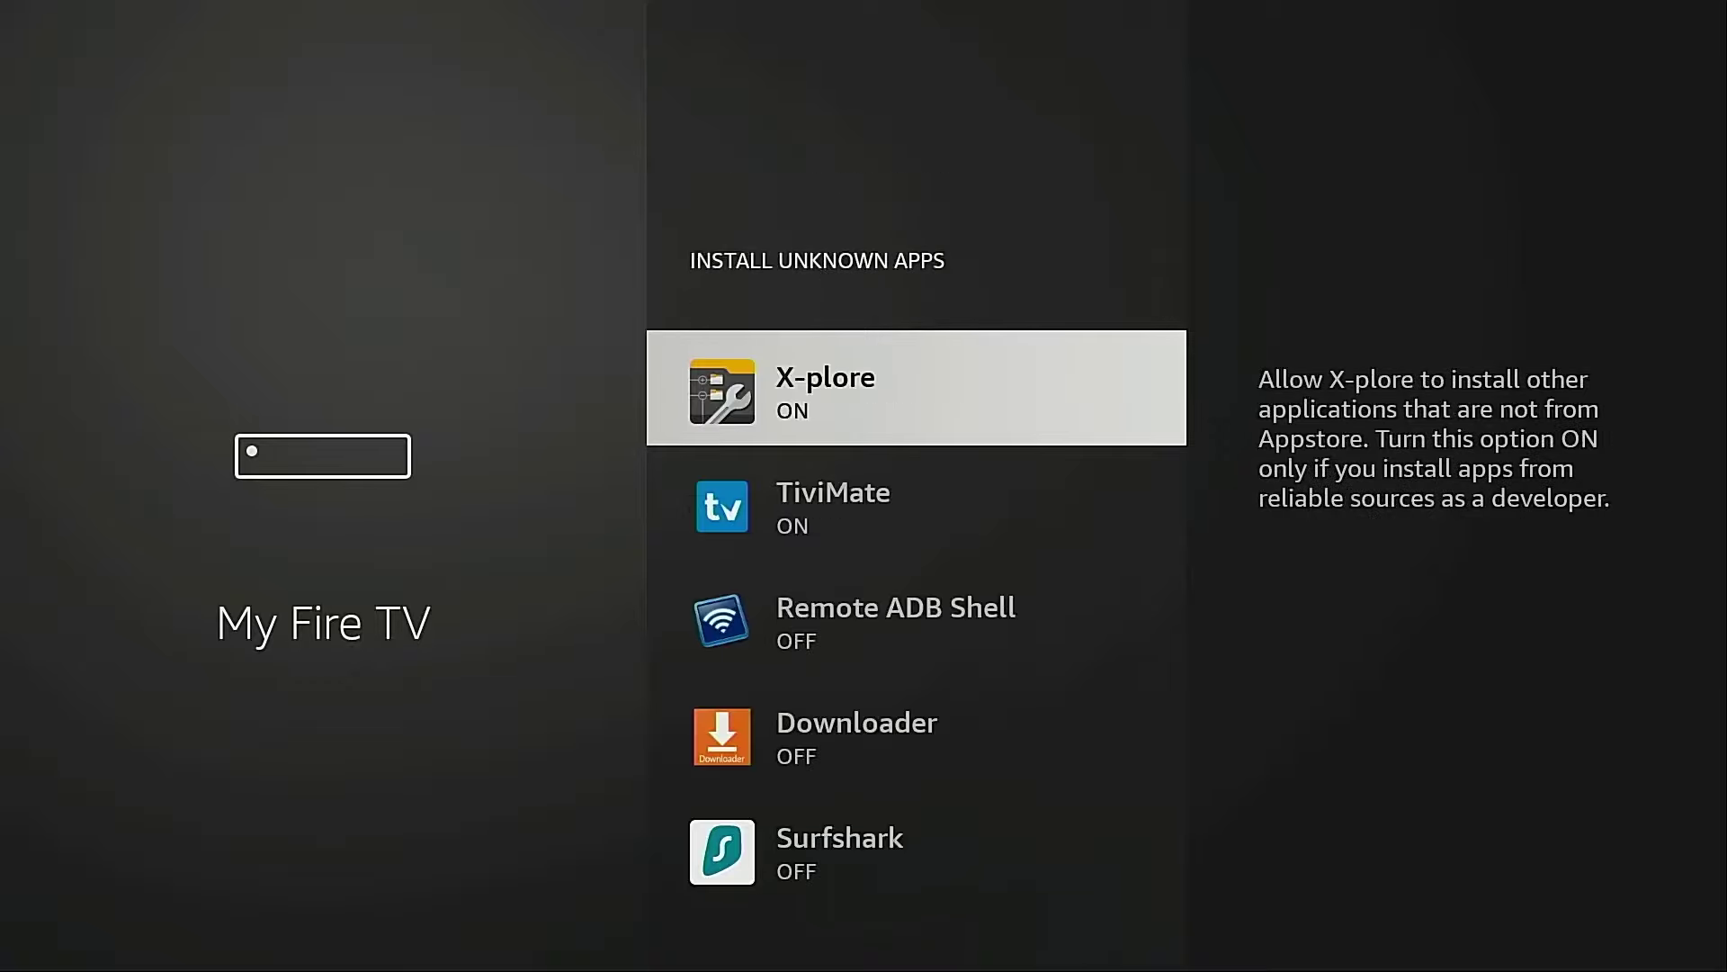
Step: Allow Downloader to install unknown apps and return to Developer options
key(Down)
key(Down)
key(Down)
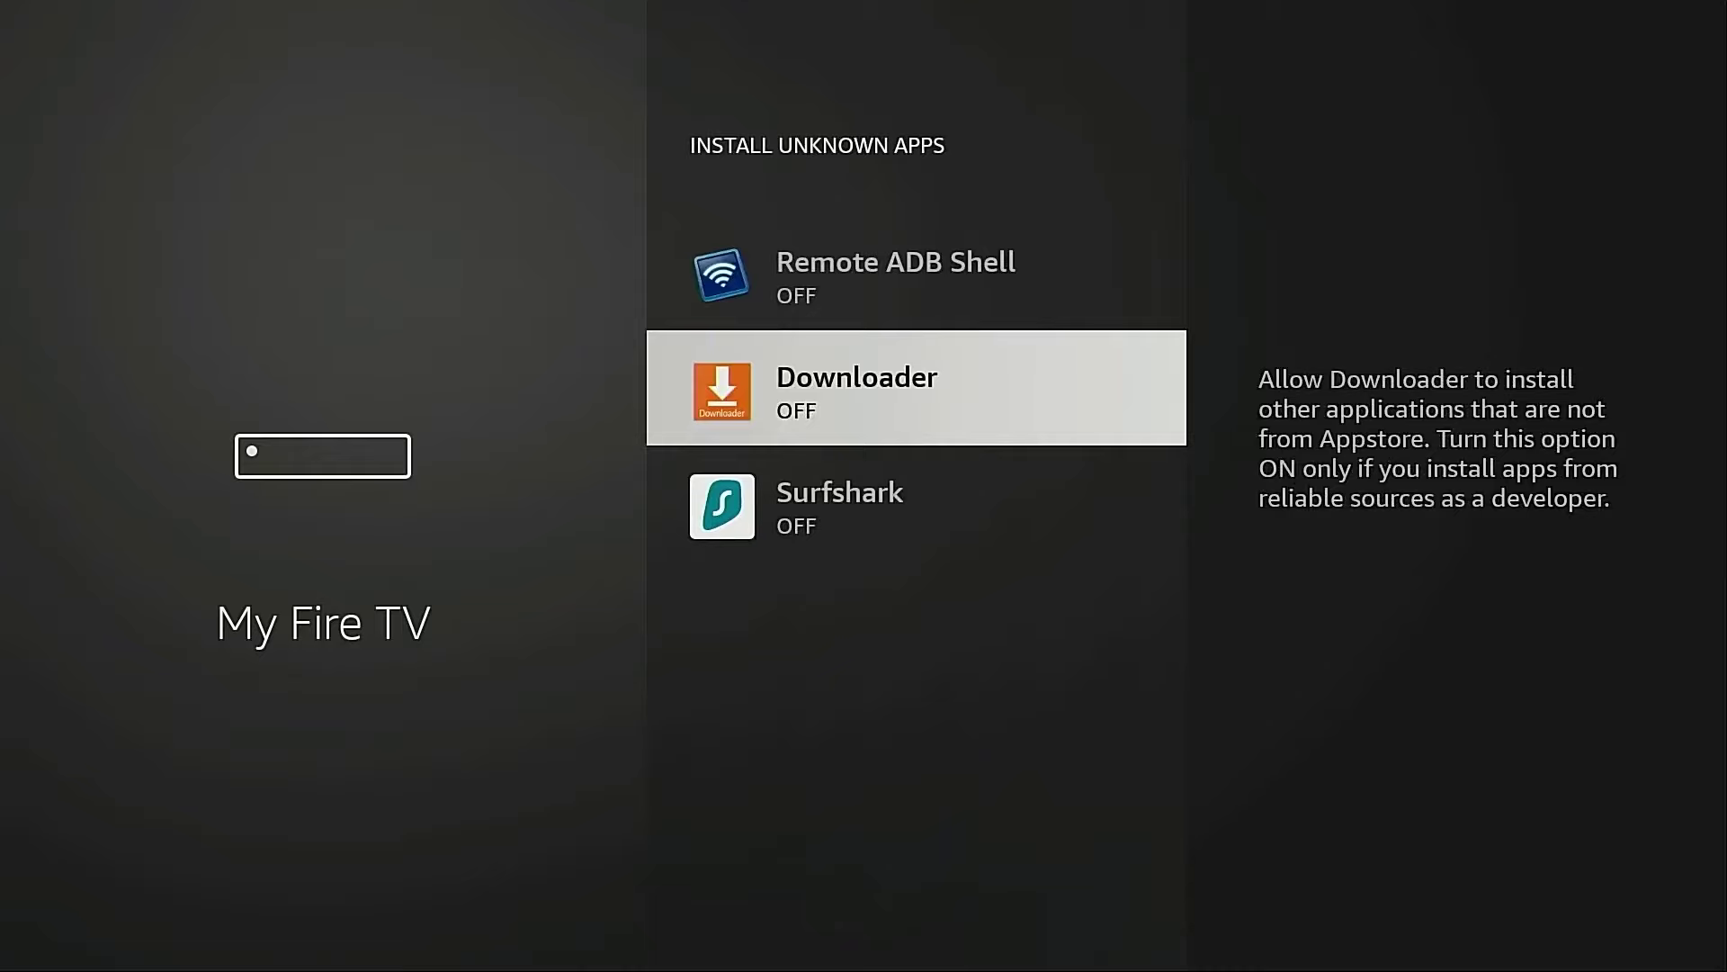
key(Return)
key(Escape)
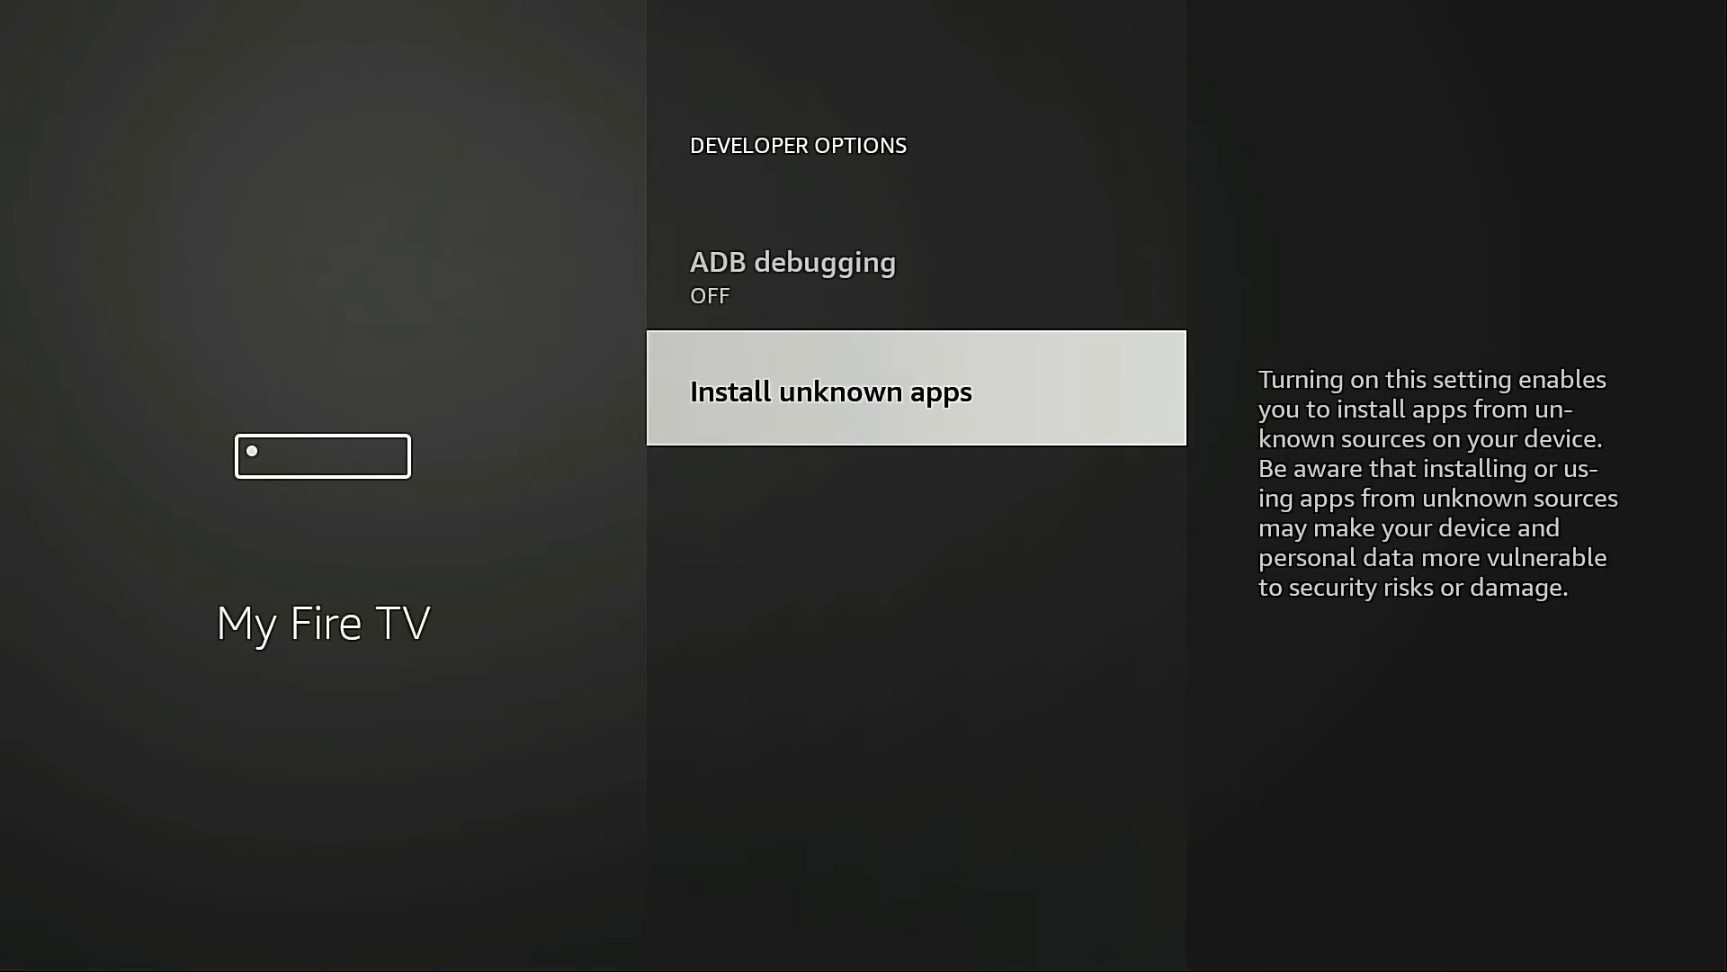
Step: Return to the Fire TV home screen and open the full Your Apps & Channels list
key(Home)
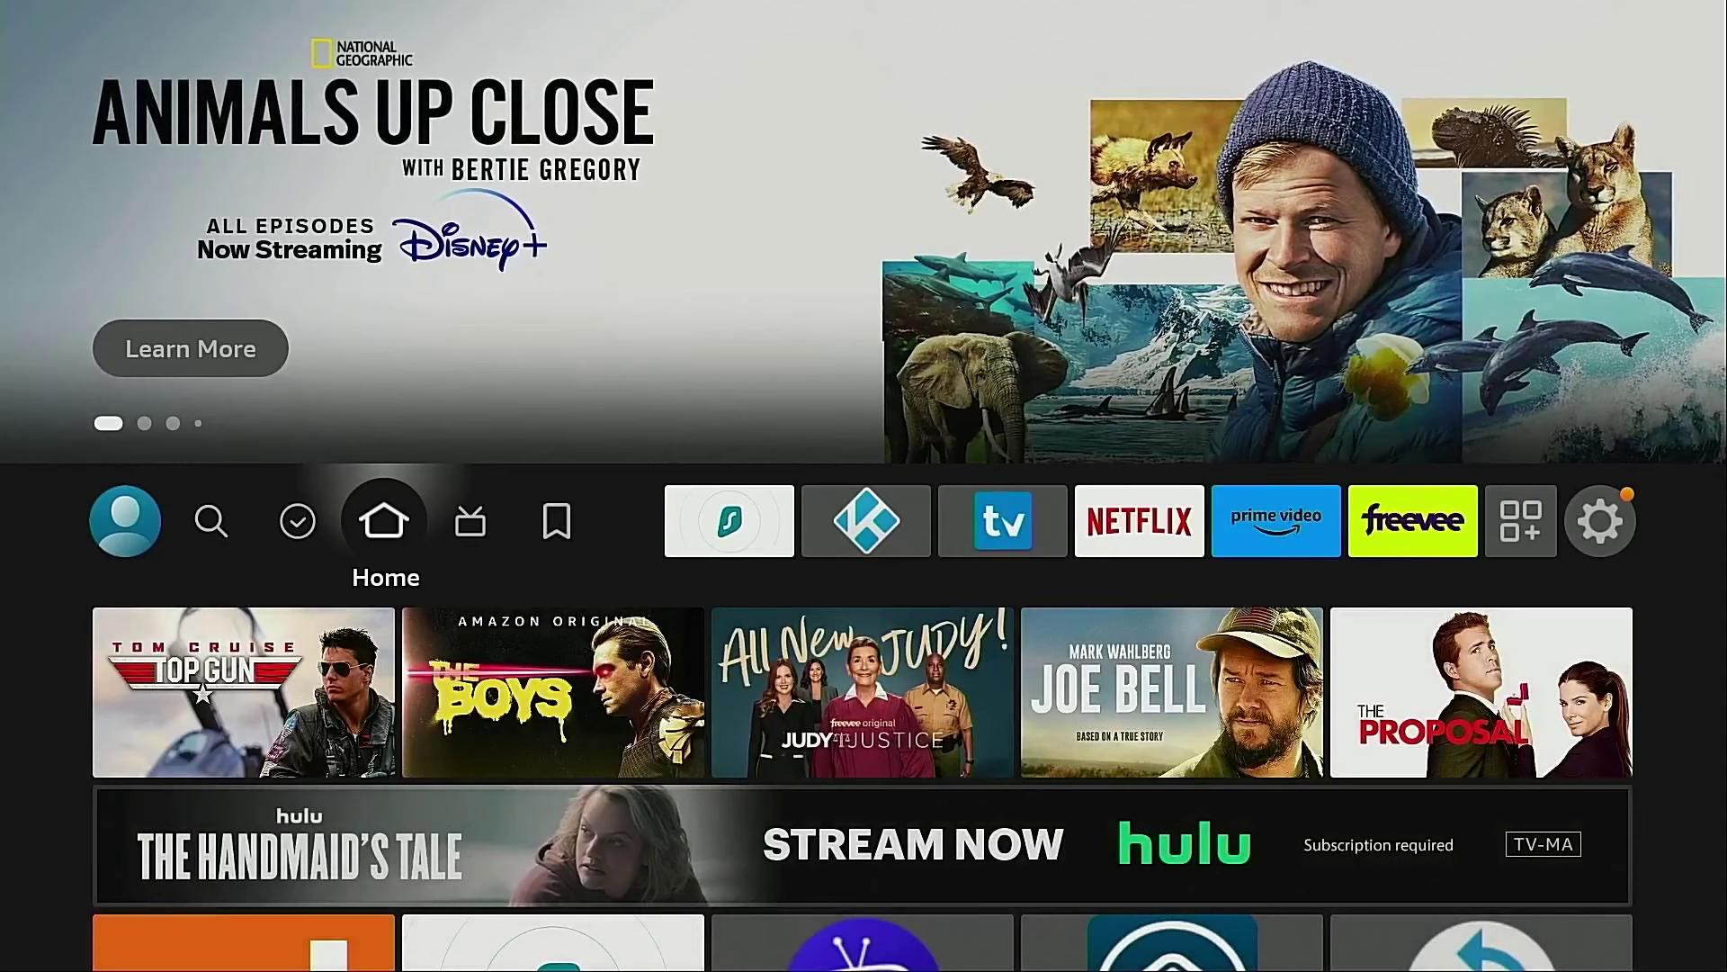
key(Right)
key(Right)
key(Right)
key(Right)
key(Right)
key(Right)
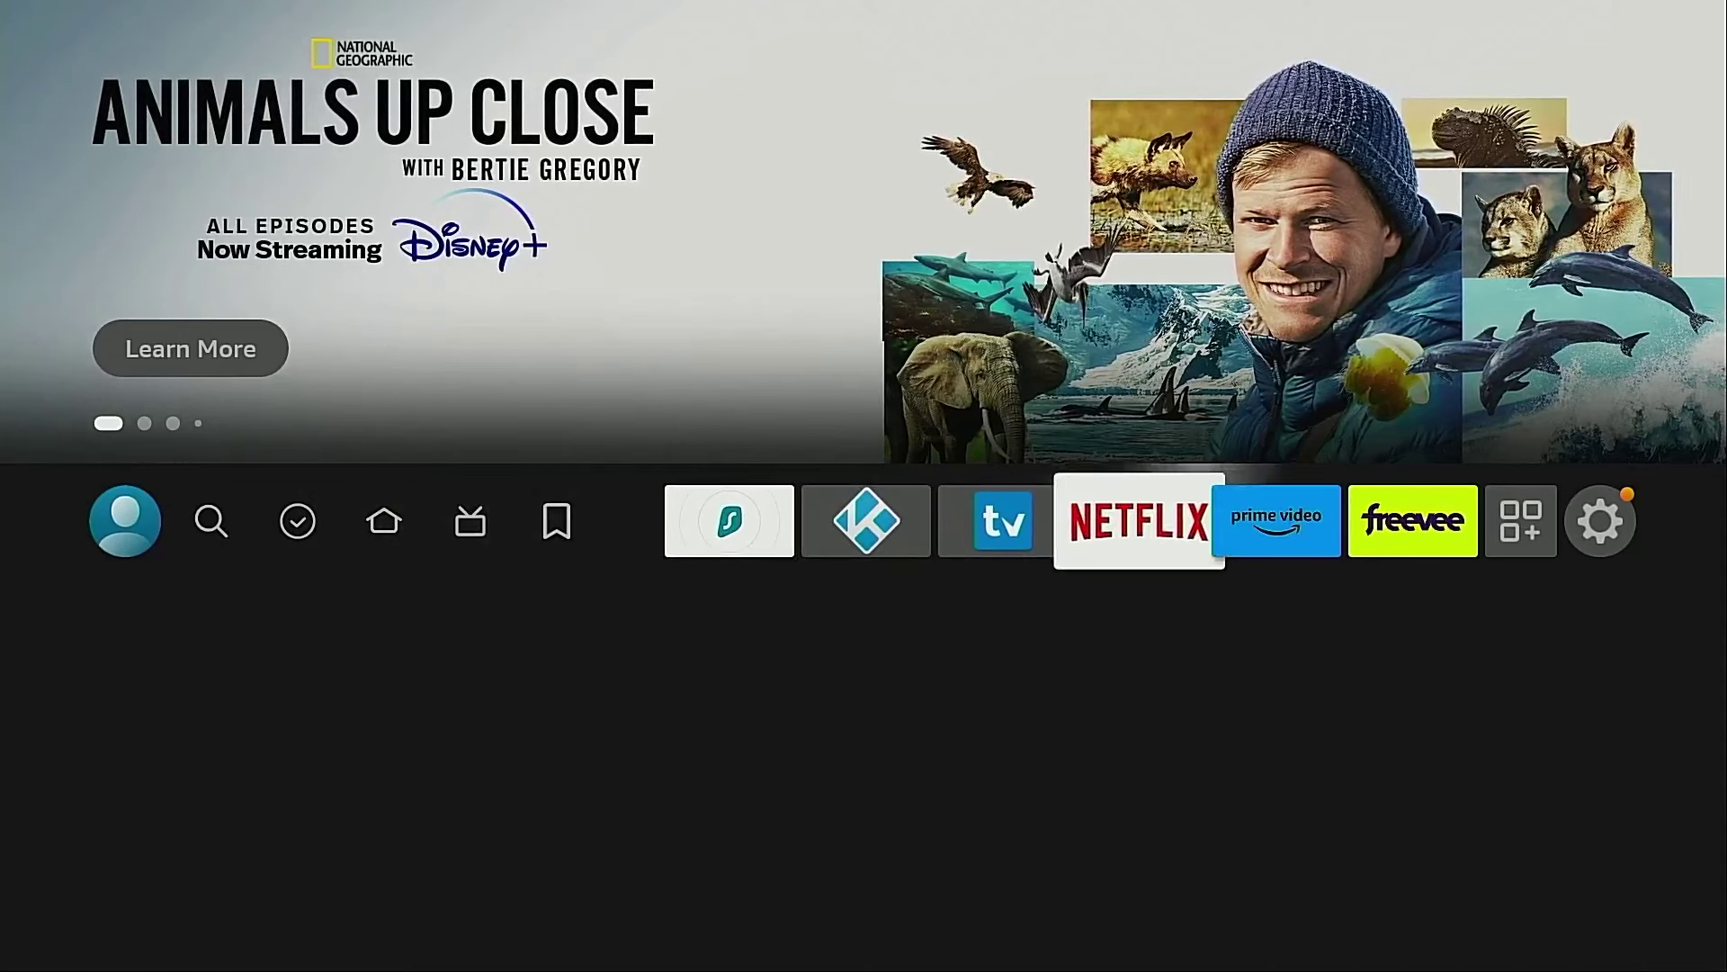
key(Right)
key(Right)
key(Right)
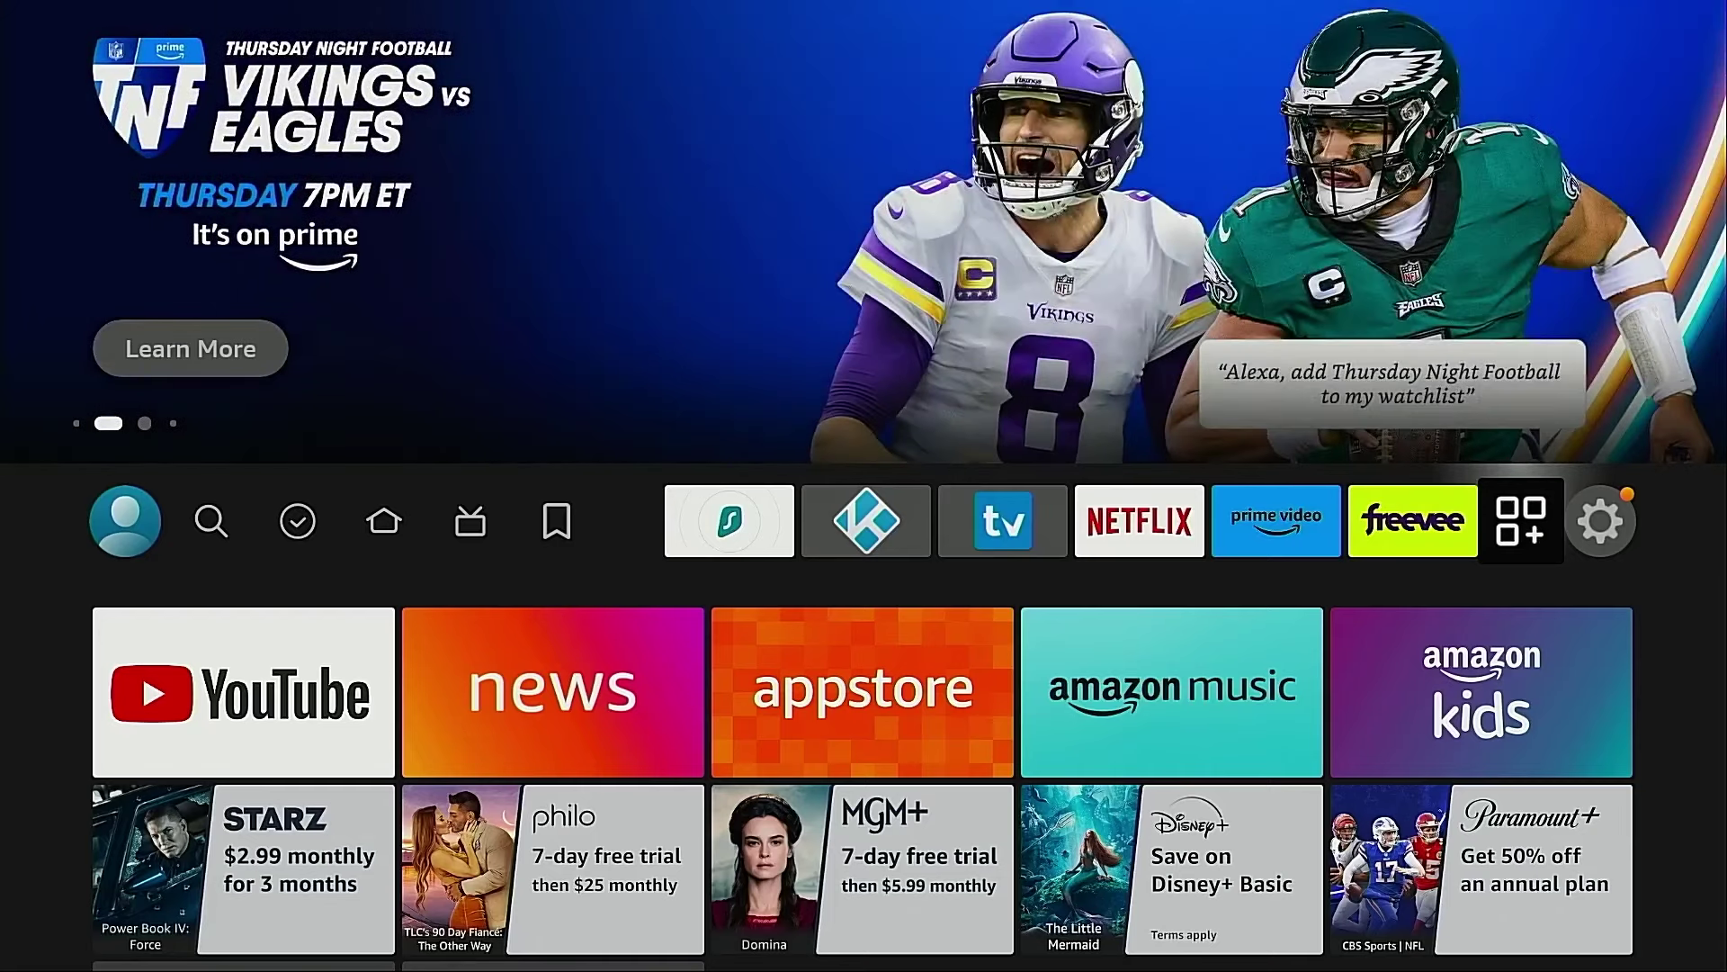
key(Return)
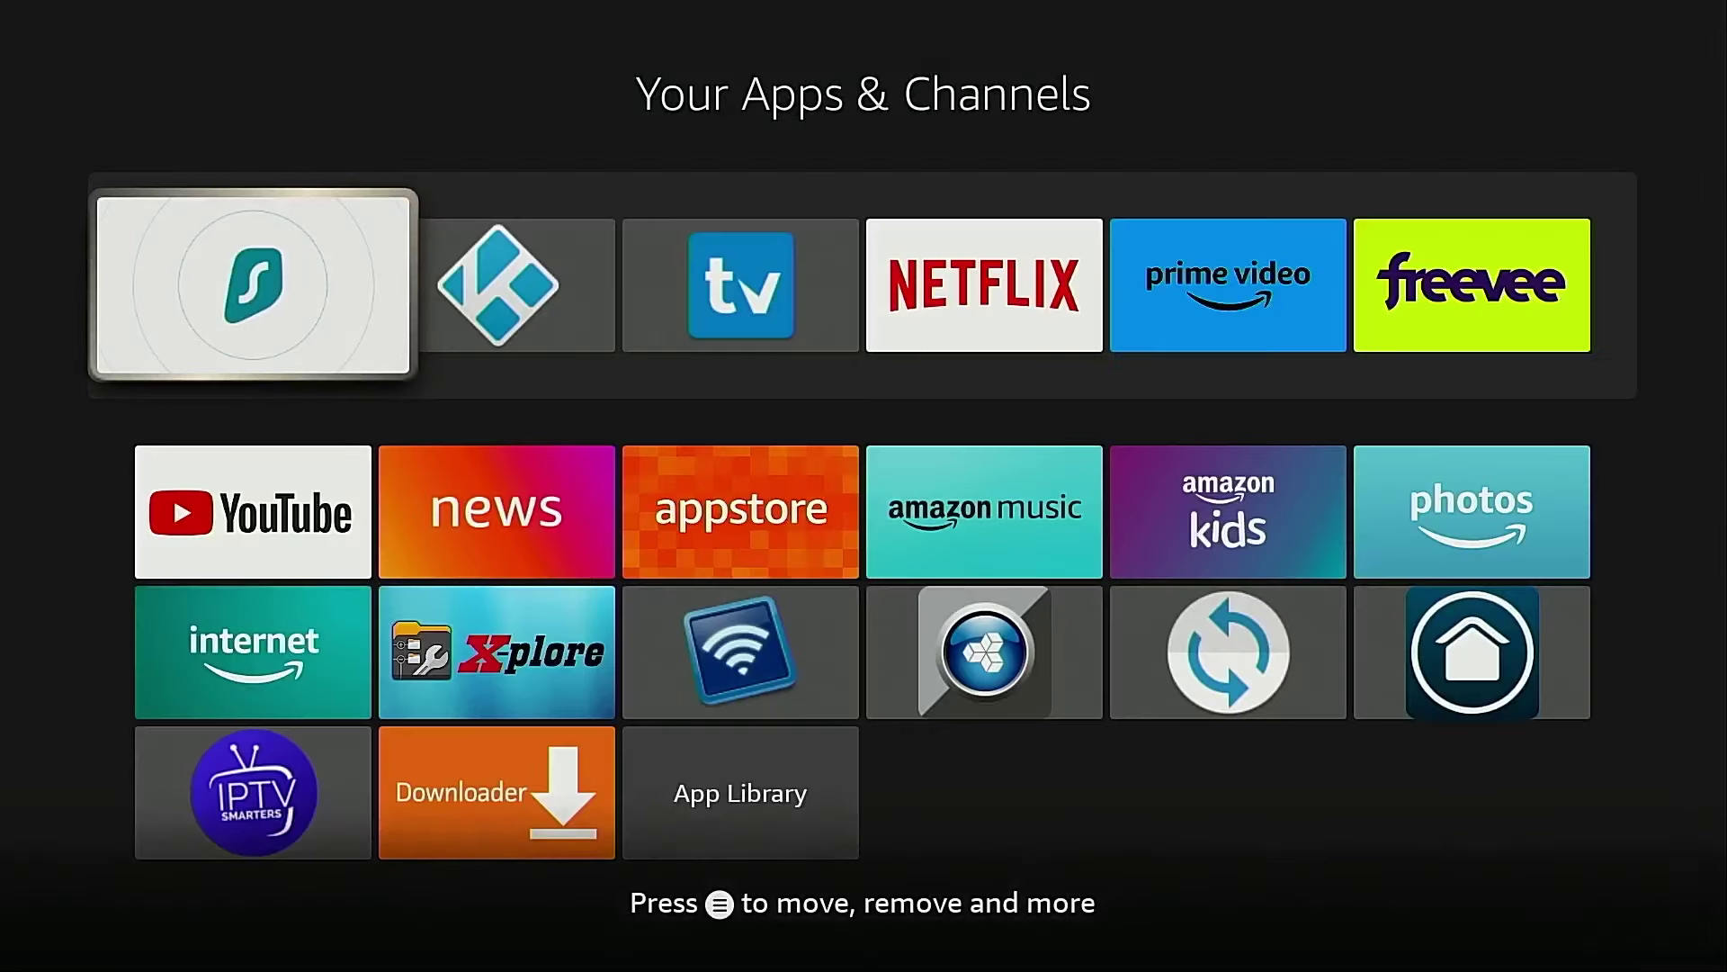
Step: Move the Downloader app to the second position in the first row, just before Kodi
key(Down)
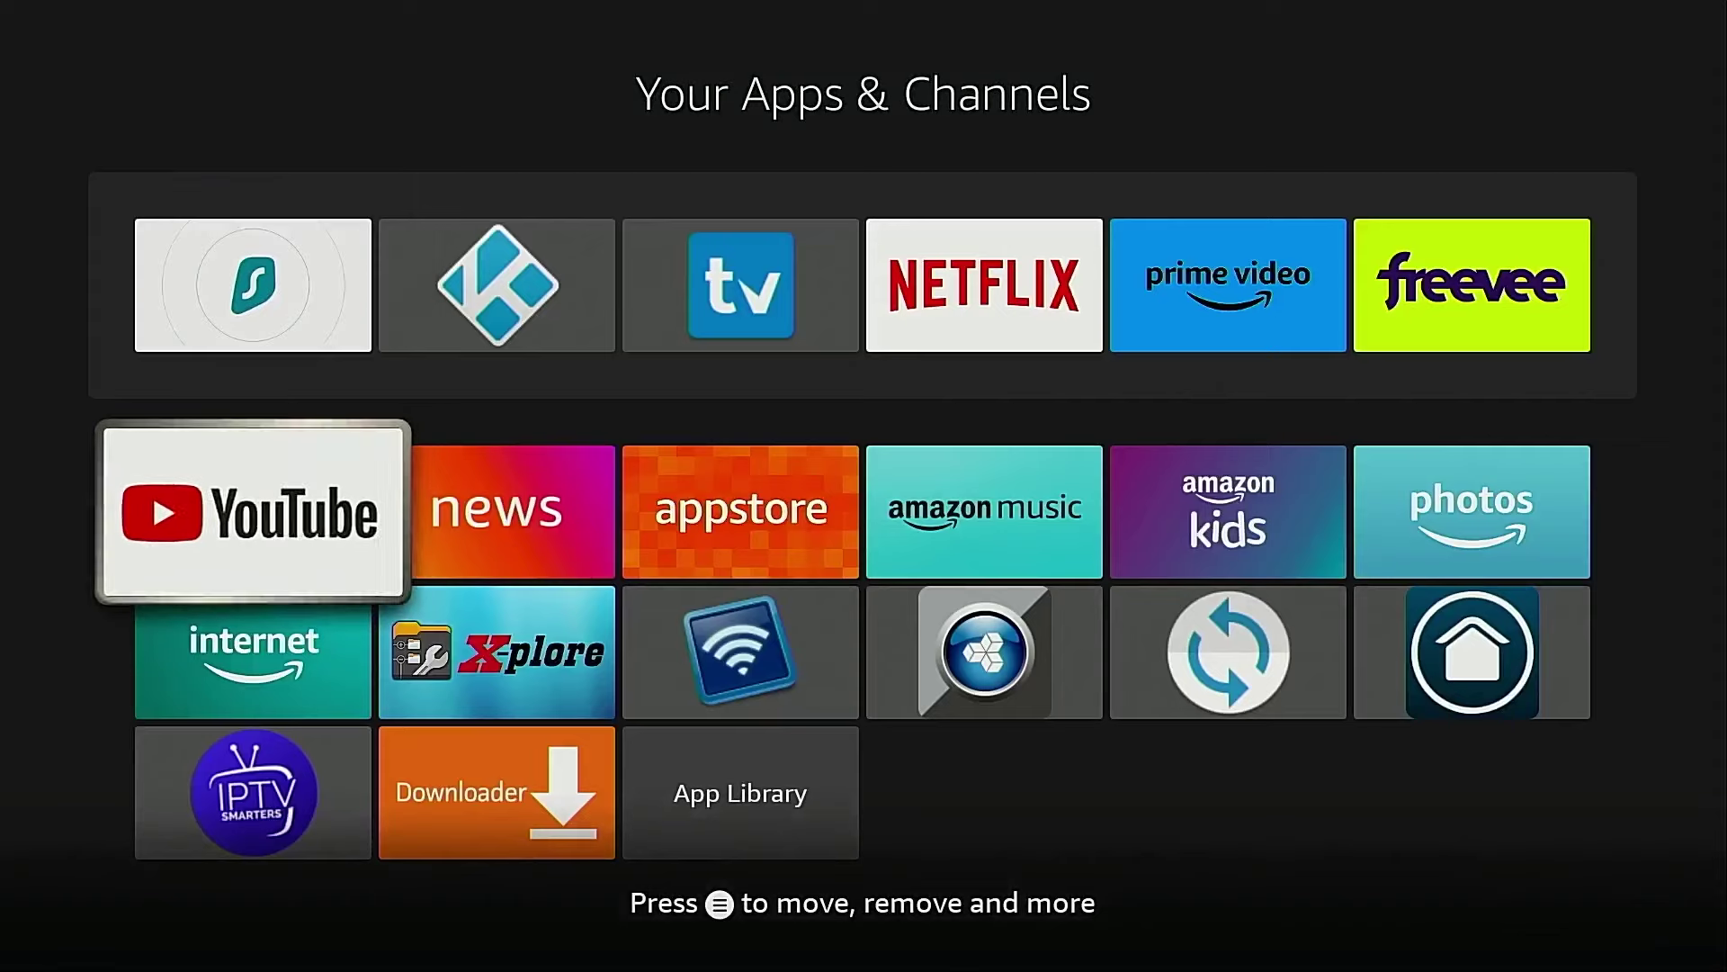
key(Down)
key(Down)
key(Right)
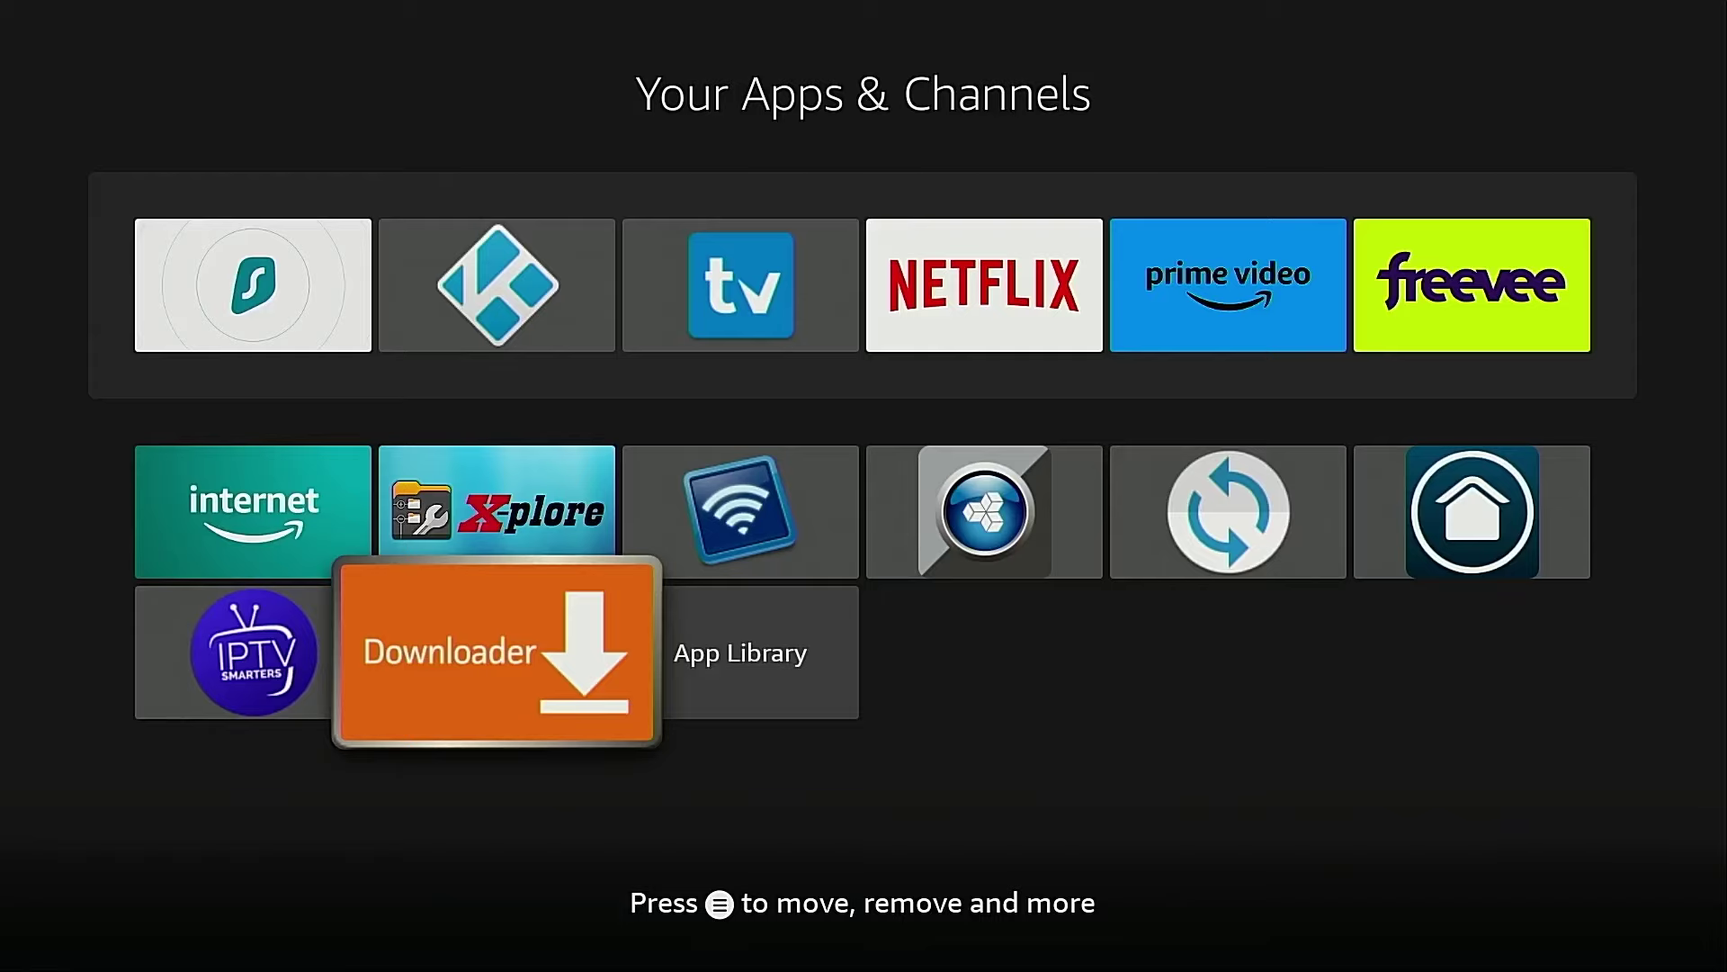
key(Up)
key(Up)
key(Up)
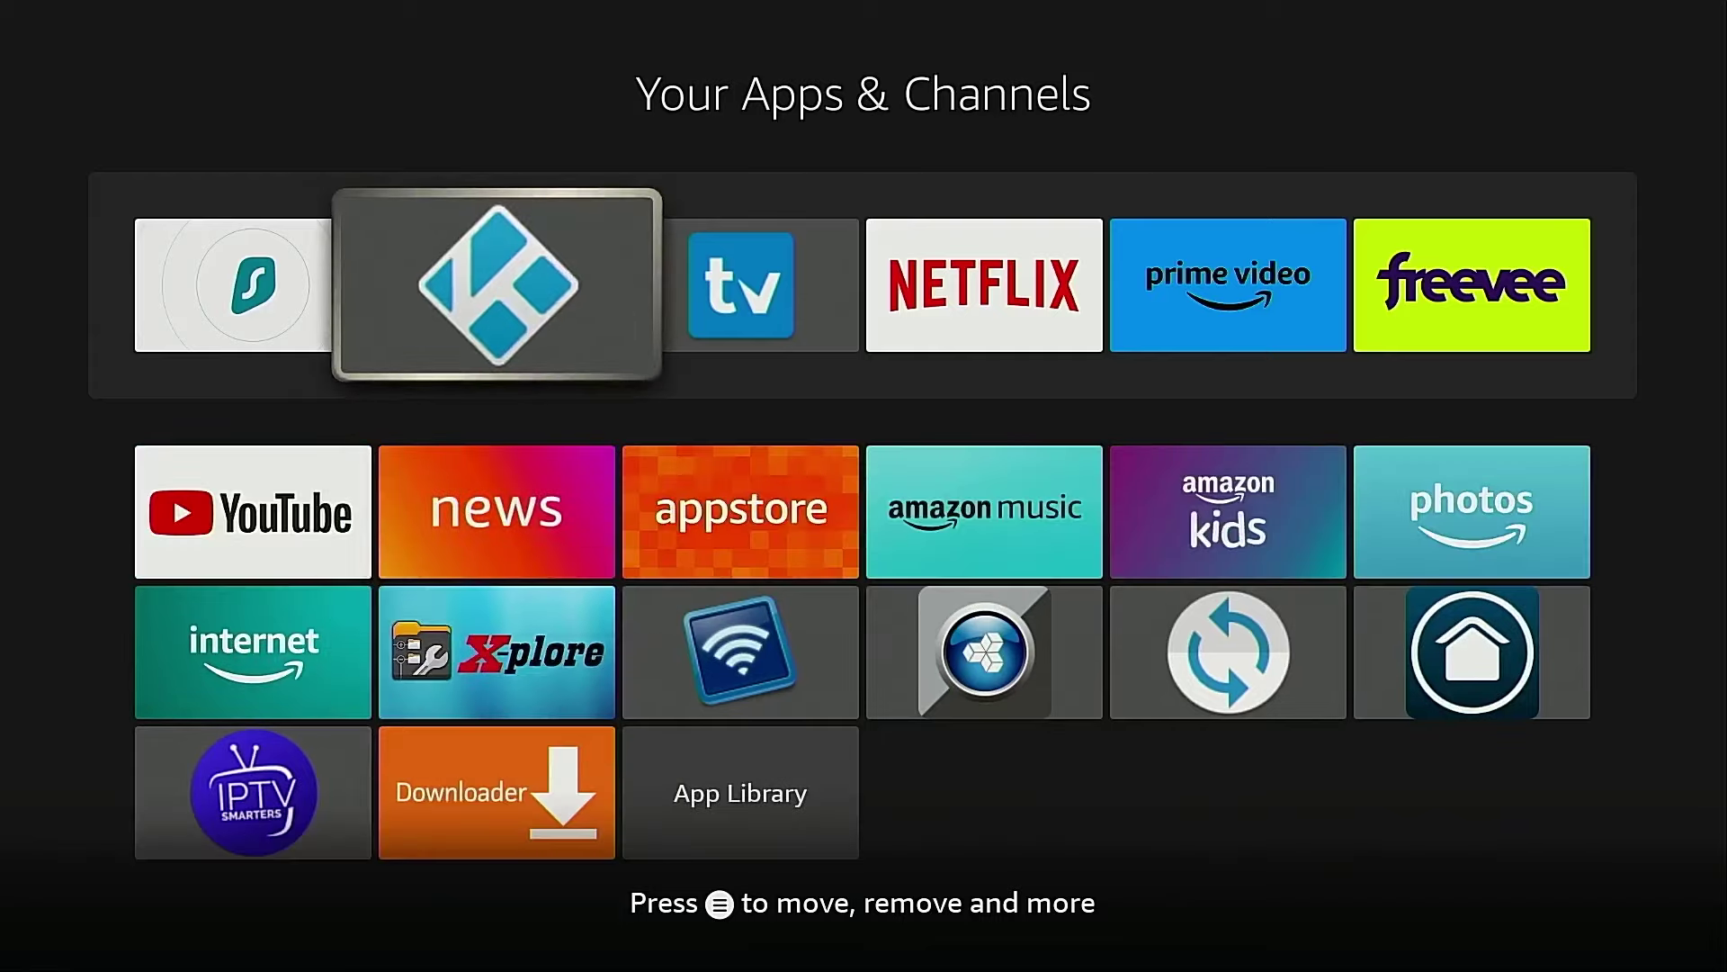
key(Down)
key(Down)
key(Down)
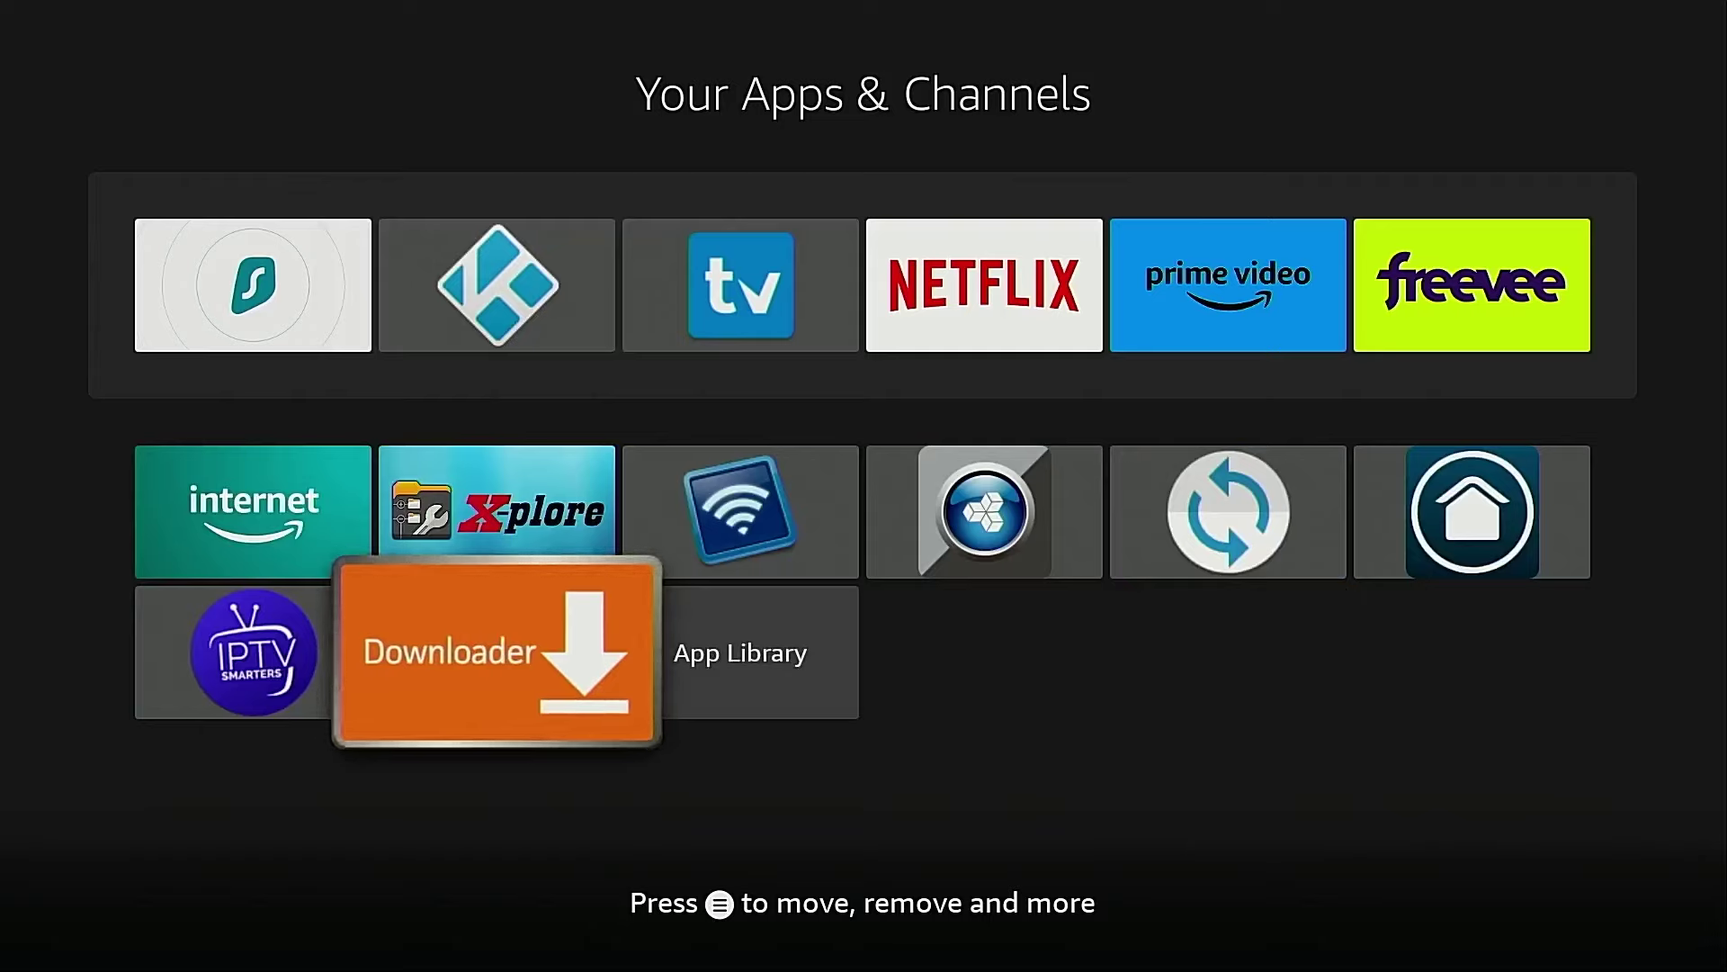
key(Menu)
key(Return)
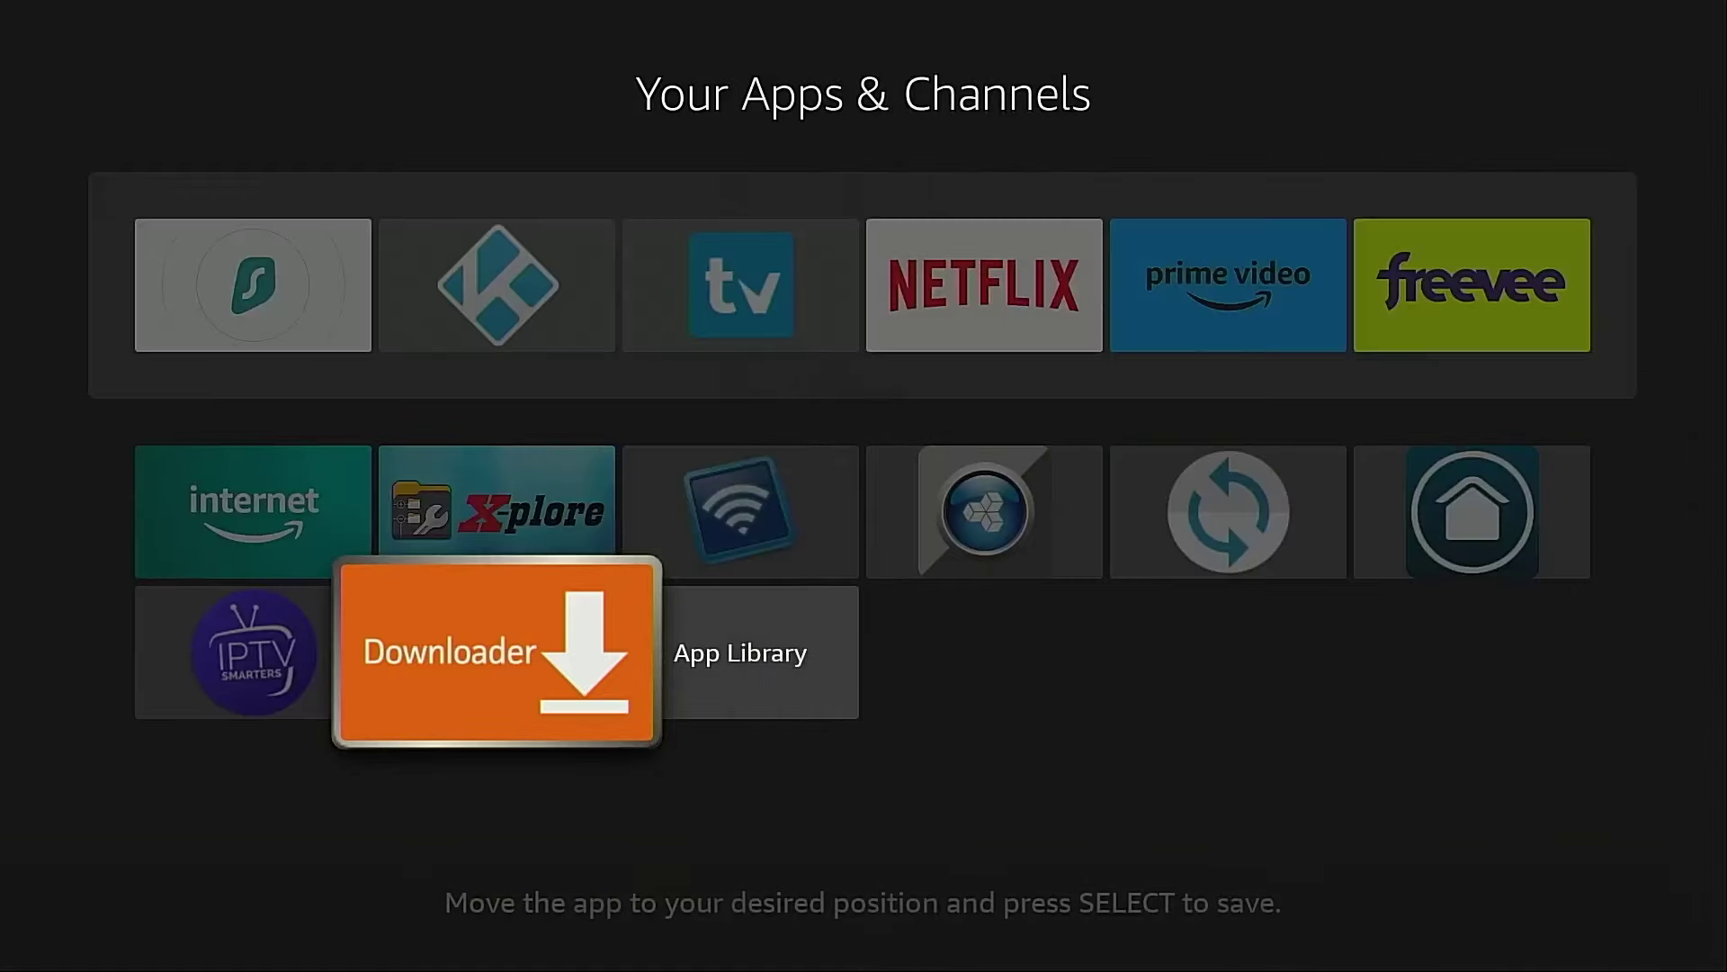
key(Up)
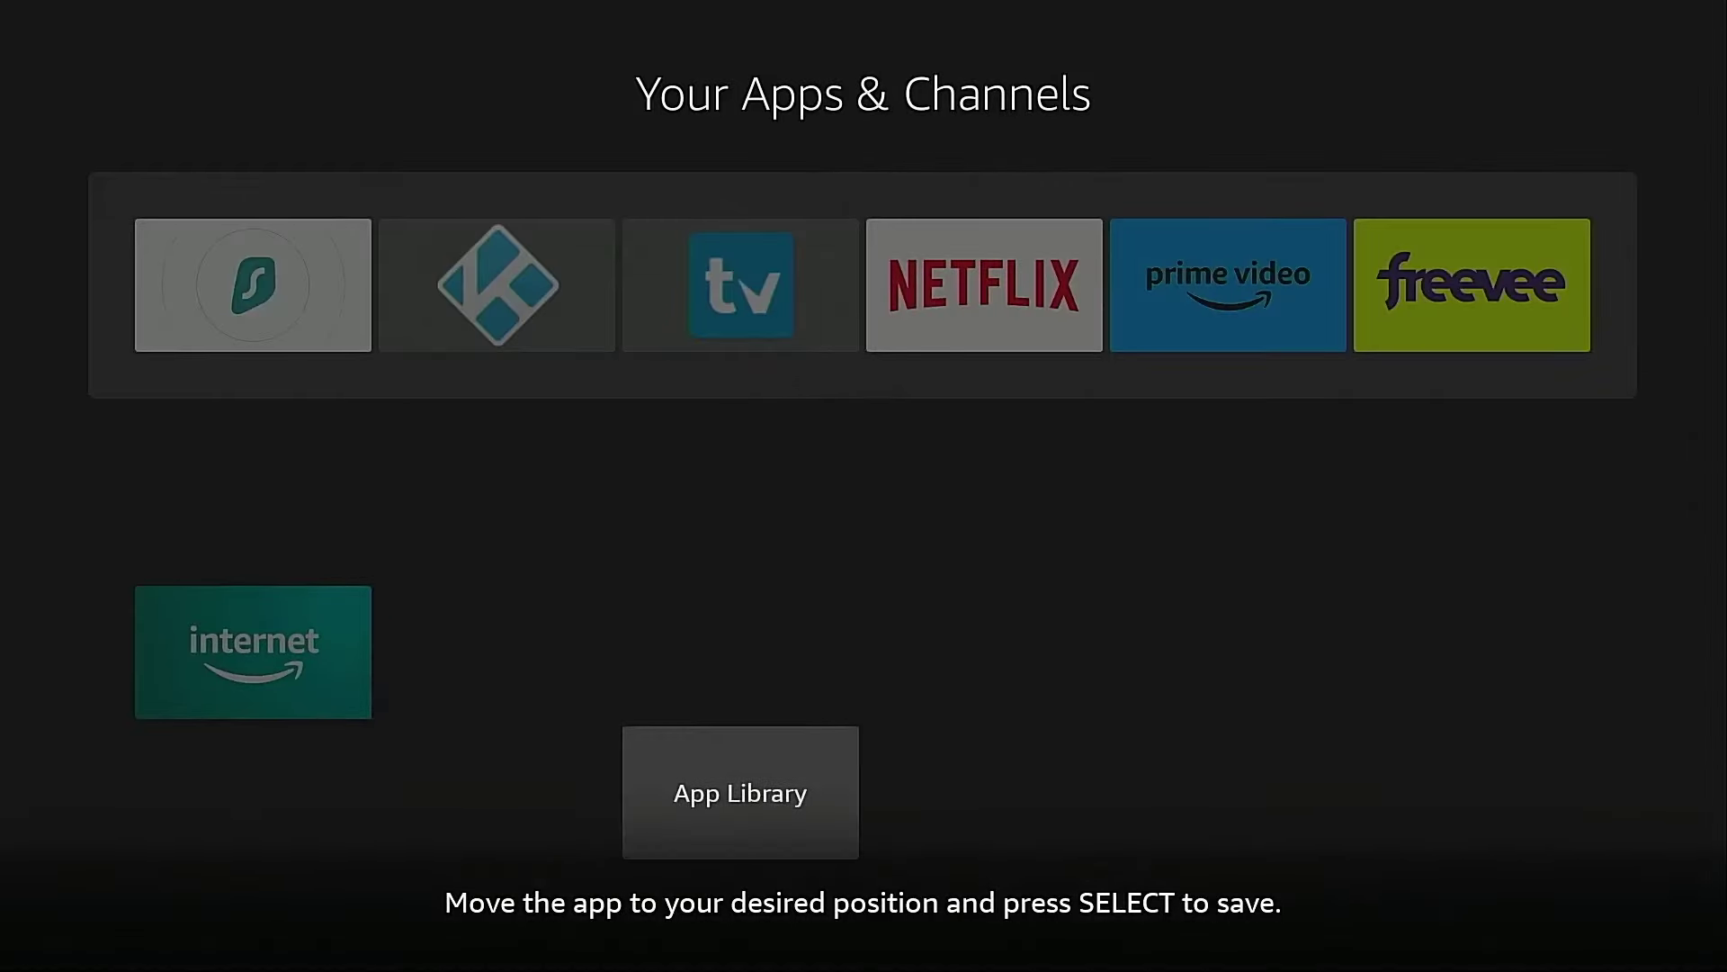
key(Up)
key(Return)
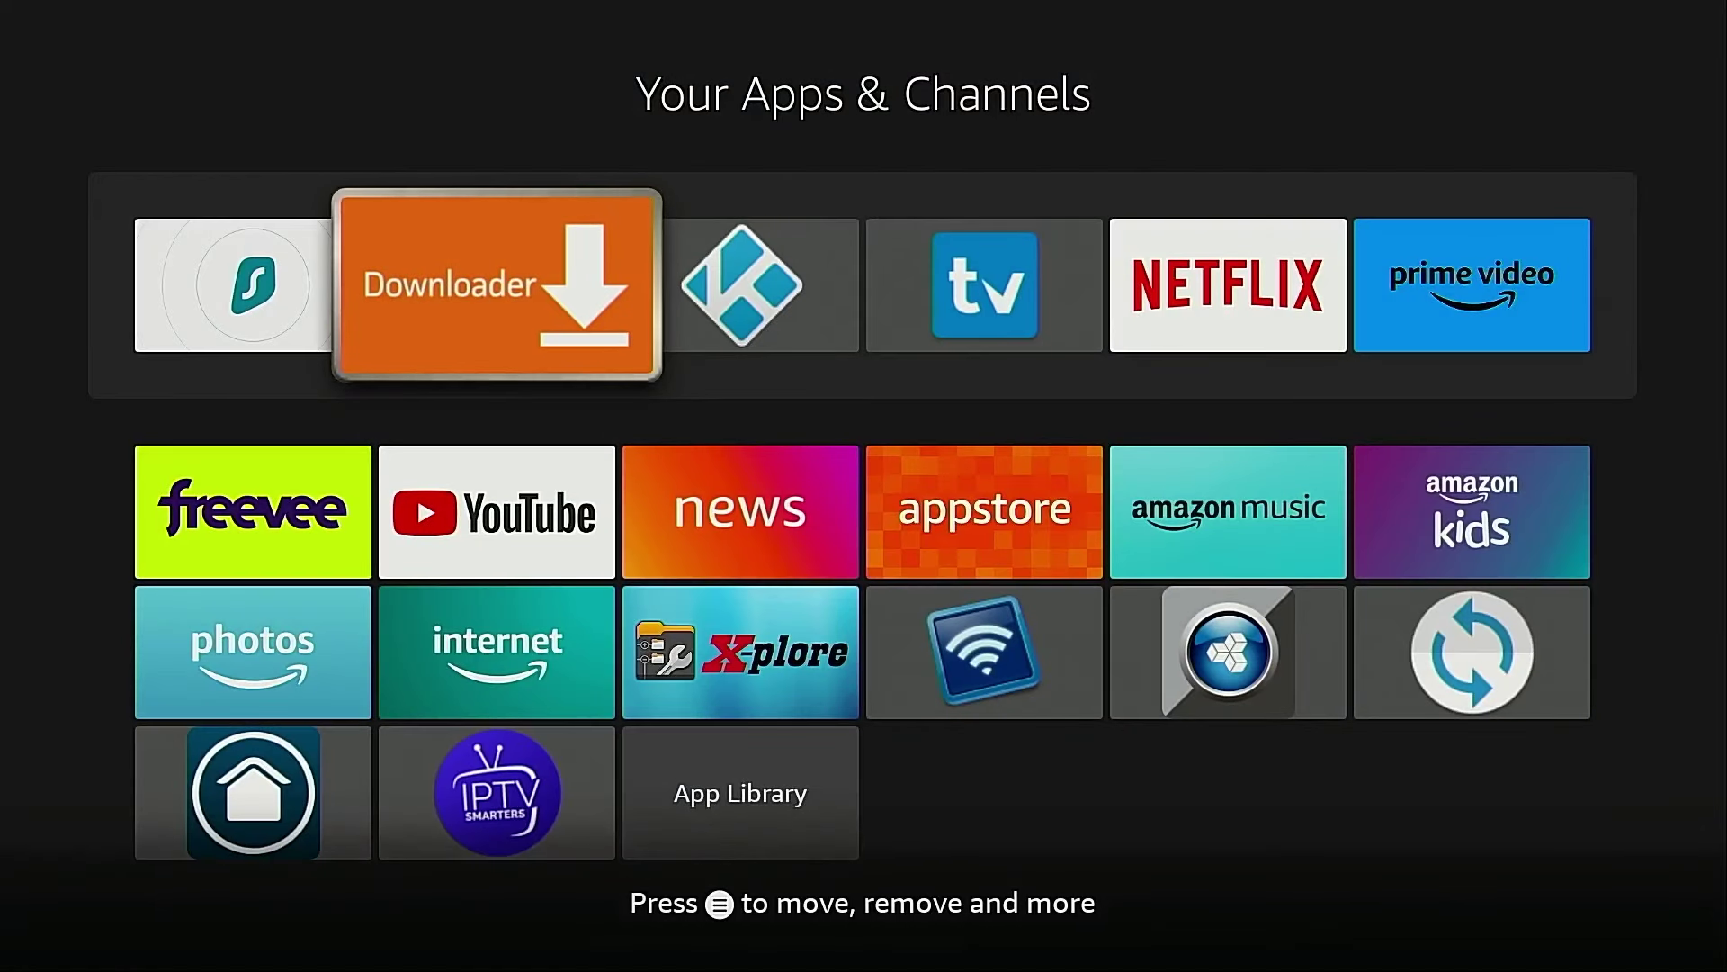
Step: Launch Downloader from the home screen and clear its first-run prompts, allowing access to photos, media and files
key(Home)
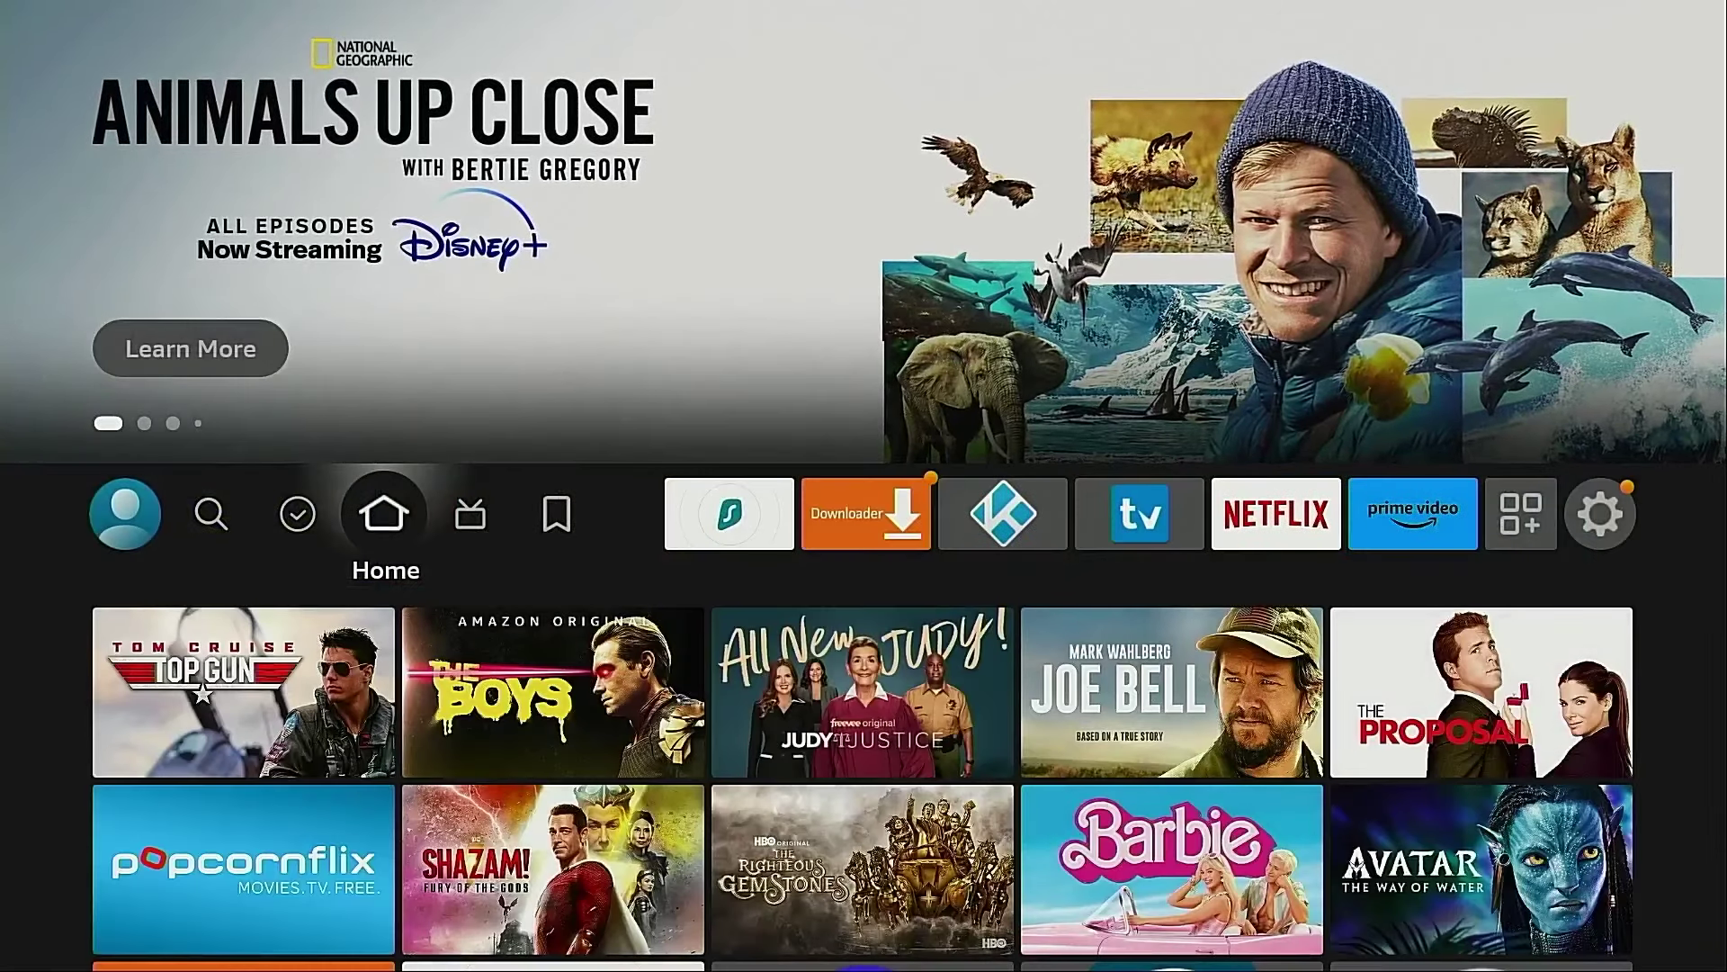
key(Right)
key(Right)
key(Right)
key(Right)
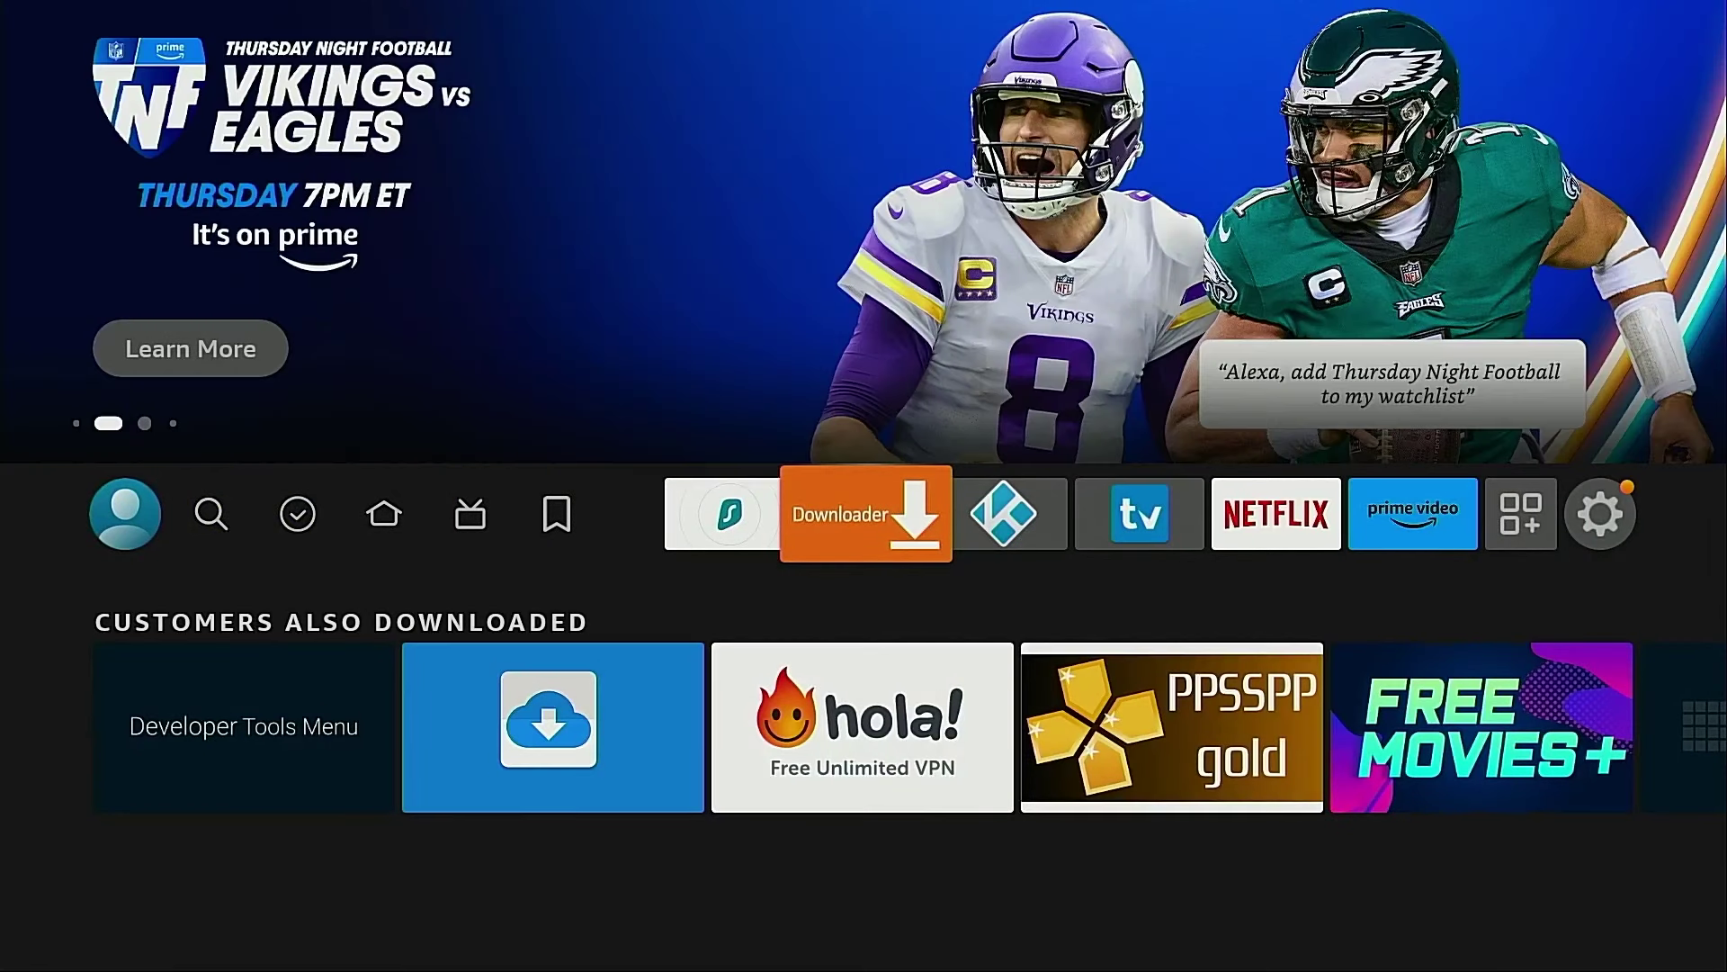
key(Return)
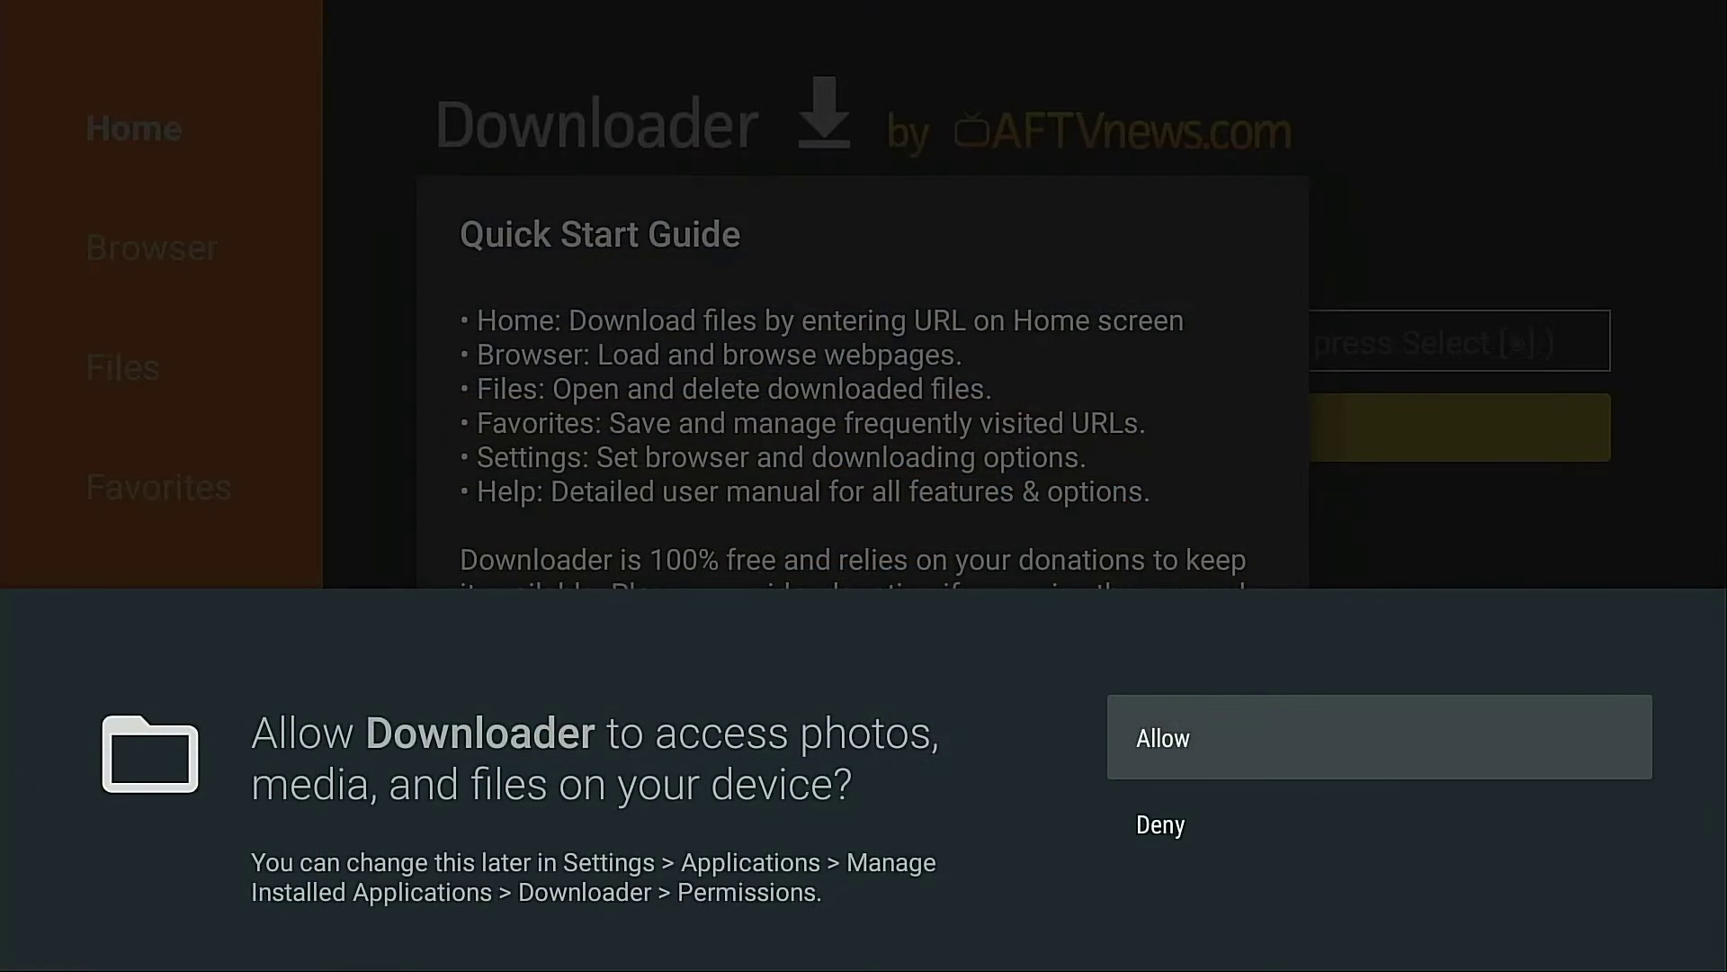
key(Return)
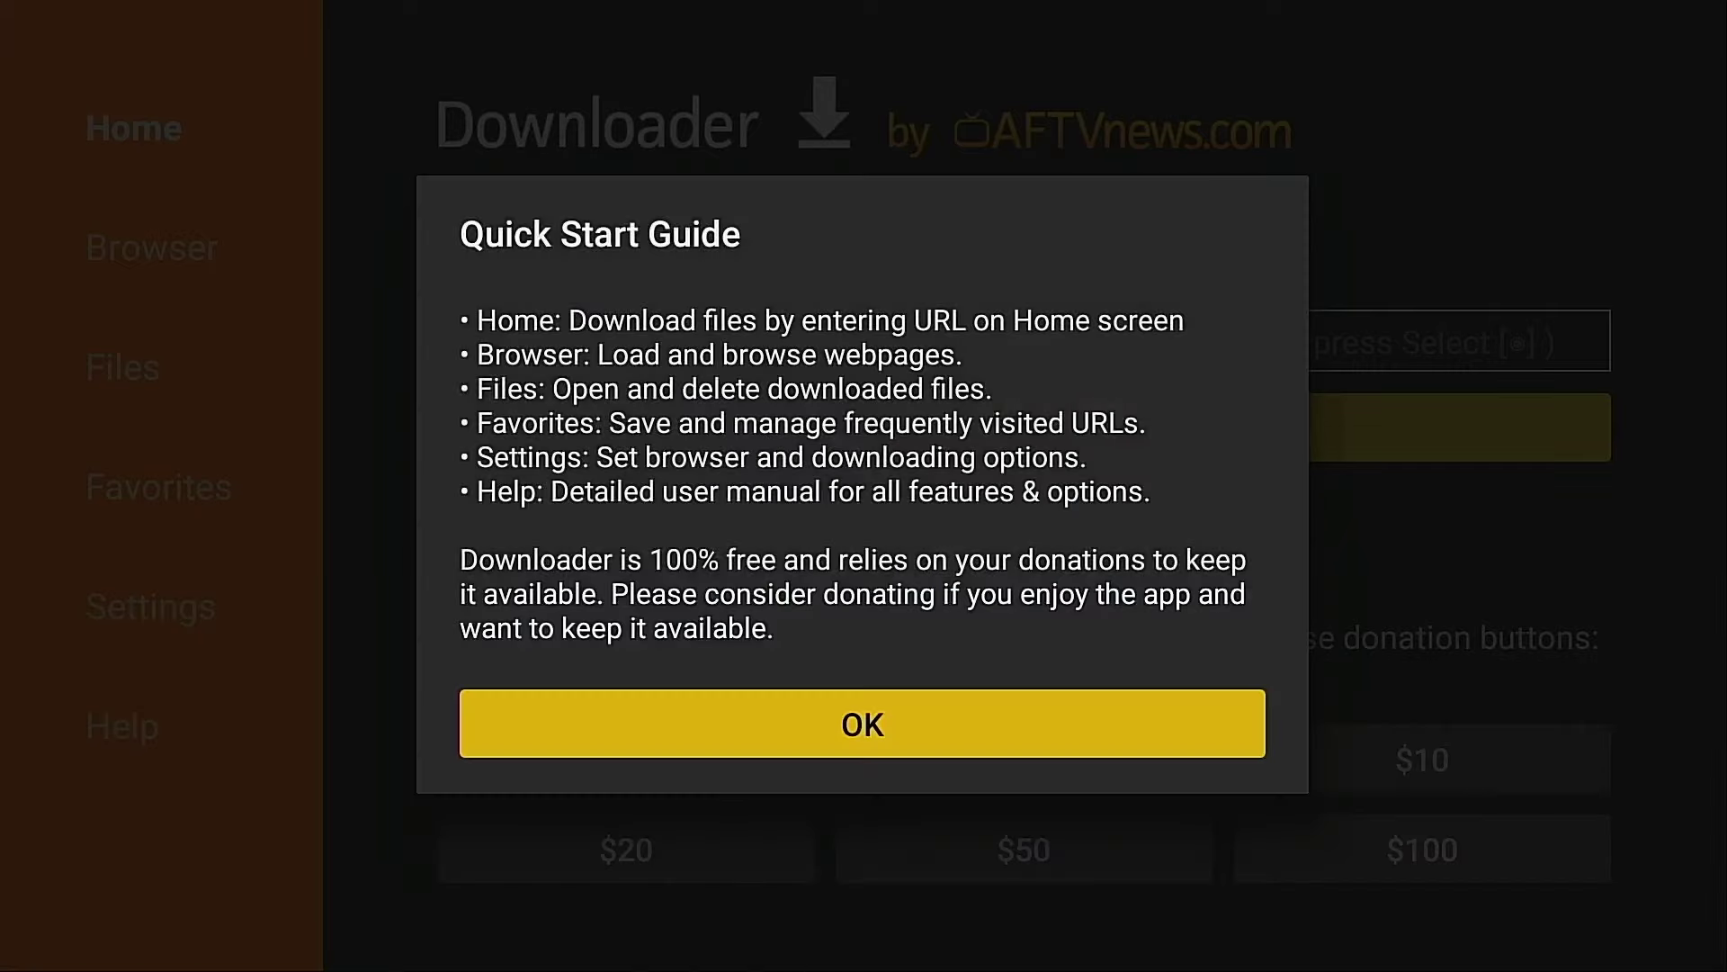
key(Return)
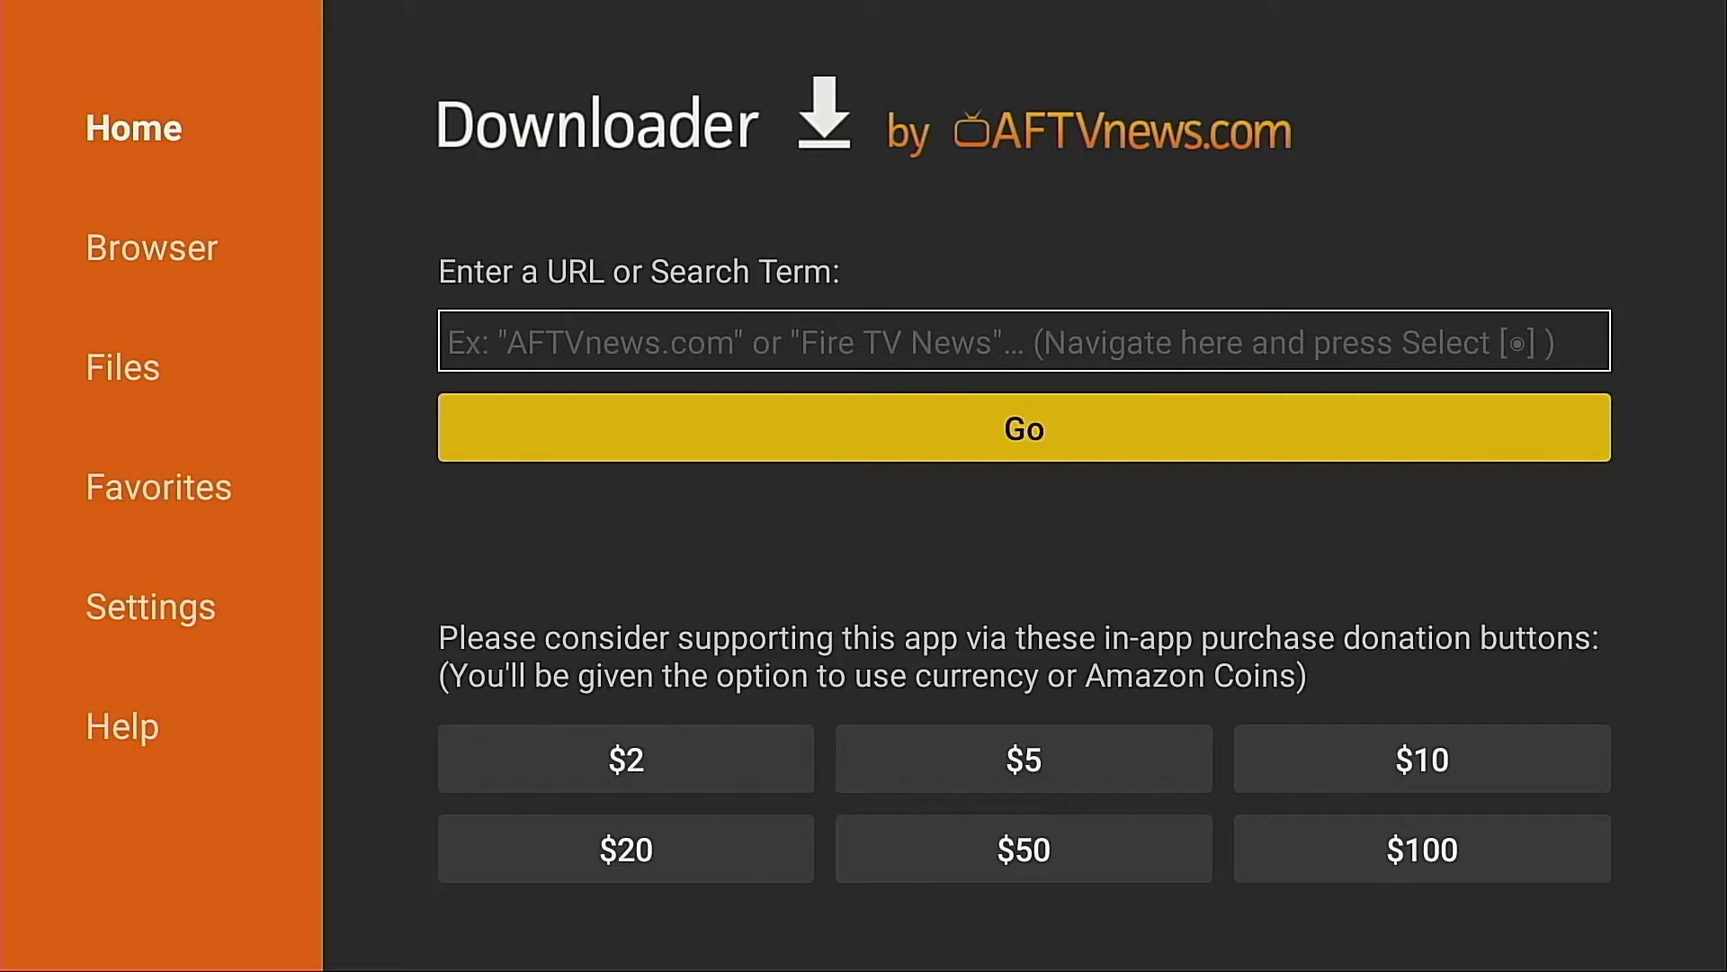
Step: Enter the code 250931 as Downloader's URL or search term and load the page
key(Up)
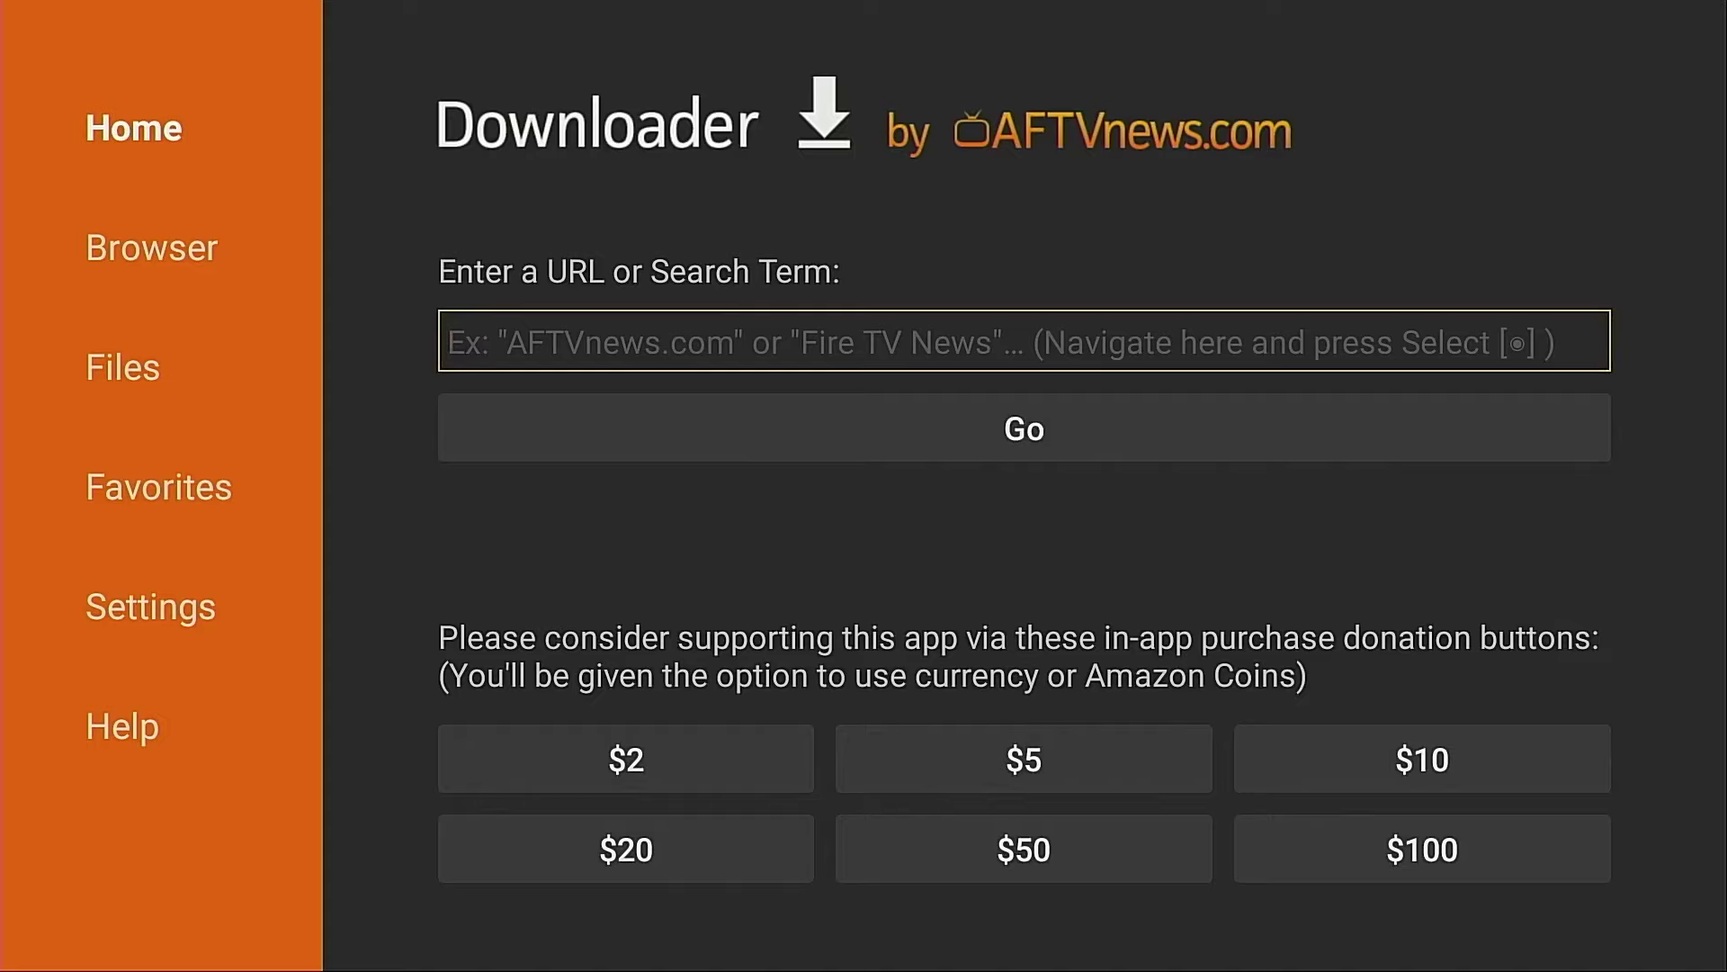
key(Return)
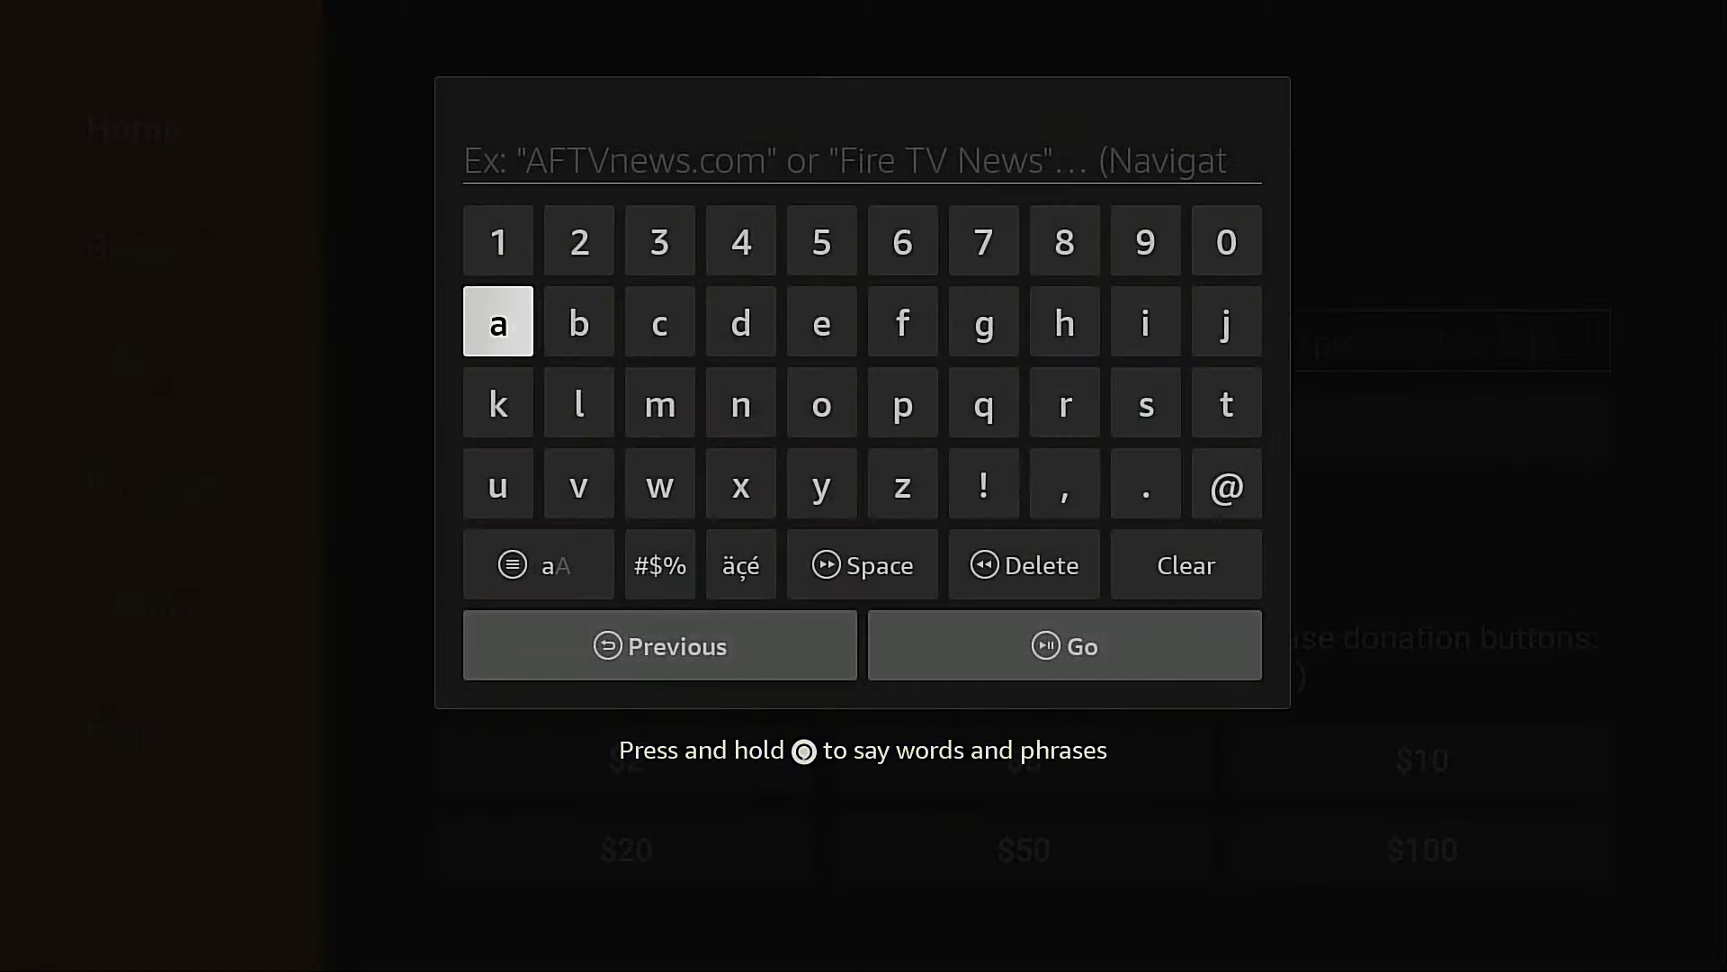
key(Up)
key(Right)
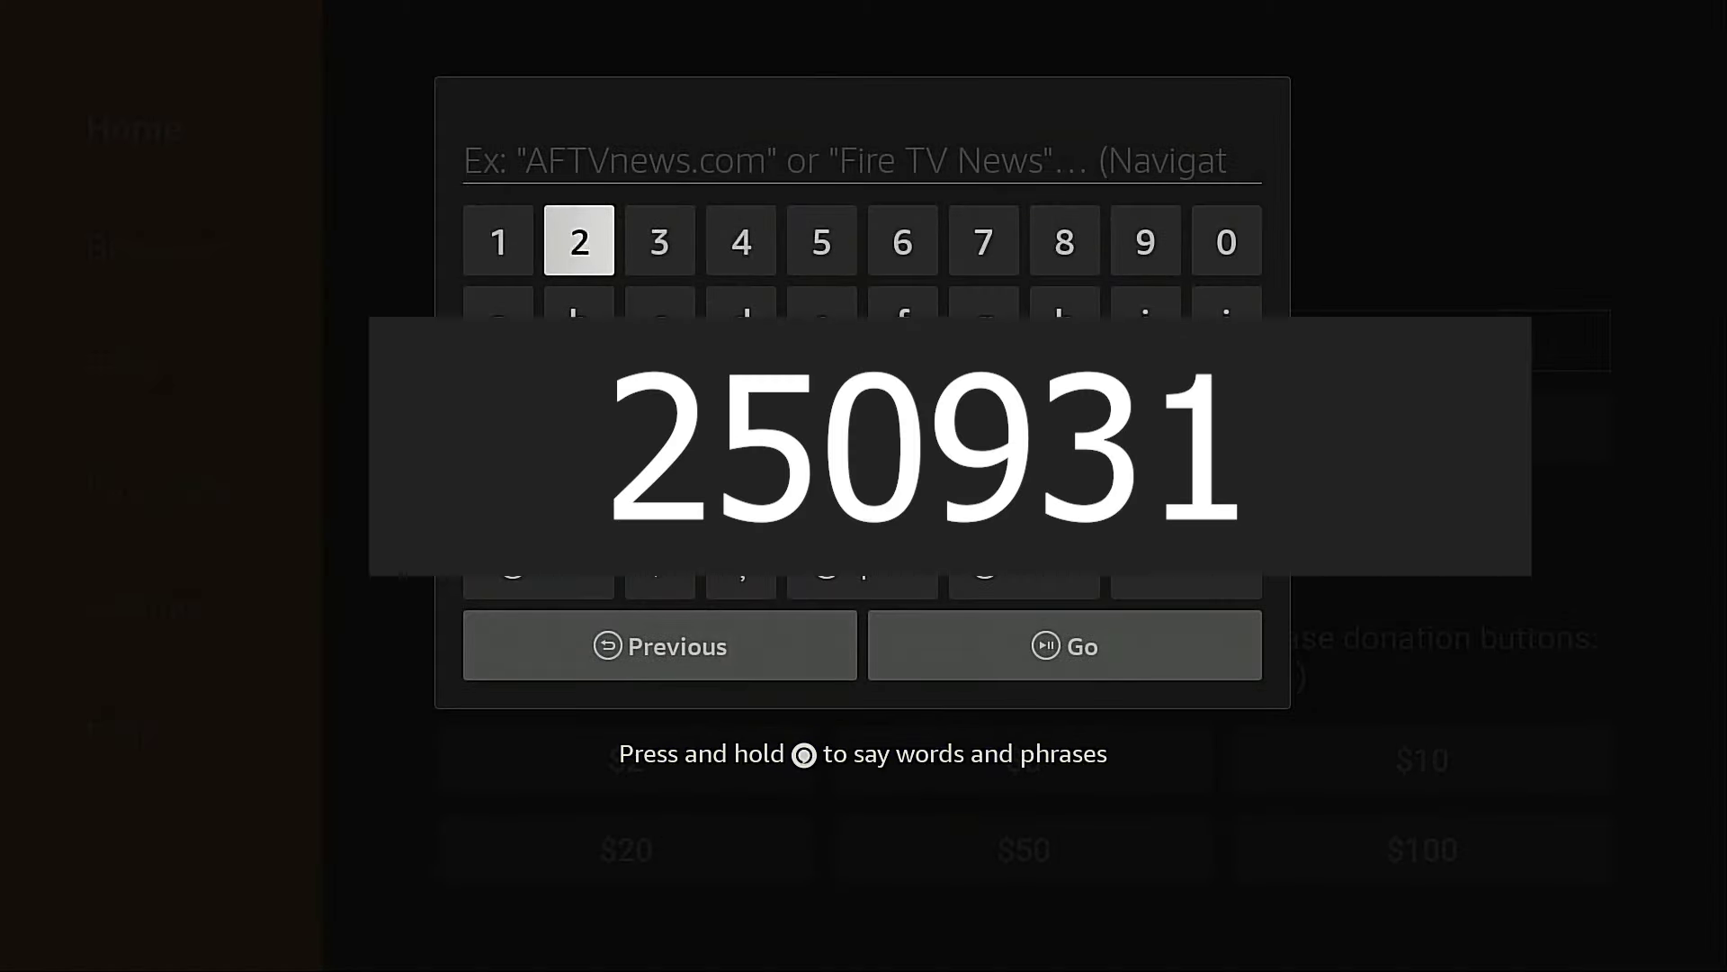
key(Return)
key(Right)
key(Right)
key(Right)
key(Return)
key(Right)
key(Right)
key(Right)
key(Right)
key(Right)
key(Return)
key(Left)
key(Return)
key(Right)
key(Right)
key(Right)
key(Right)
key(Return)
key(Left)
key(Left)
key(Return)
key(Down)
key(Down)
key(Down)
key(Down)
key(Down)
key(Right)
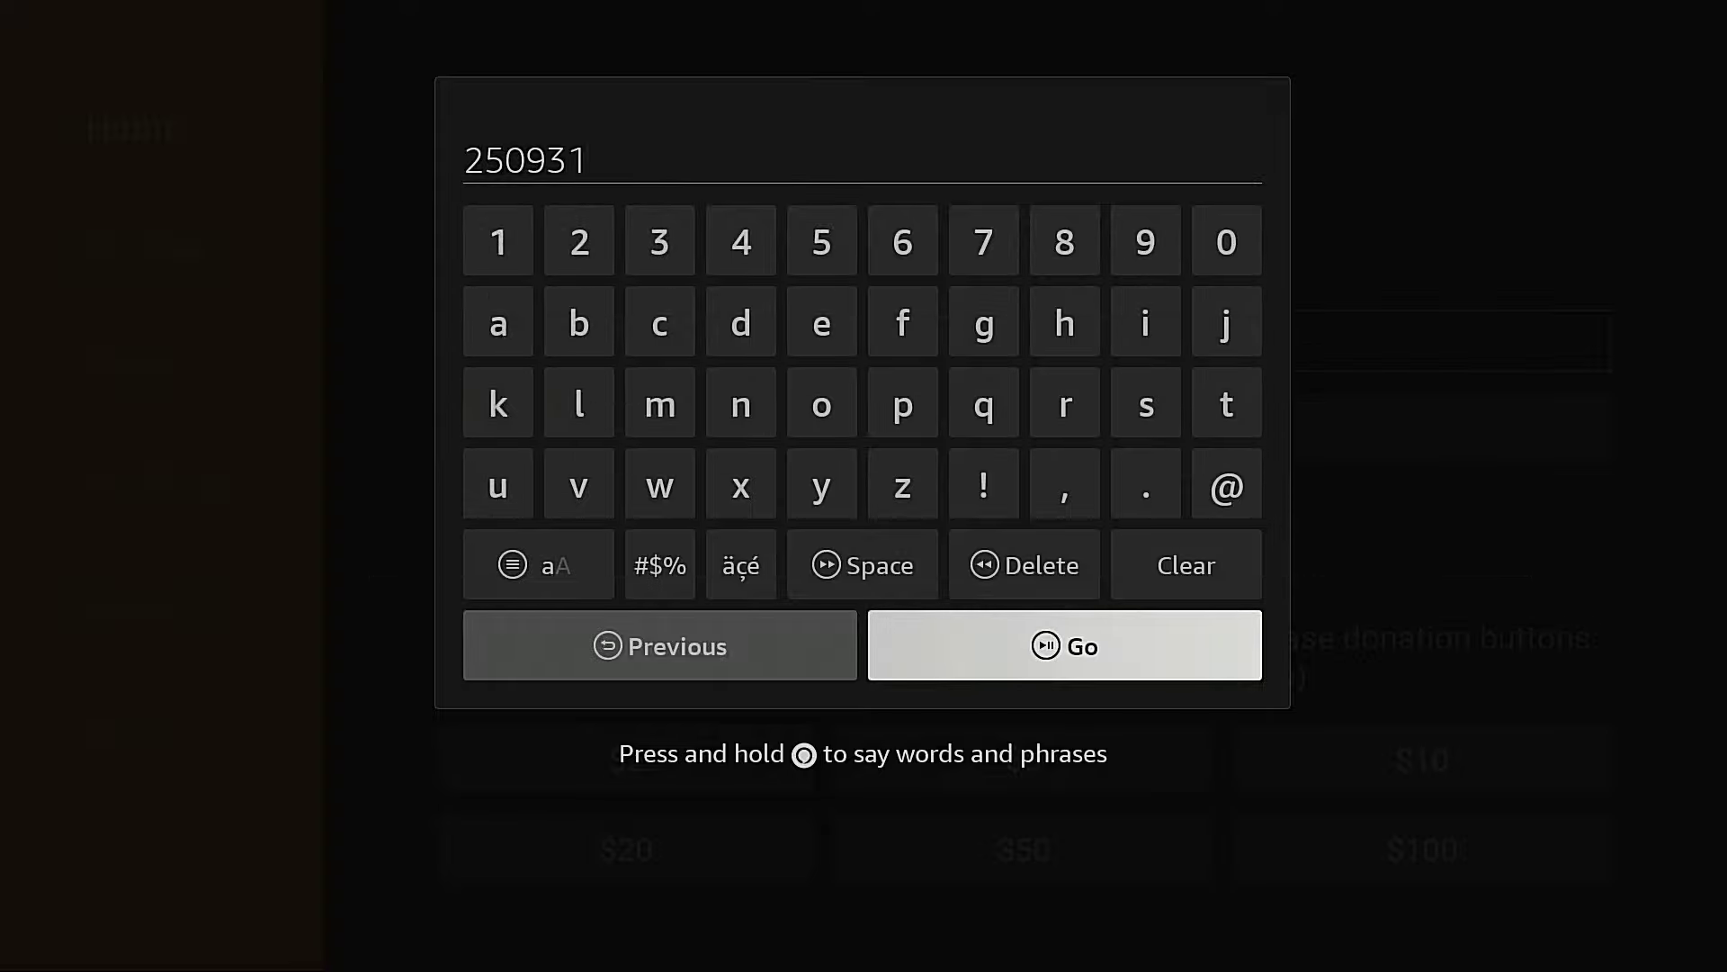
key(Return)
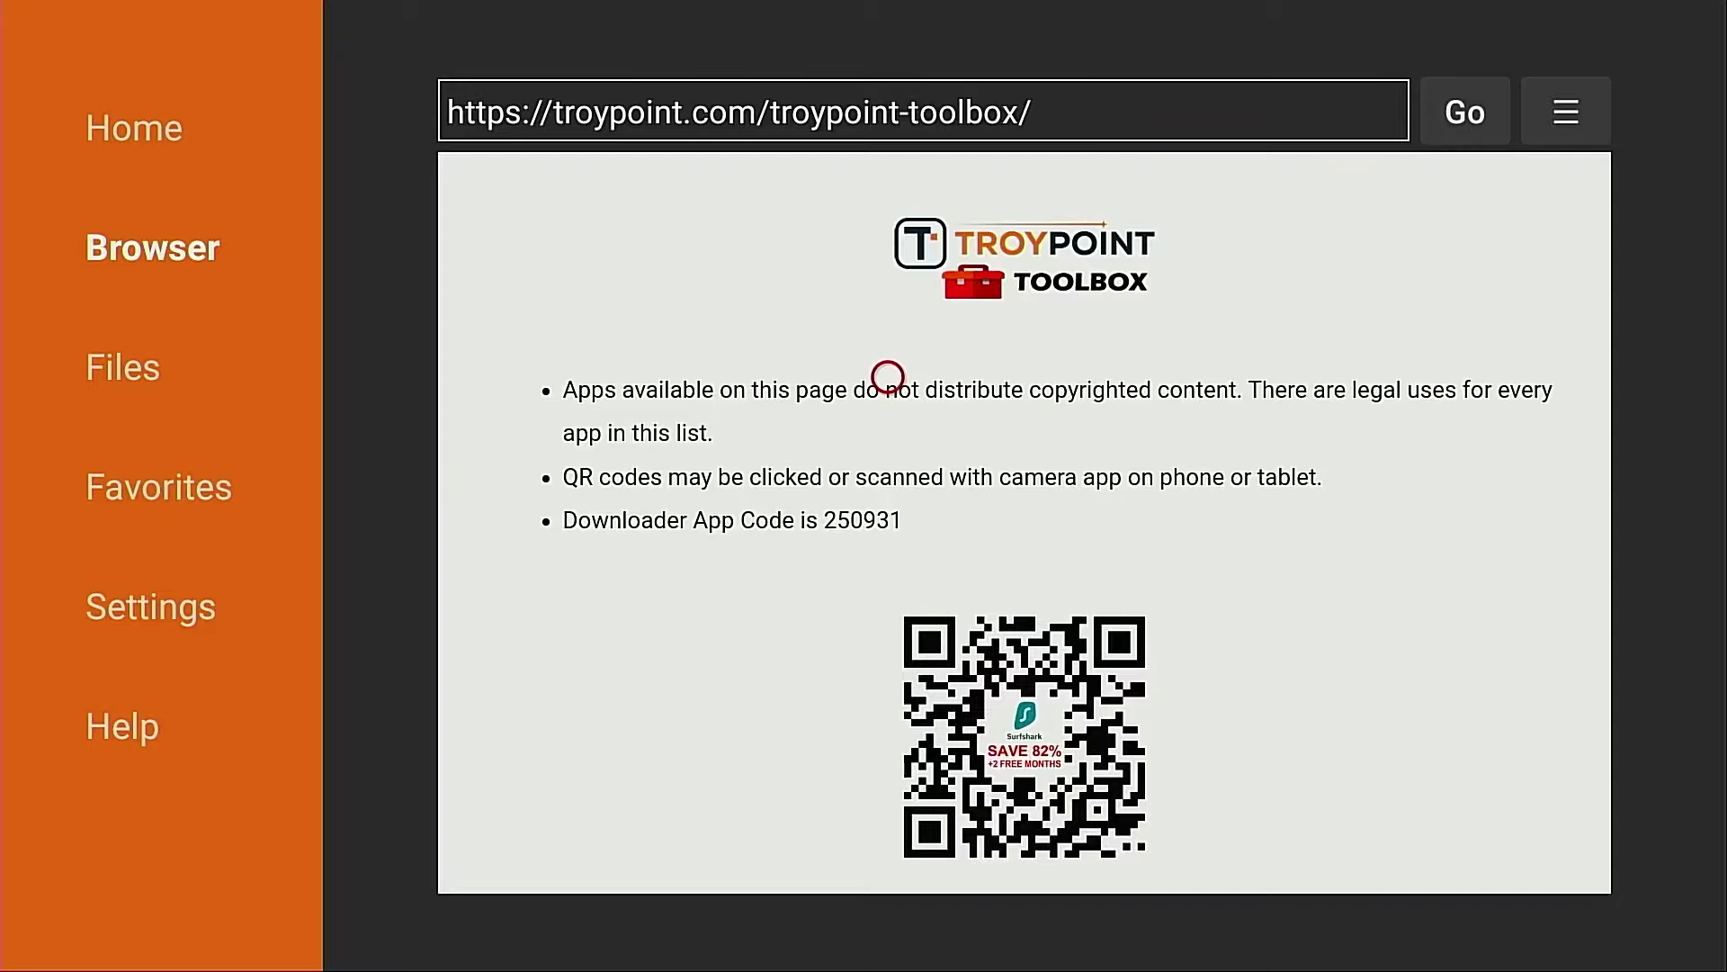
Step: Save the current page to Downloader's favorites under the name TROYPOINT Toolbox
key(Menu)
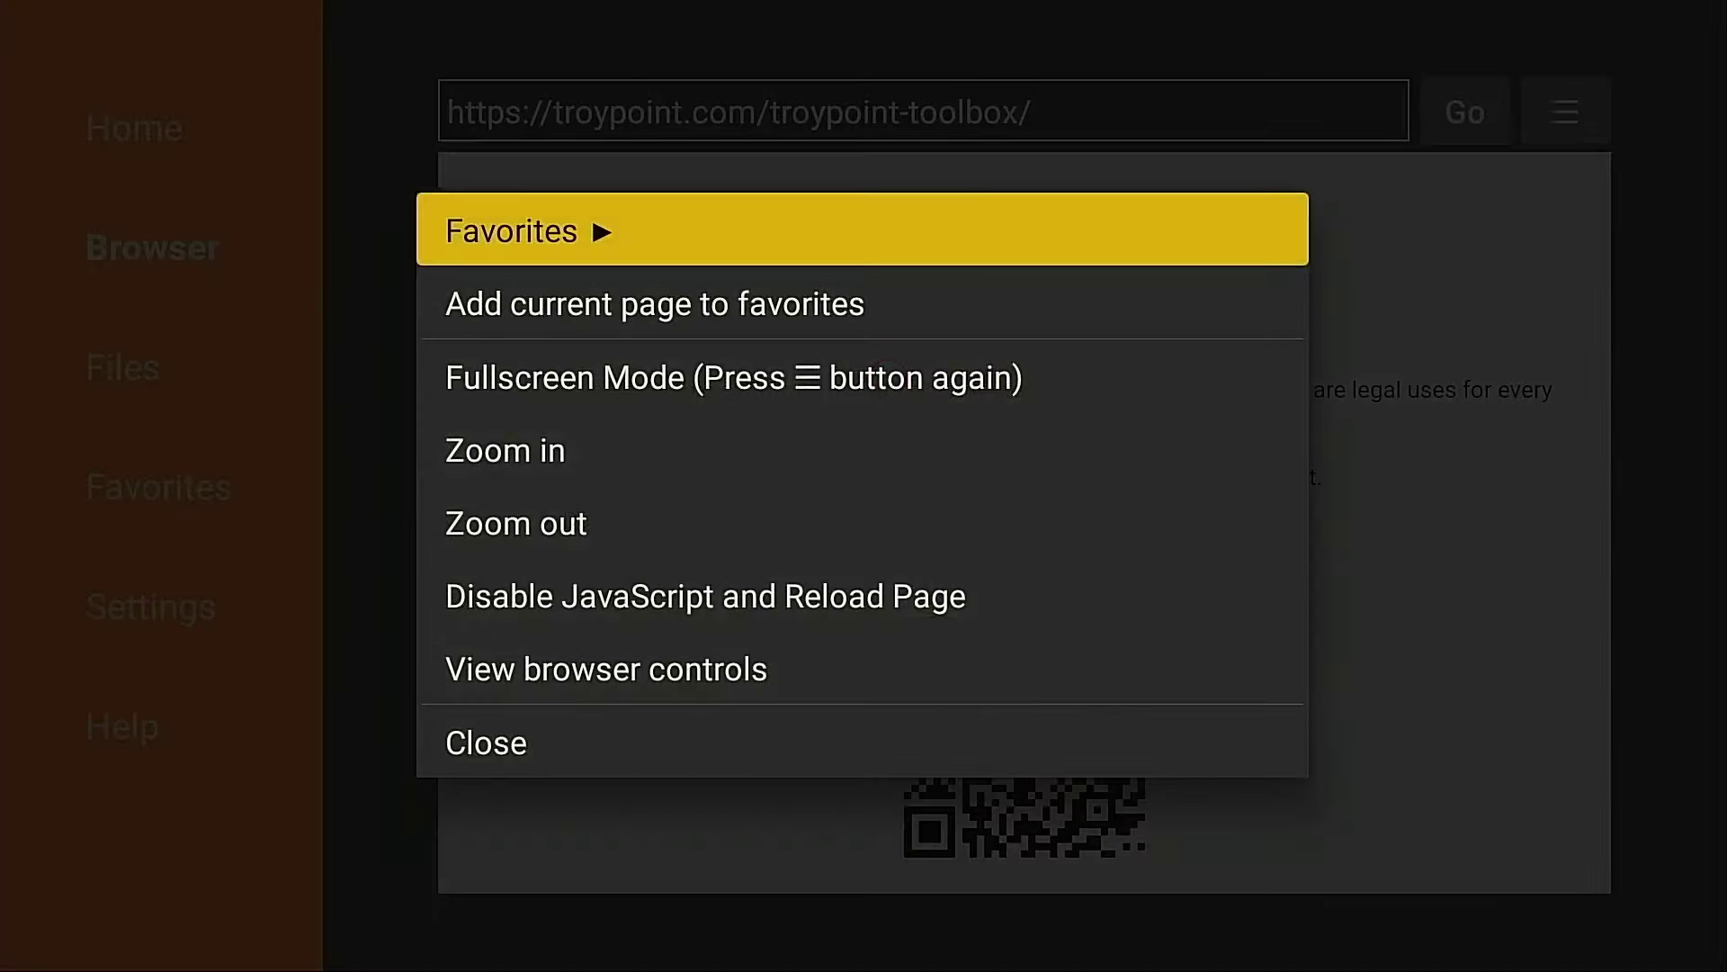
key(Down)
key(Return)
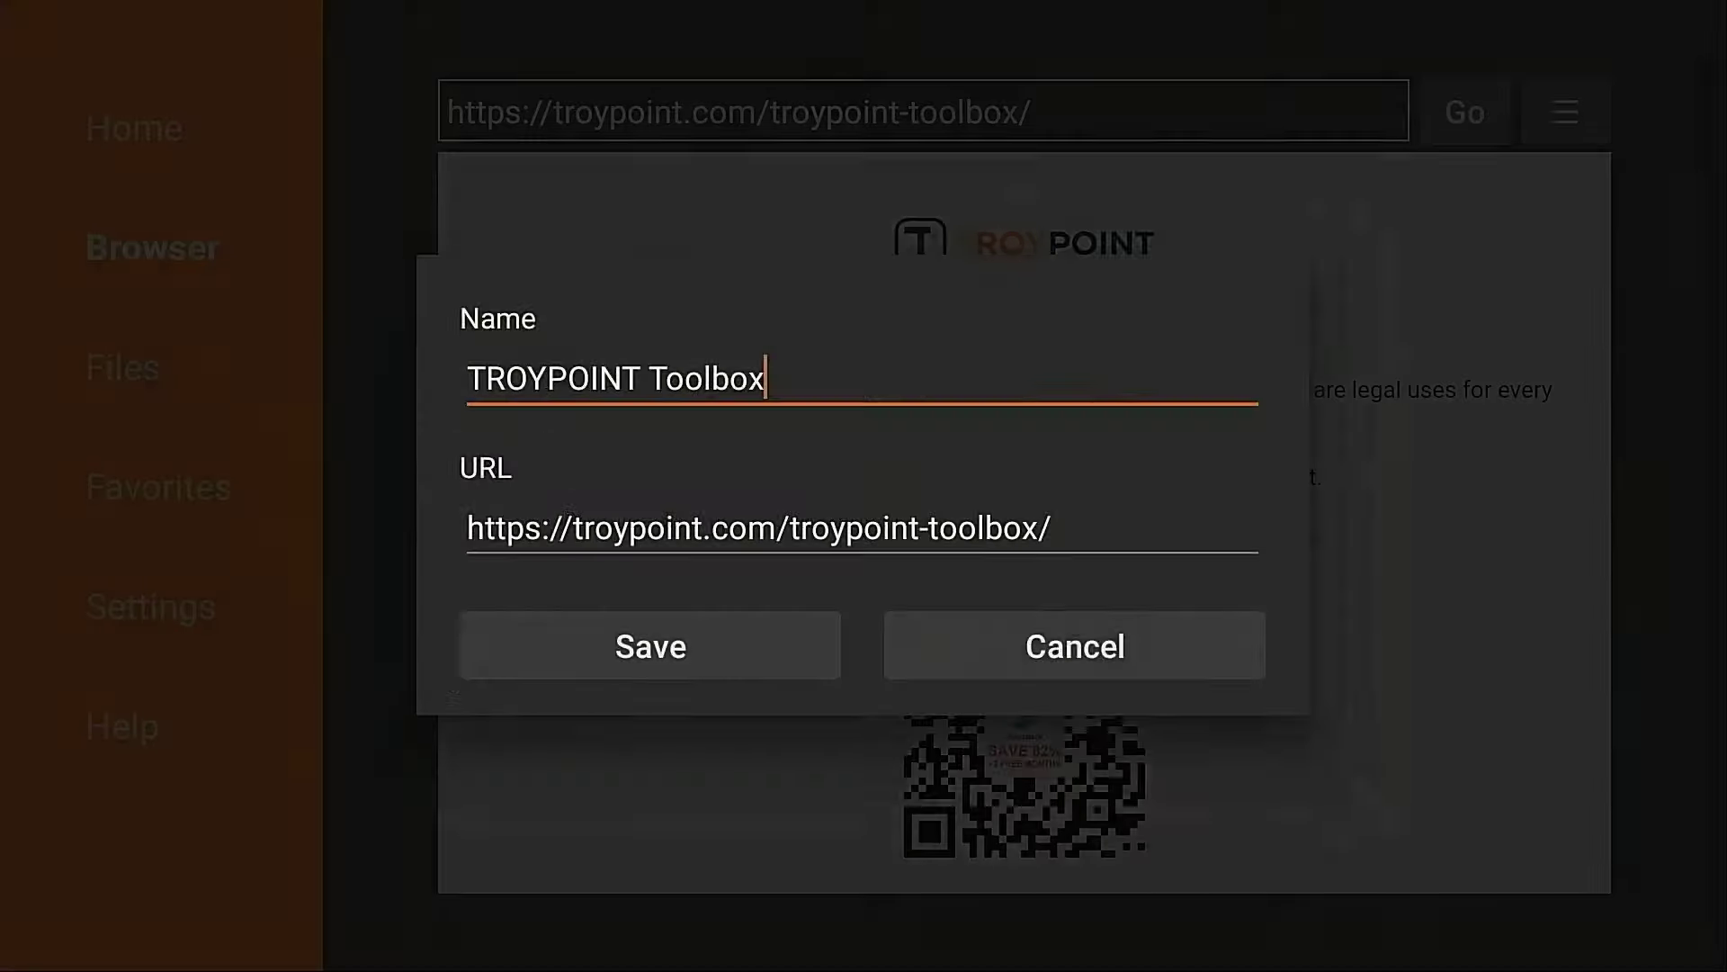
key(Down)
key(Down)
key(Left)
key(Return)
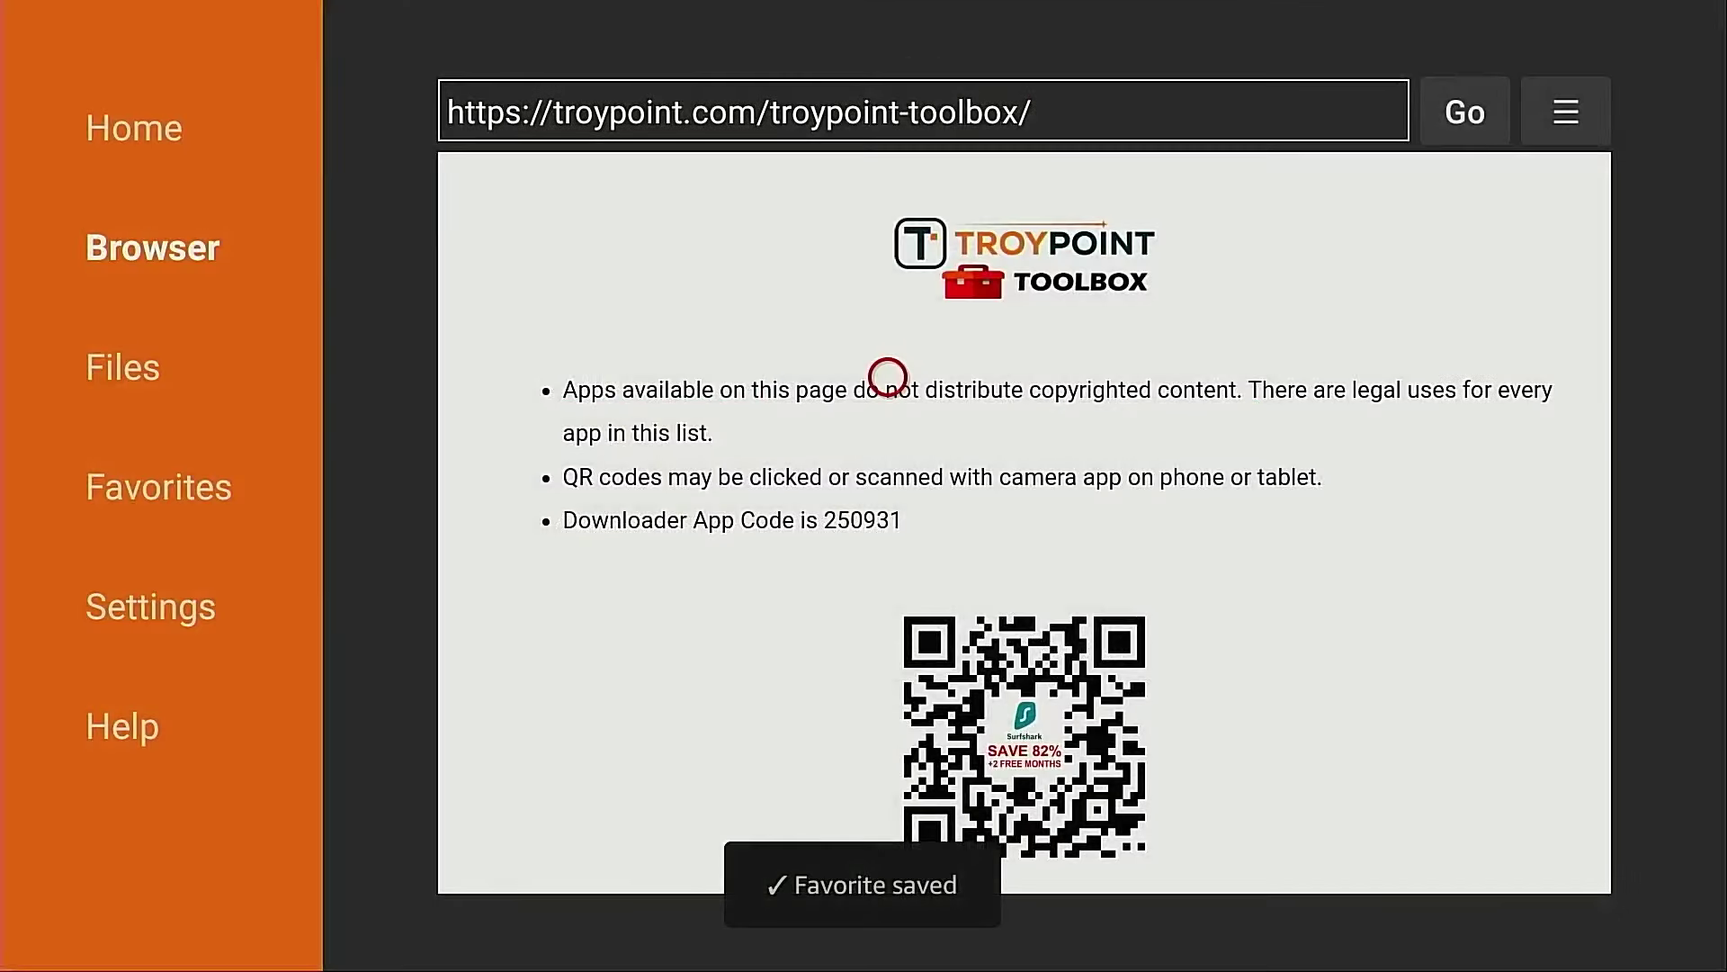
Step: Open Downloader's Favorites and load the saved TROYPOINT Toolbox page
key(Left)
key(Left)
key(Left)
key(Left)
key(Left)
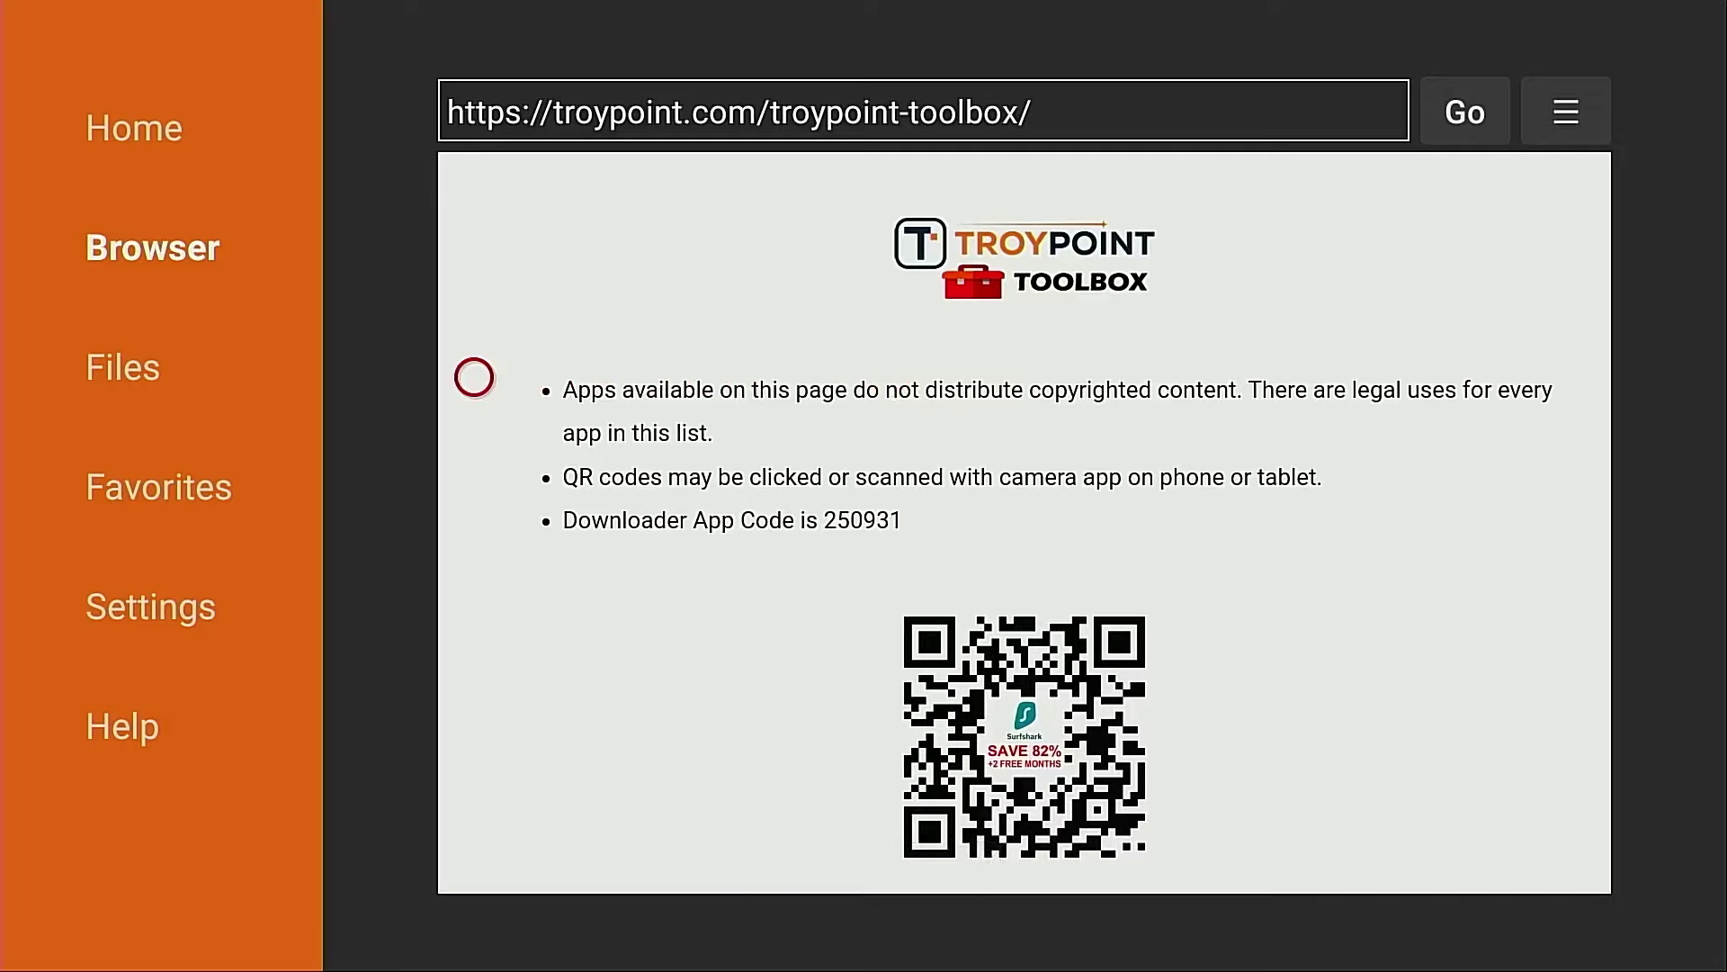
key(Up)
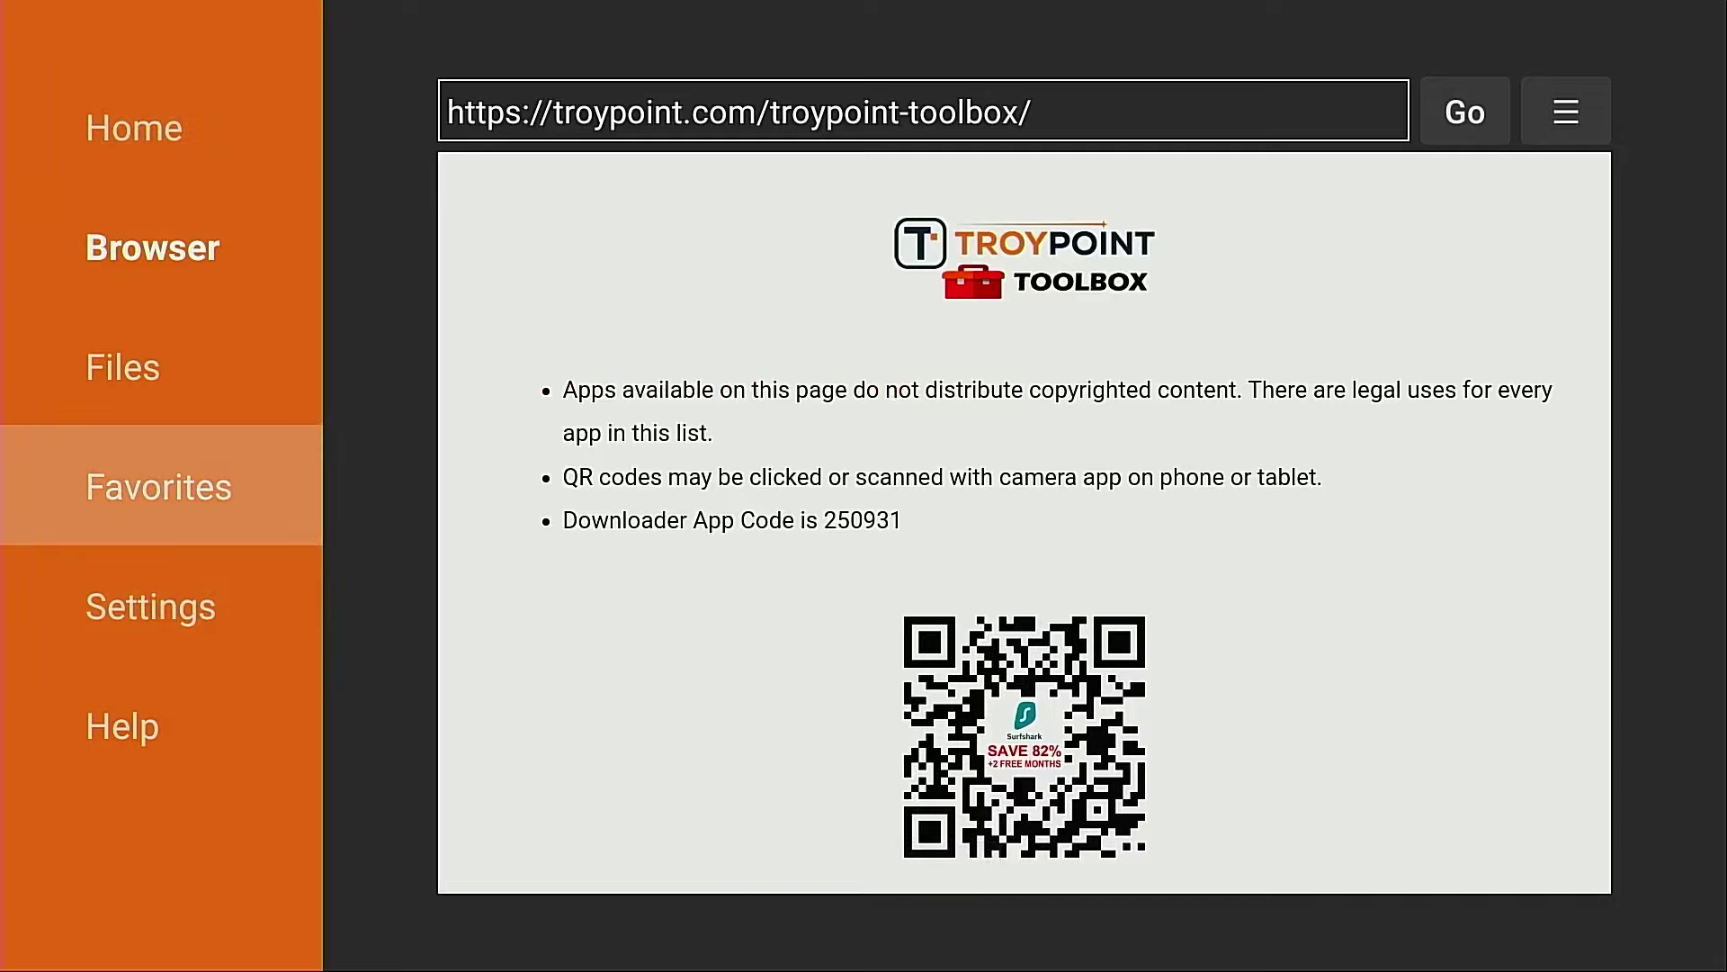
key(Return)
key(Right)
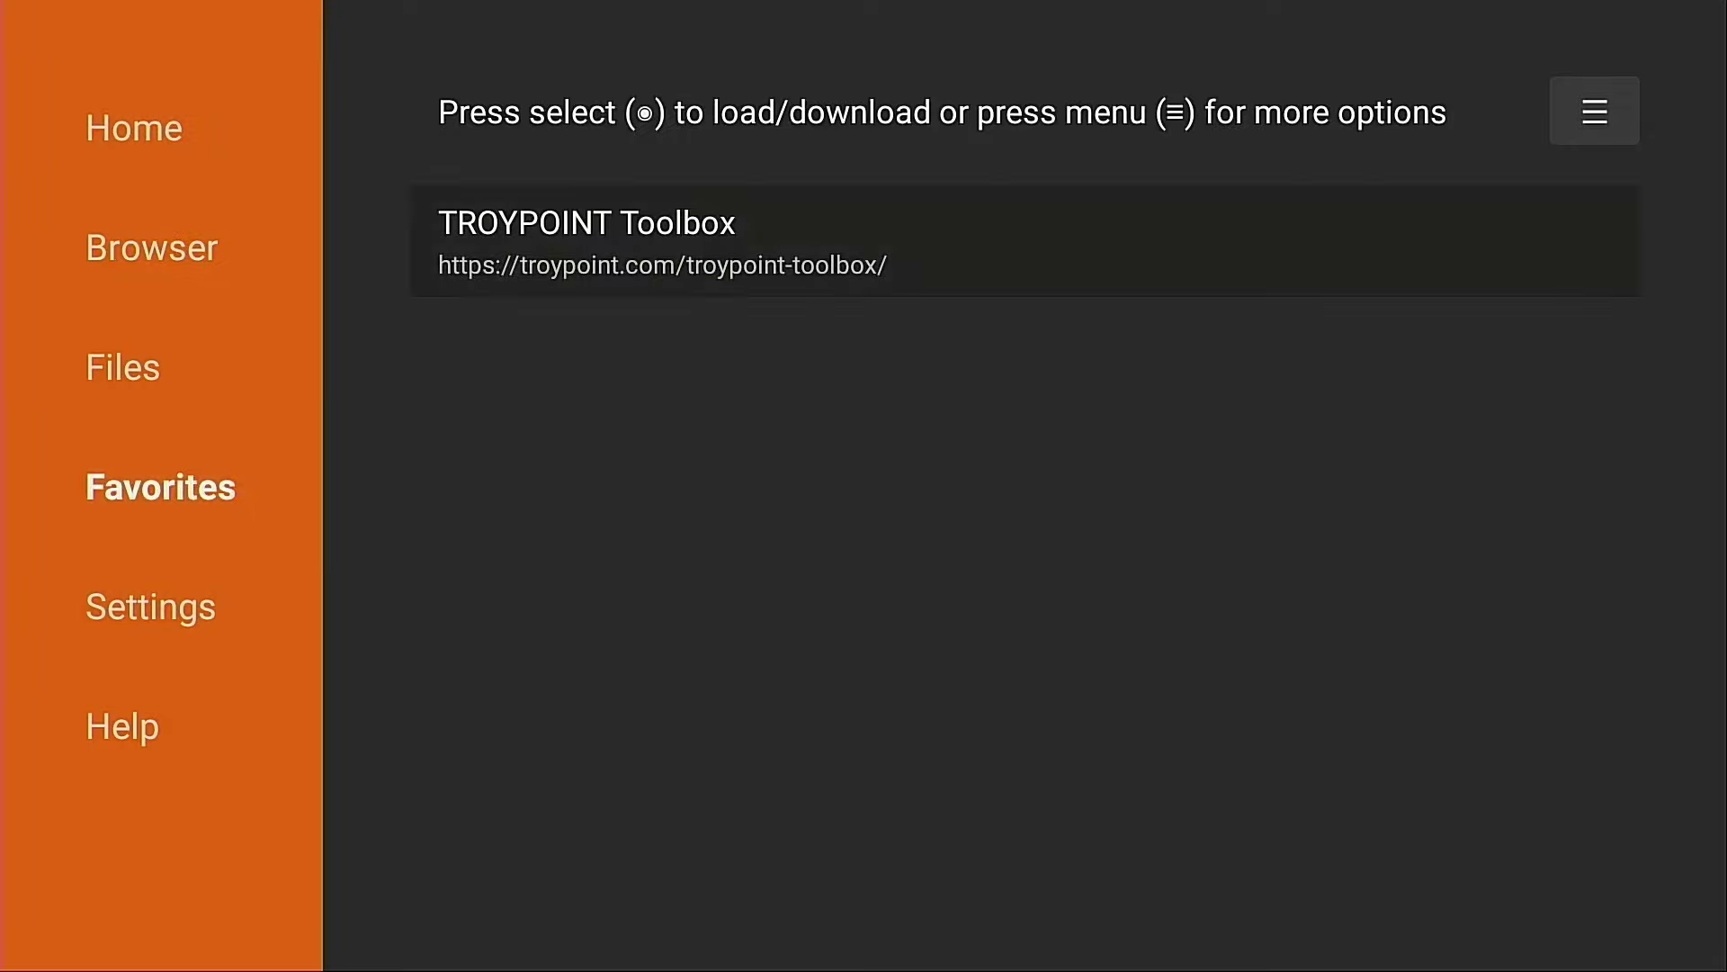
key(Return)
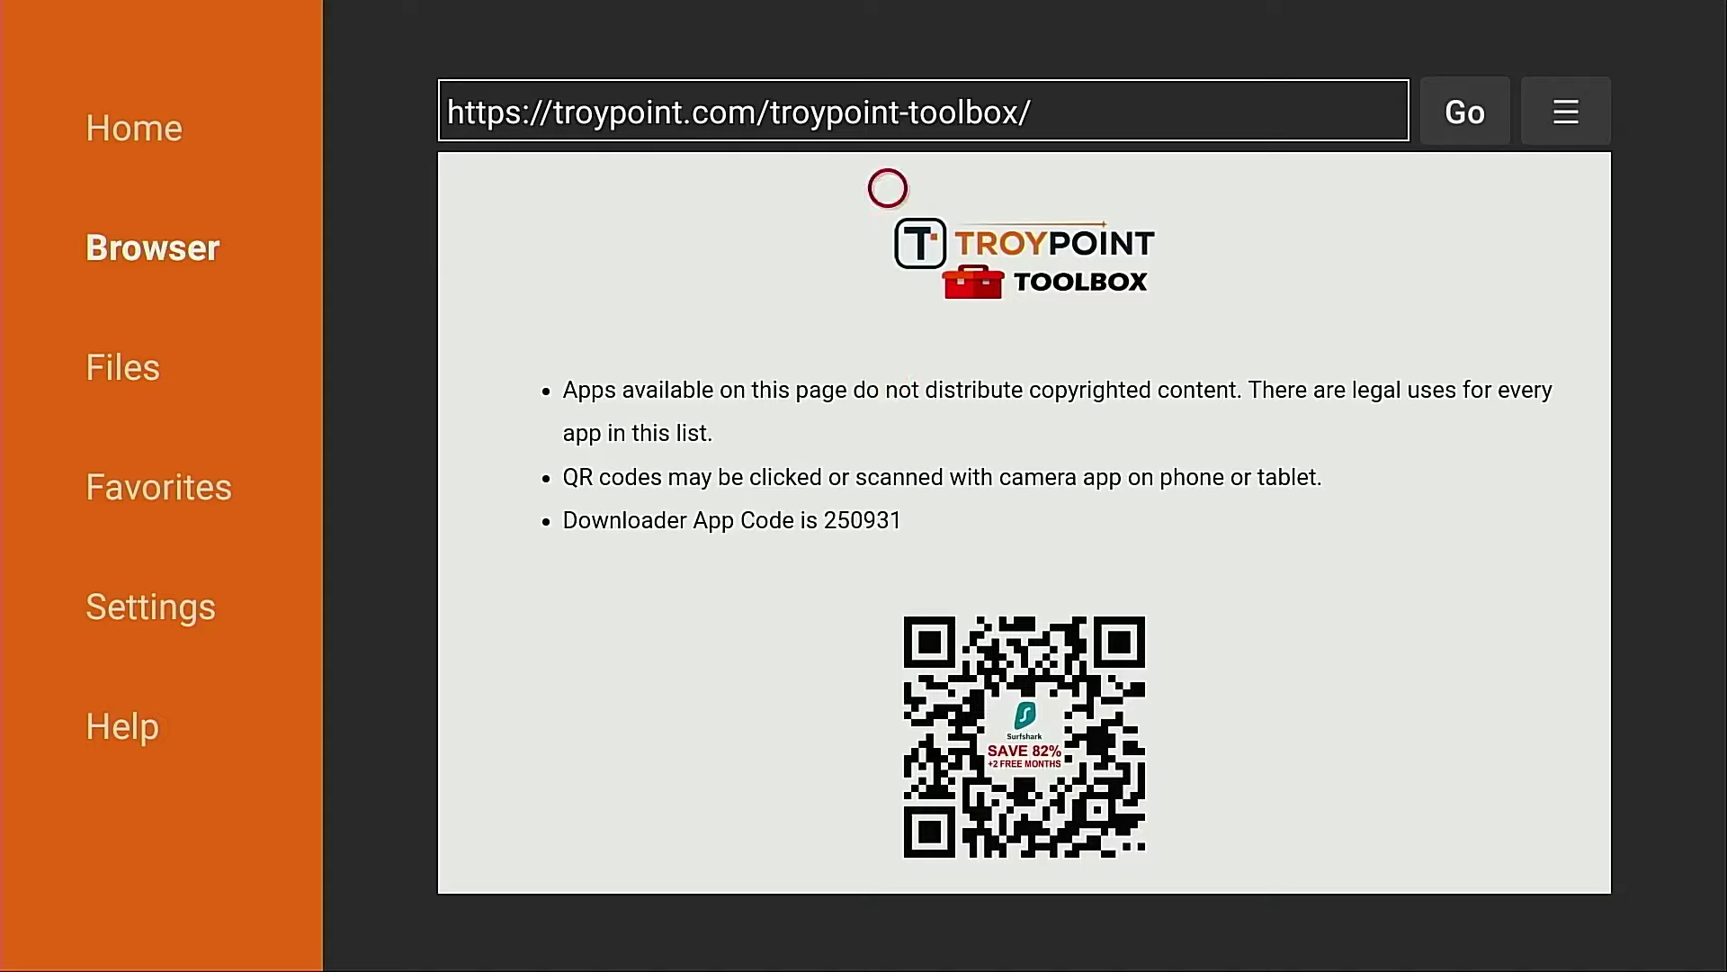
Step: Download TiviMate 4.7.0 from the IPTV Players section of the page and install it without opening it
scroll(882, 698, down, 5)
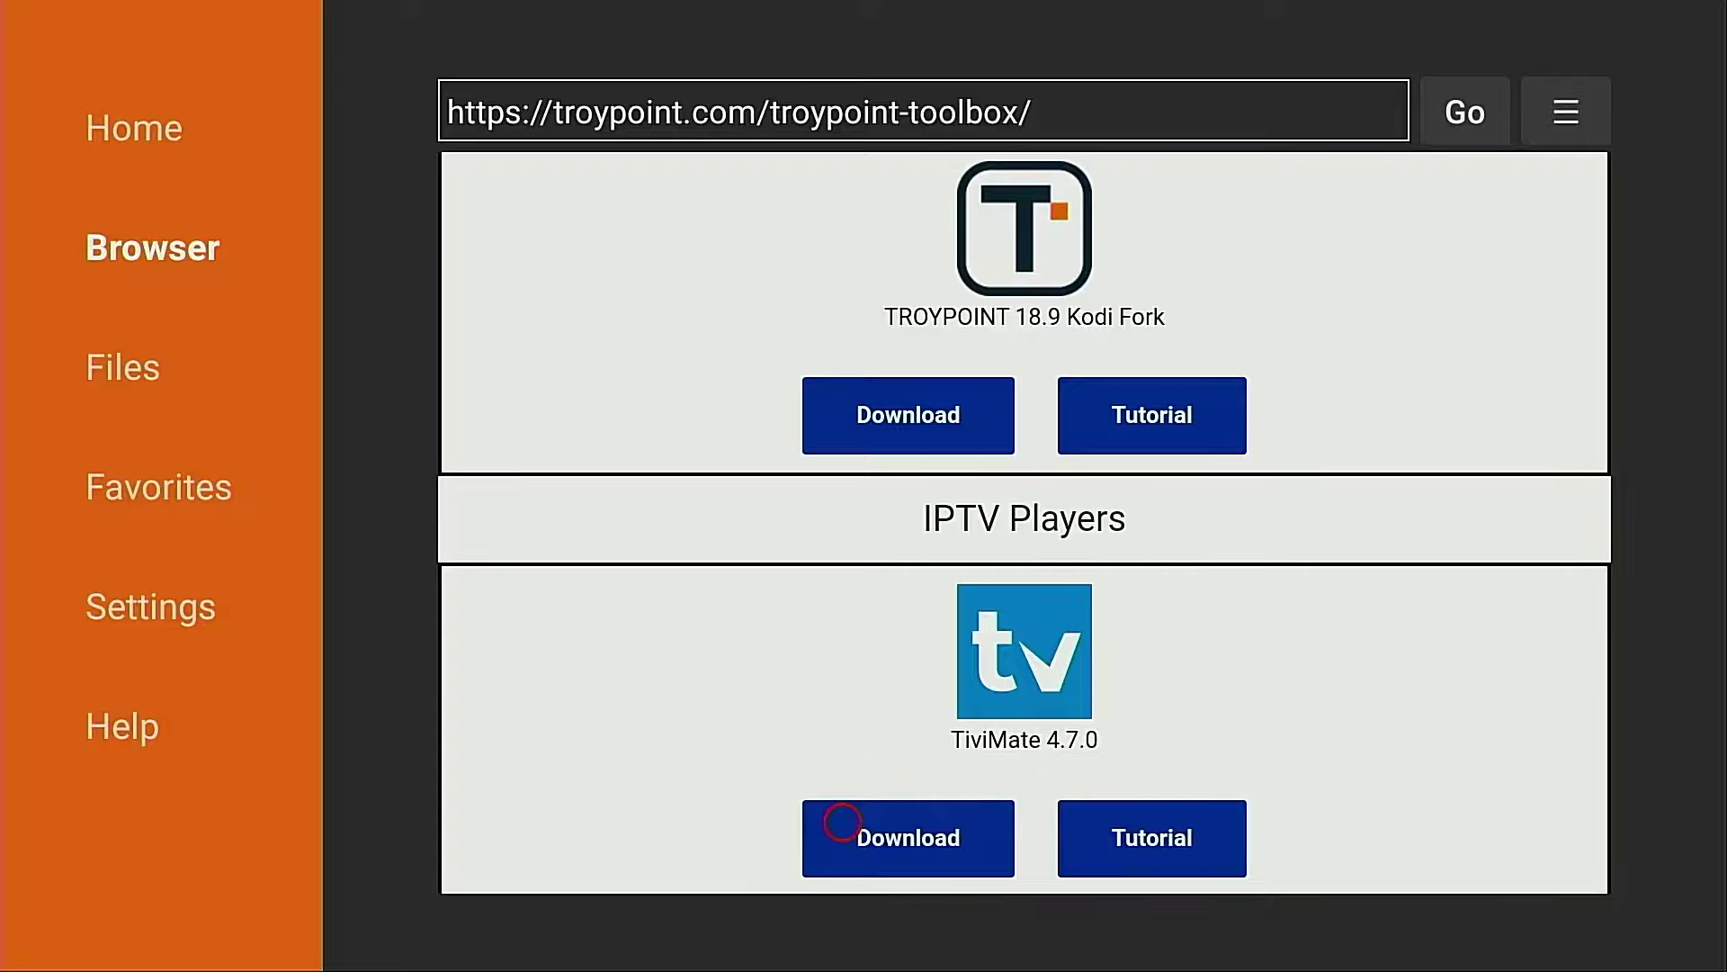
click(843, 821)
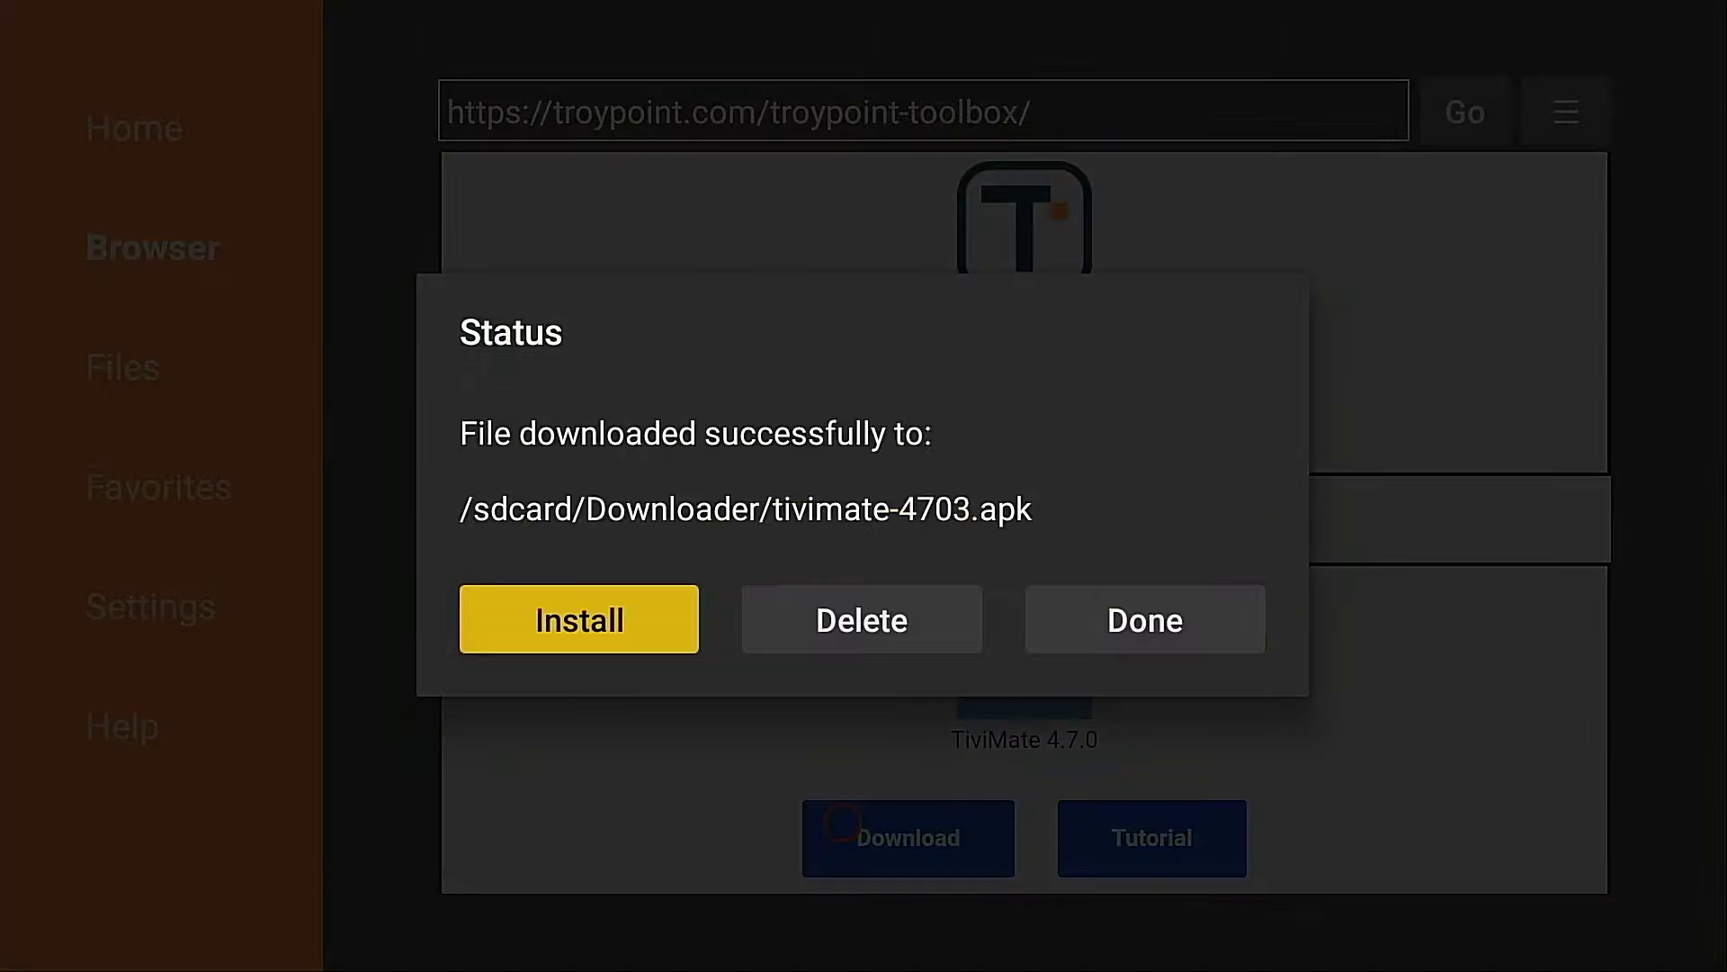
key(Return)
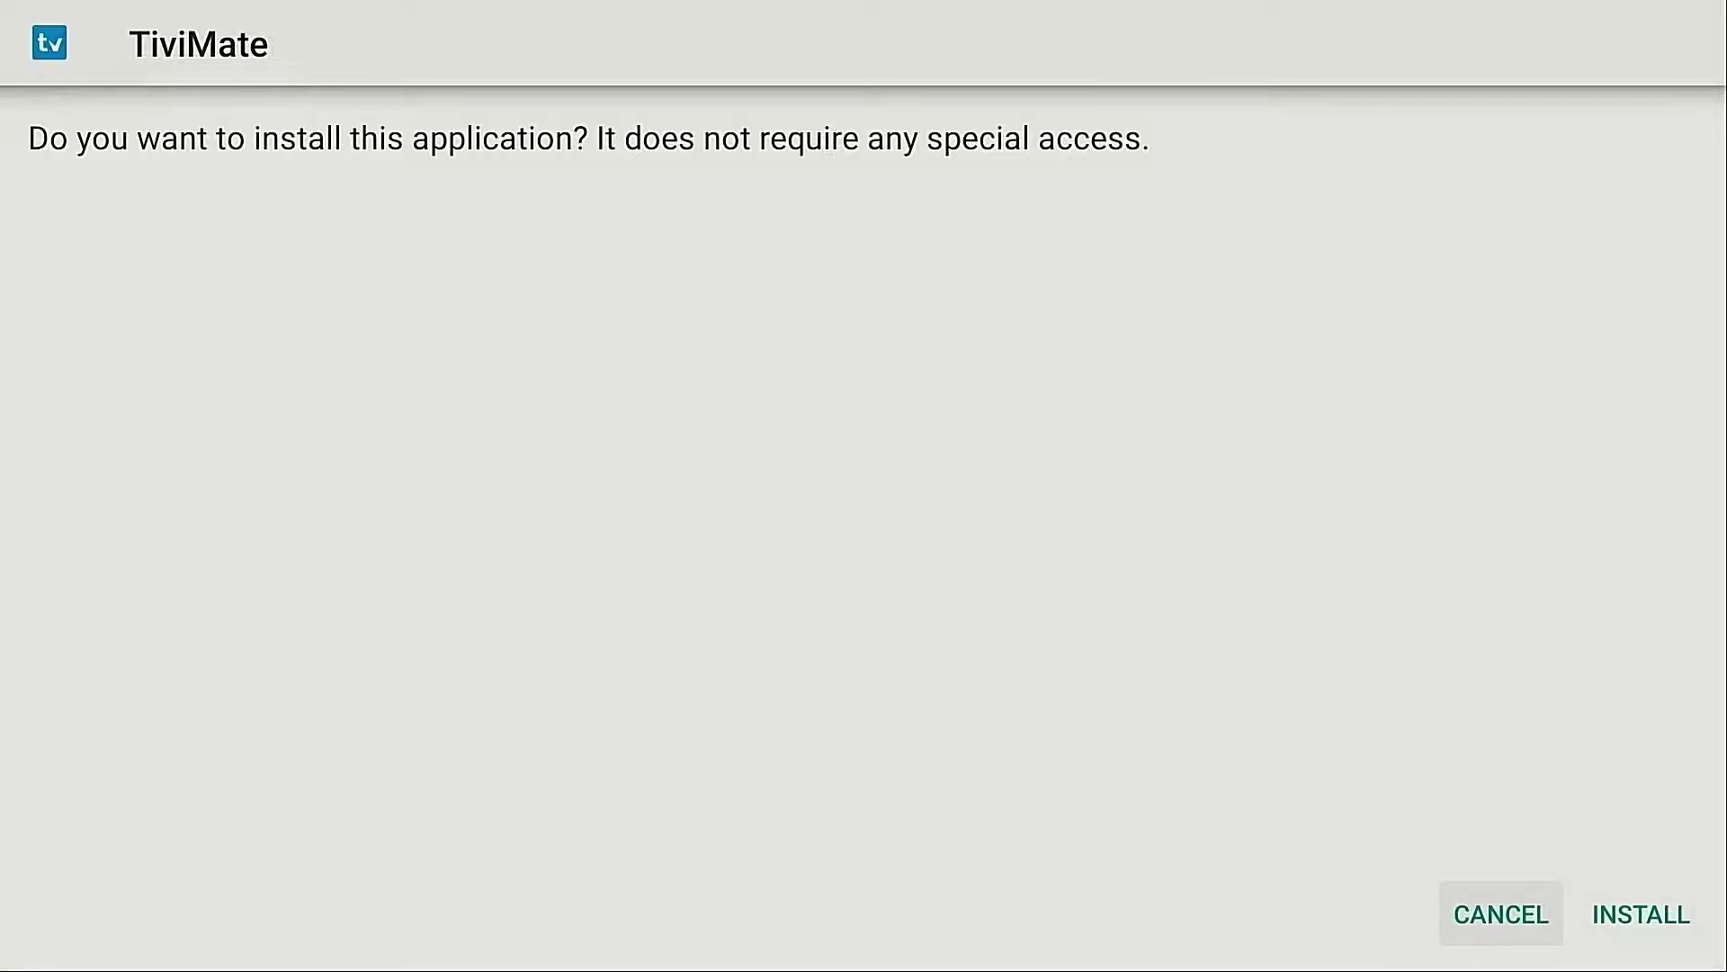
key(Right)
key(Return)
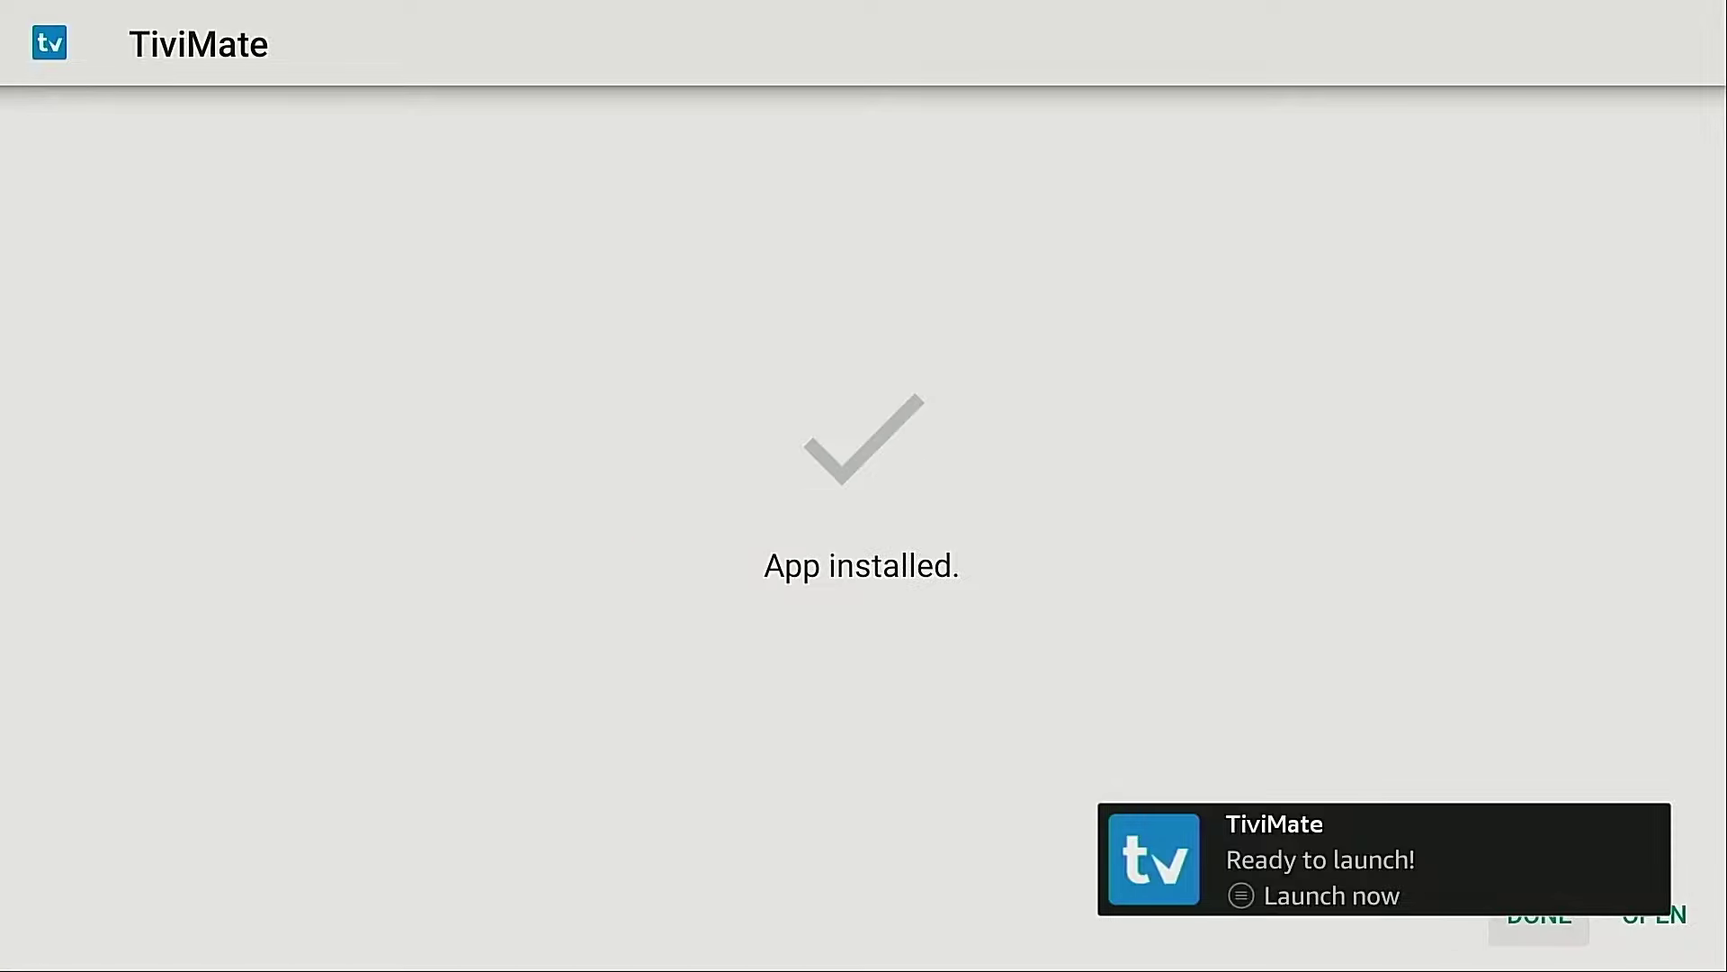
key(Return)
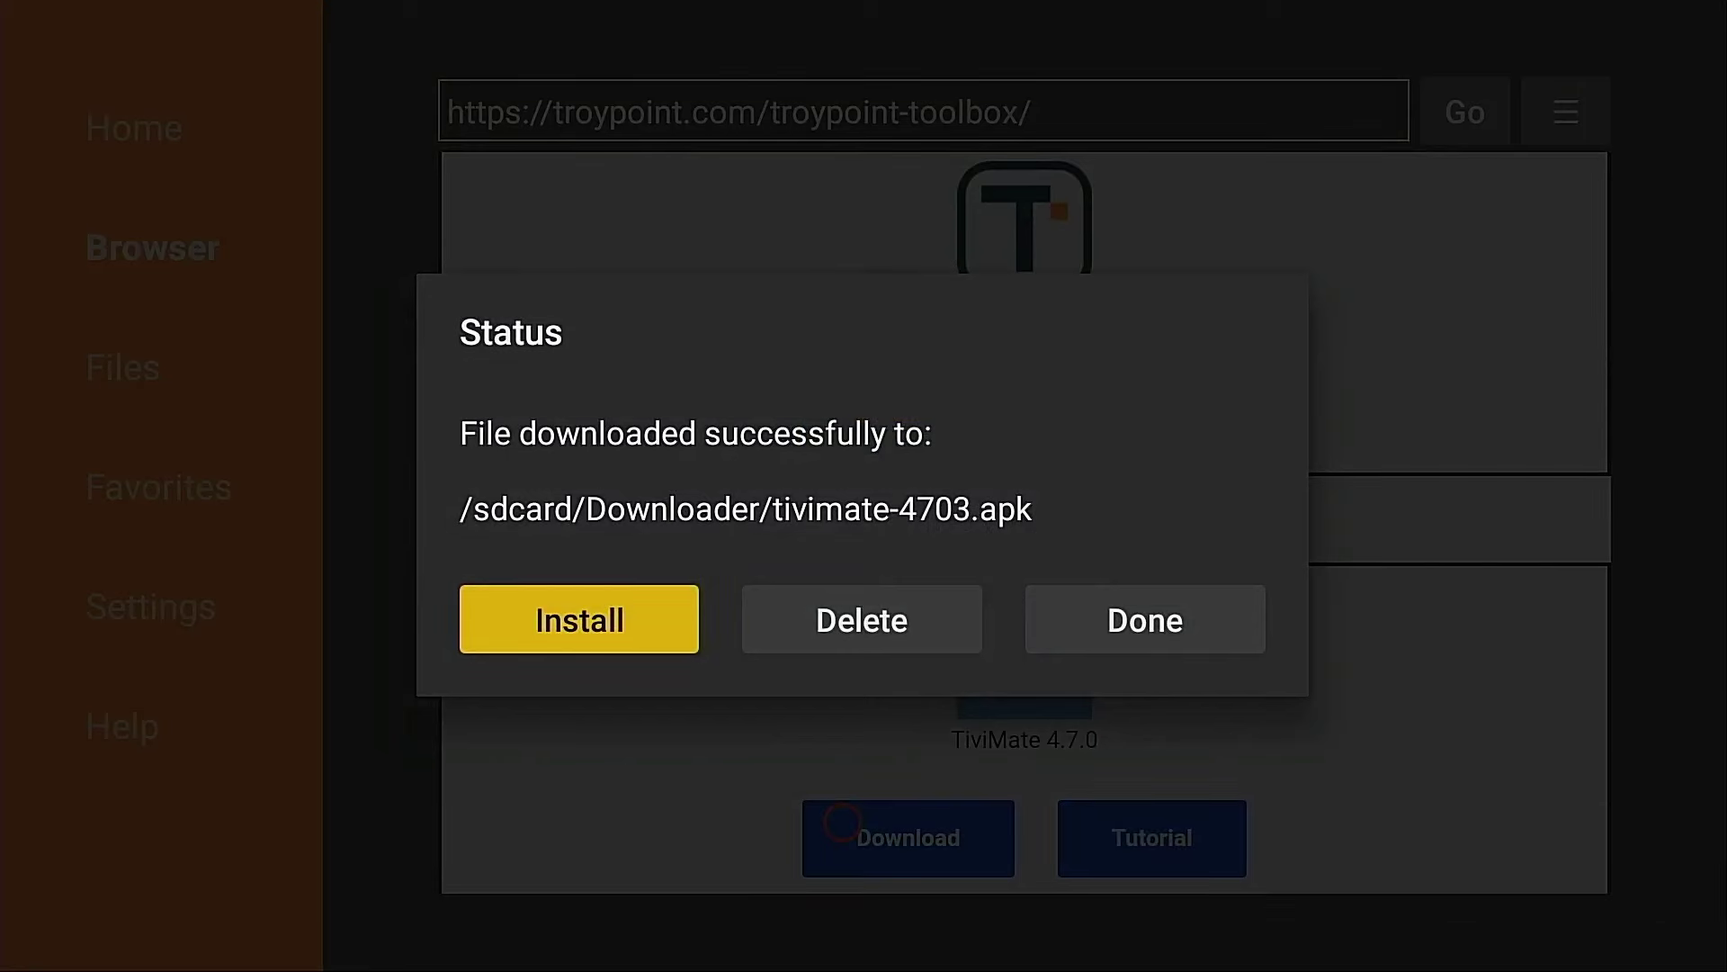
Step: Delete the downloaded installer file tivimate-4703.apk and confirm the deletion
key(Right)
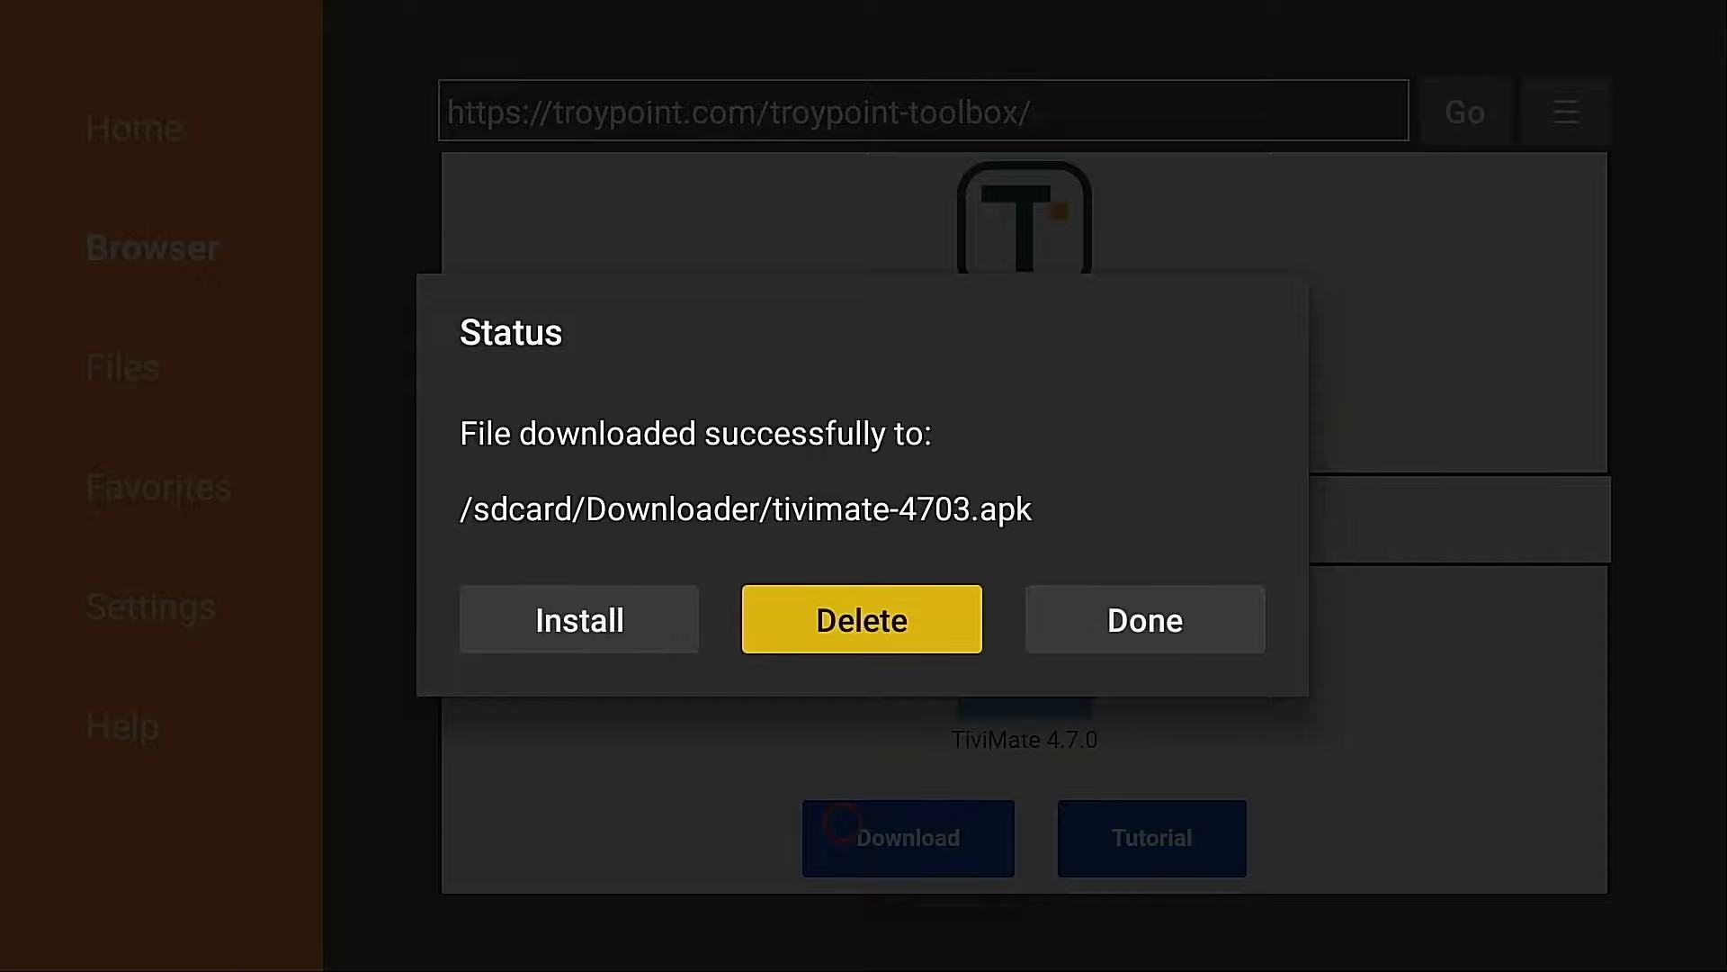
key(Return)
key(Left)
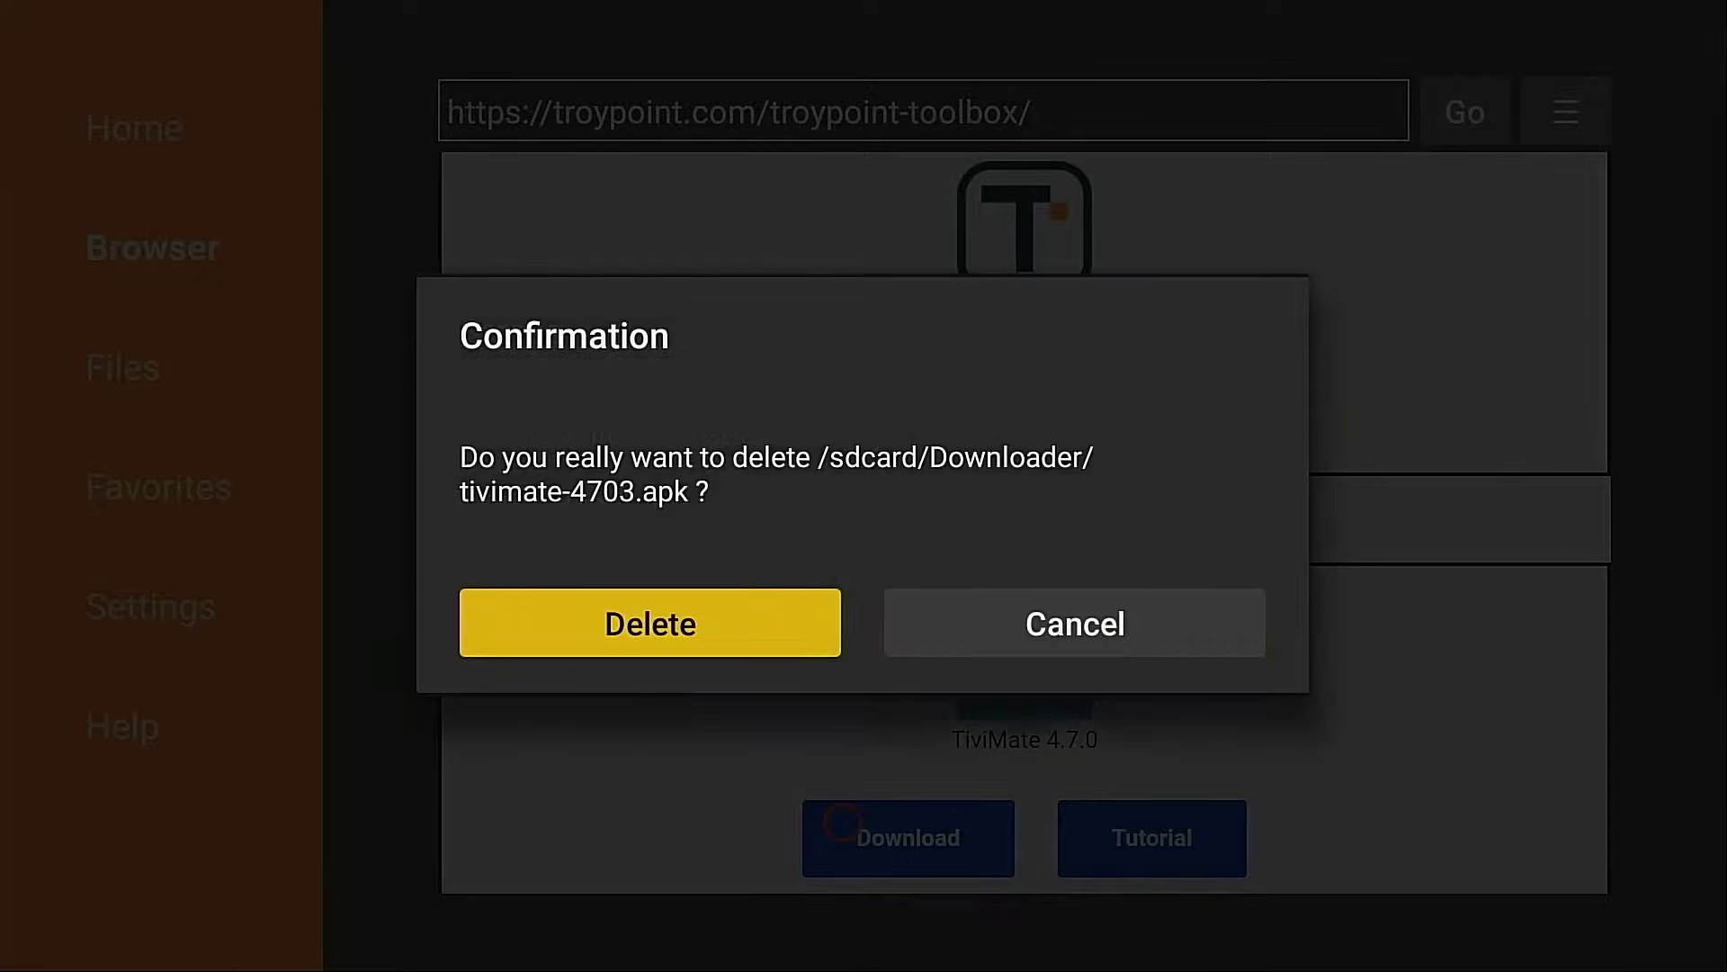
key(Return)
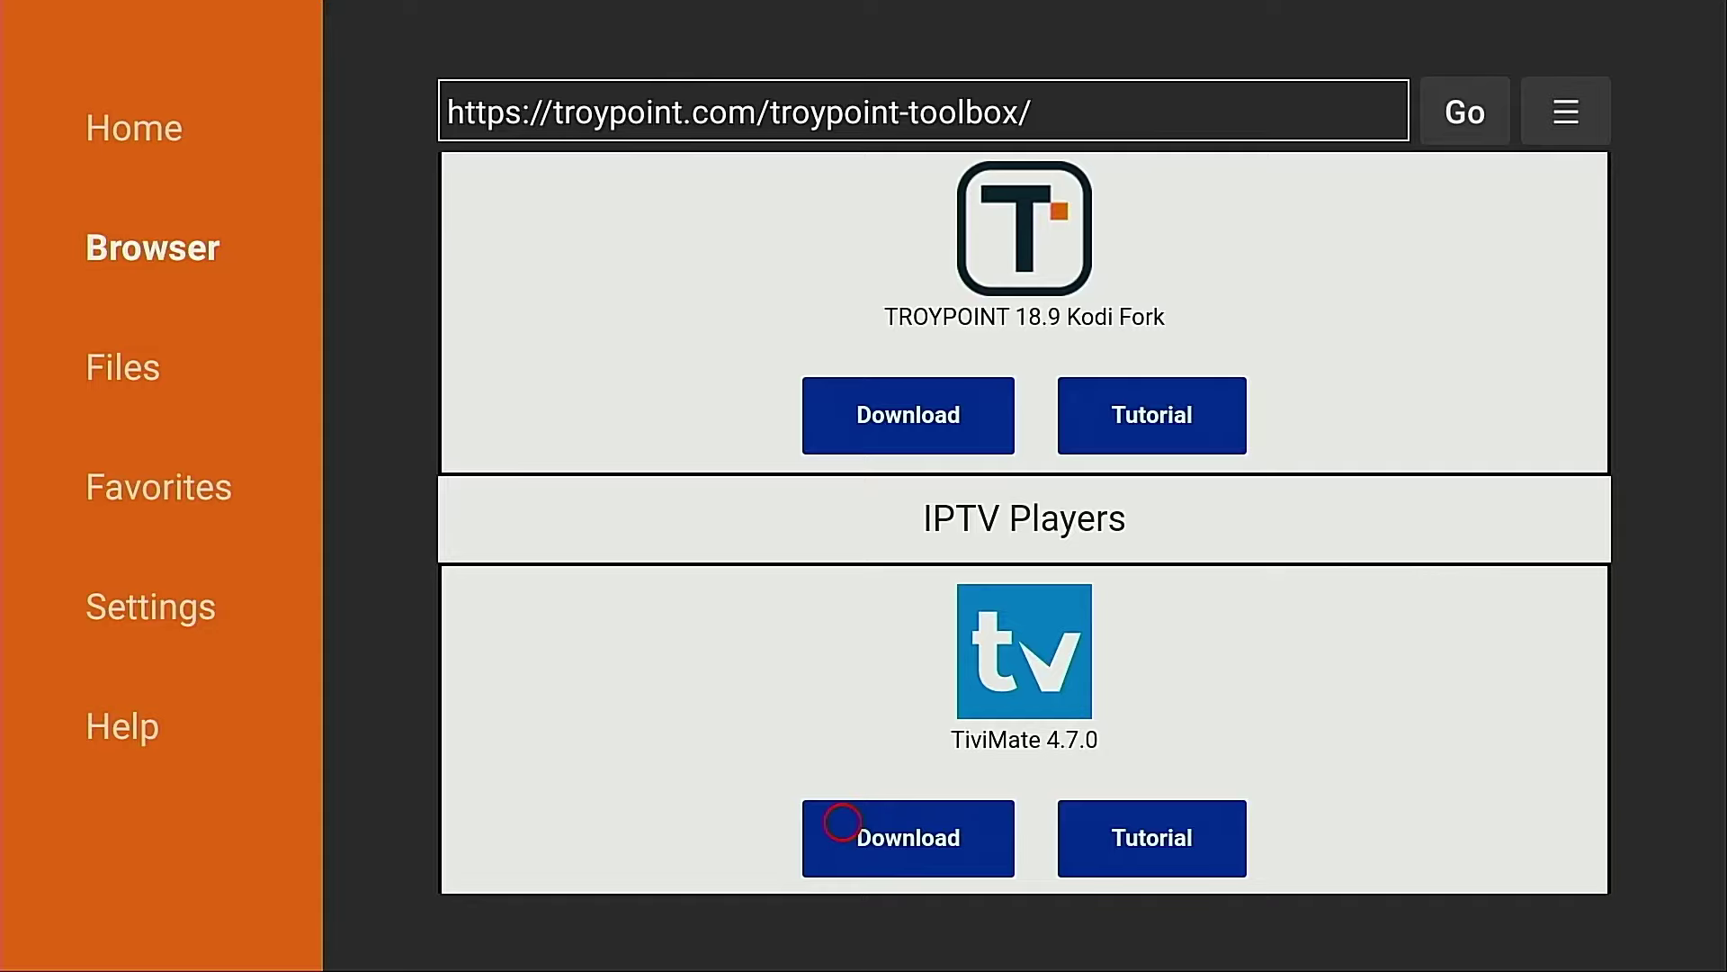
Step: Leave Downloader for the Fire TV home screen and open the full Your Apps & Channels list
key(Home)
key(Right)
key(Right)
key(Right)
key(Right)
key(Right)
key(Right)
key(Right)
key(Right)
key(Right)
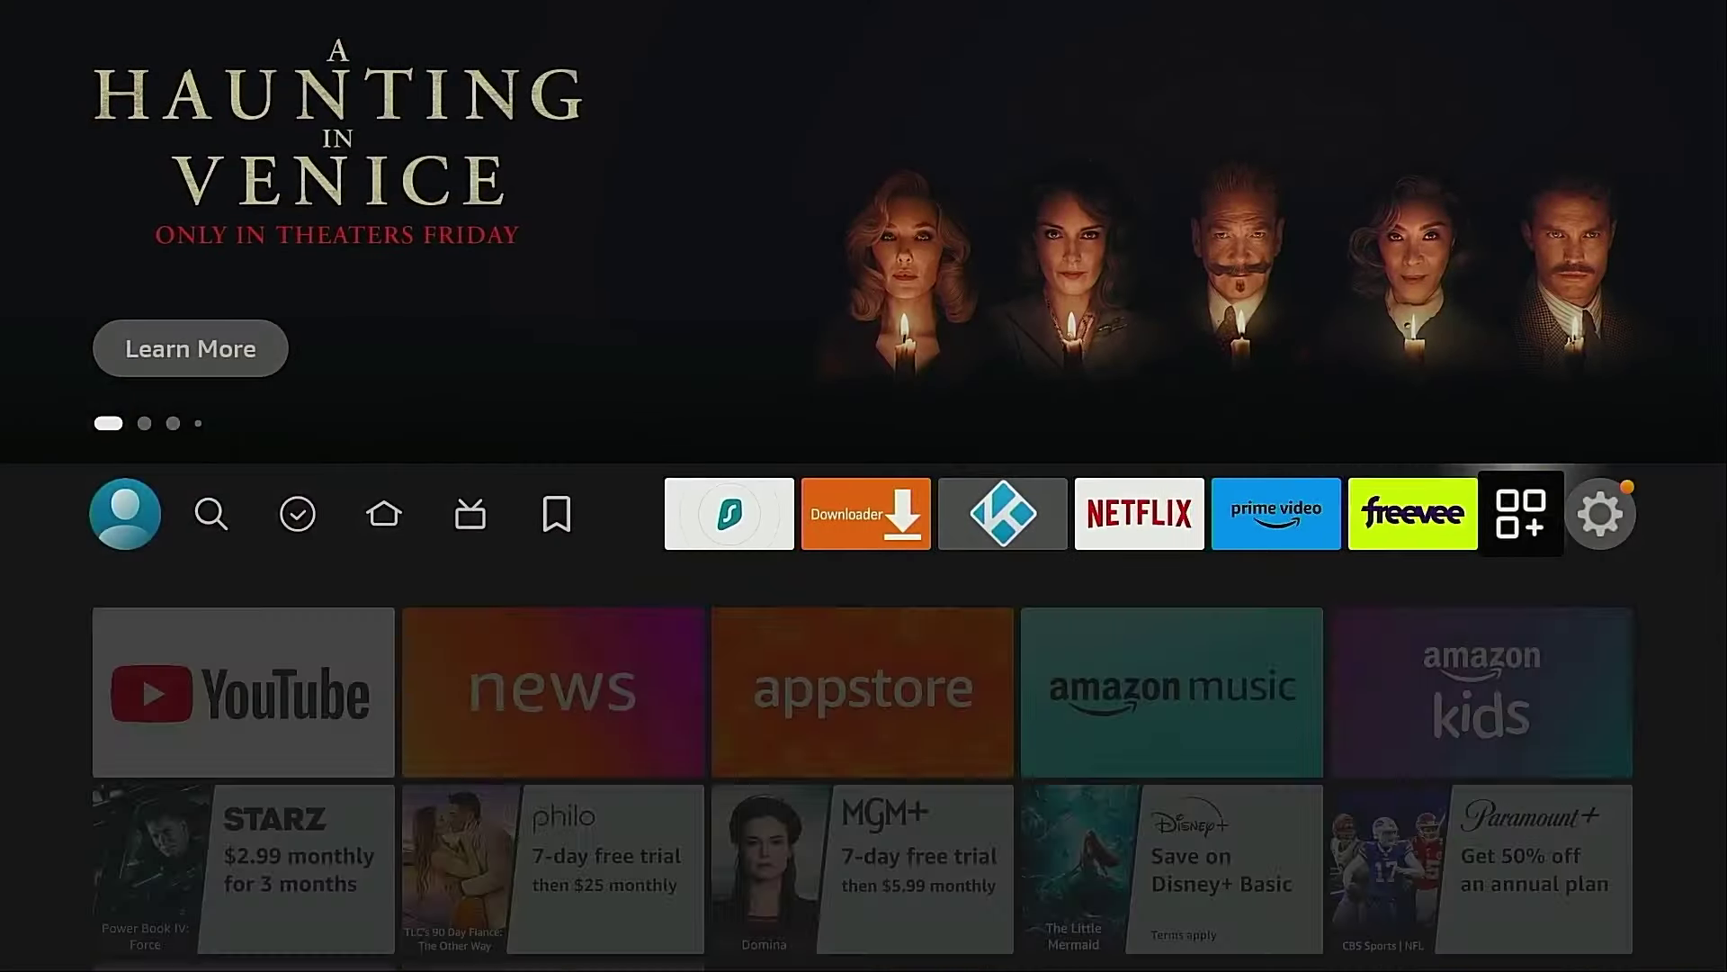
key(Return)
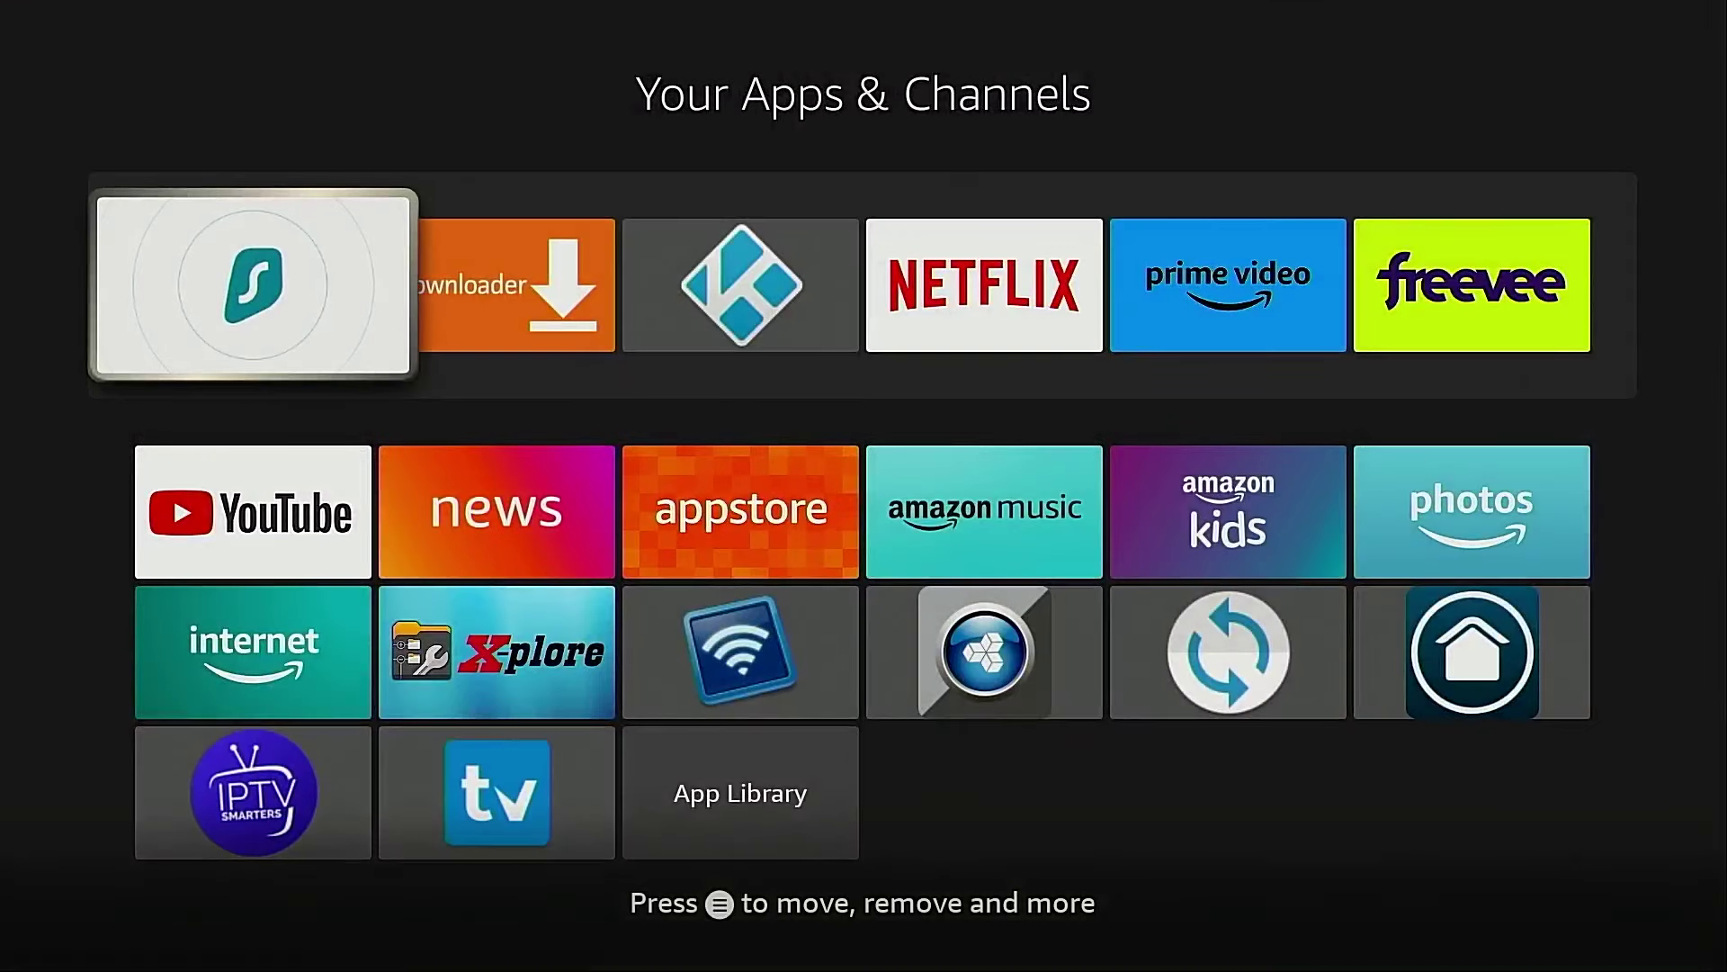
Step: Move the TiviMate app into the front row between Kodi and Netflix and save its position
key(Down)
key(Down)
key(Down)
key(Right)
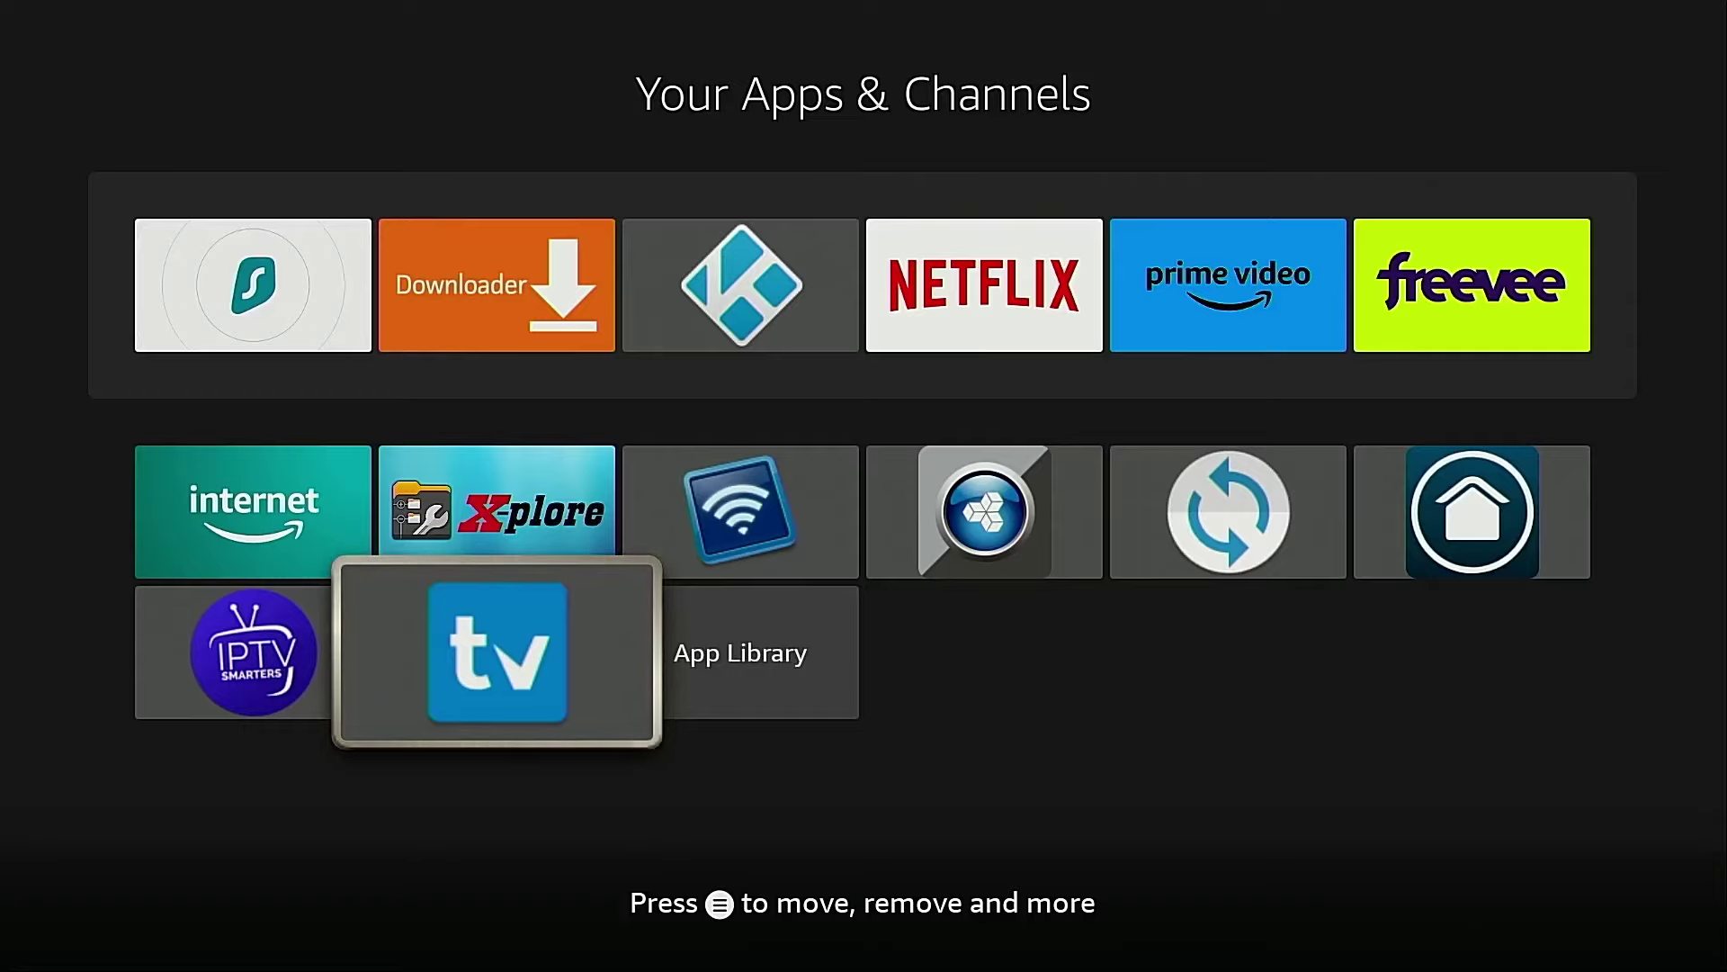
key(Menu)
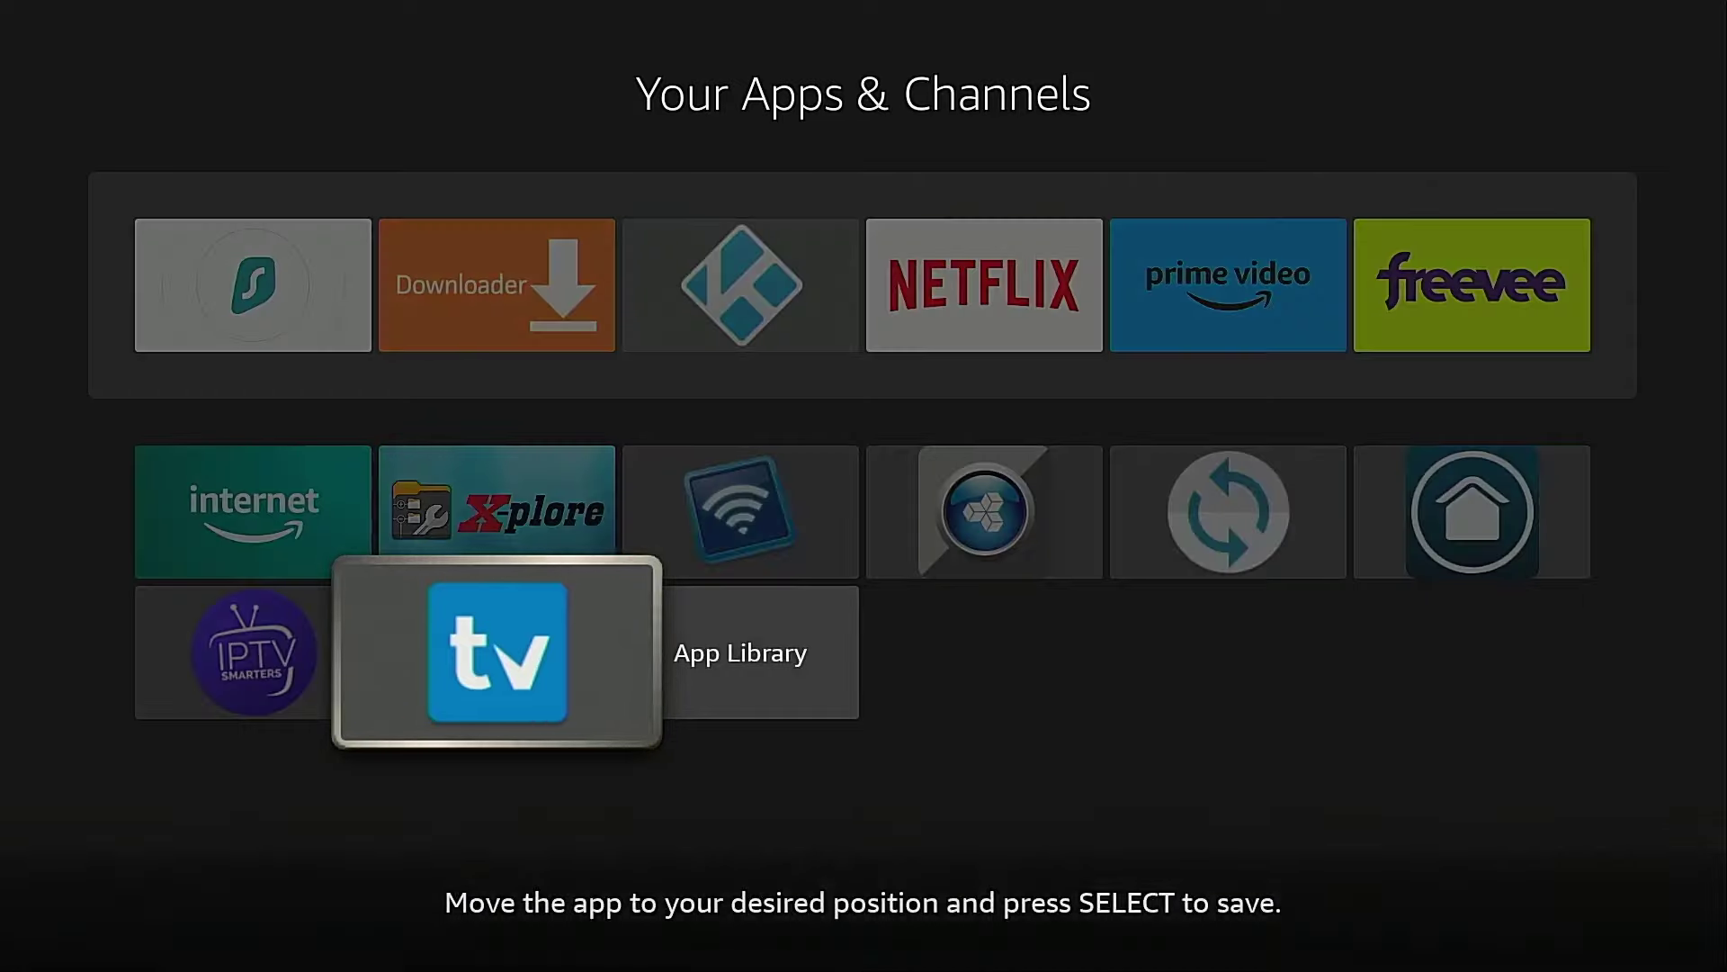
key(Up)
key(Up)
key(Up)
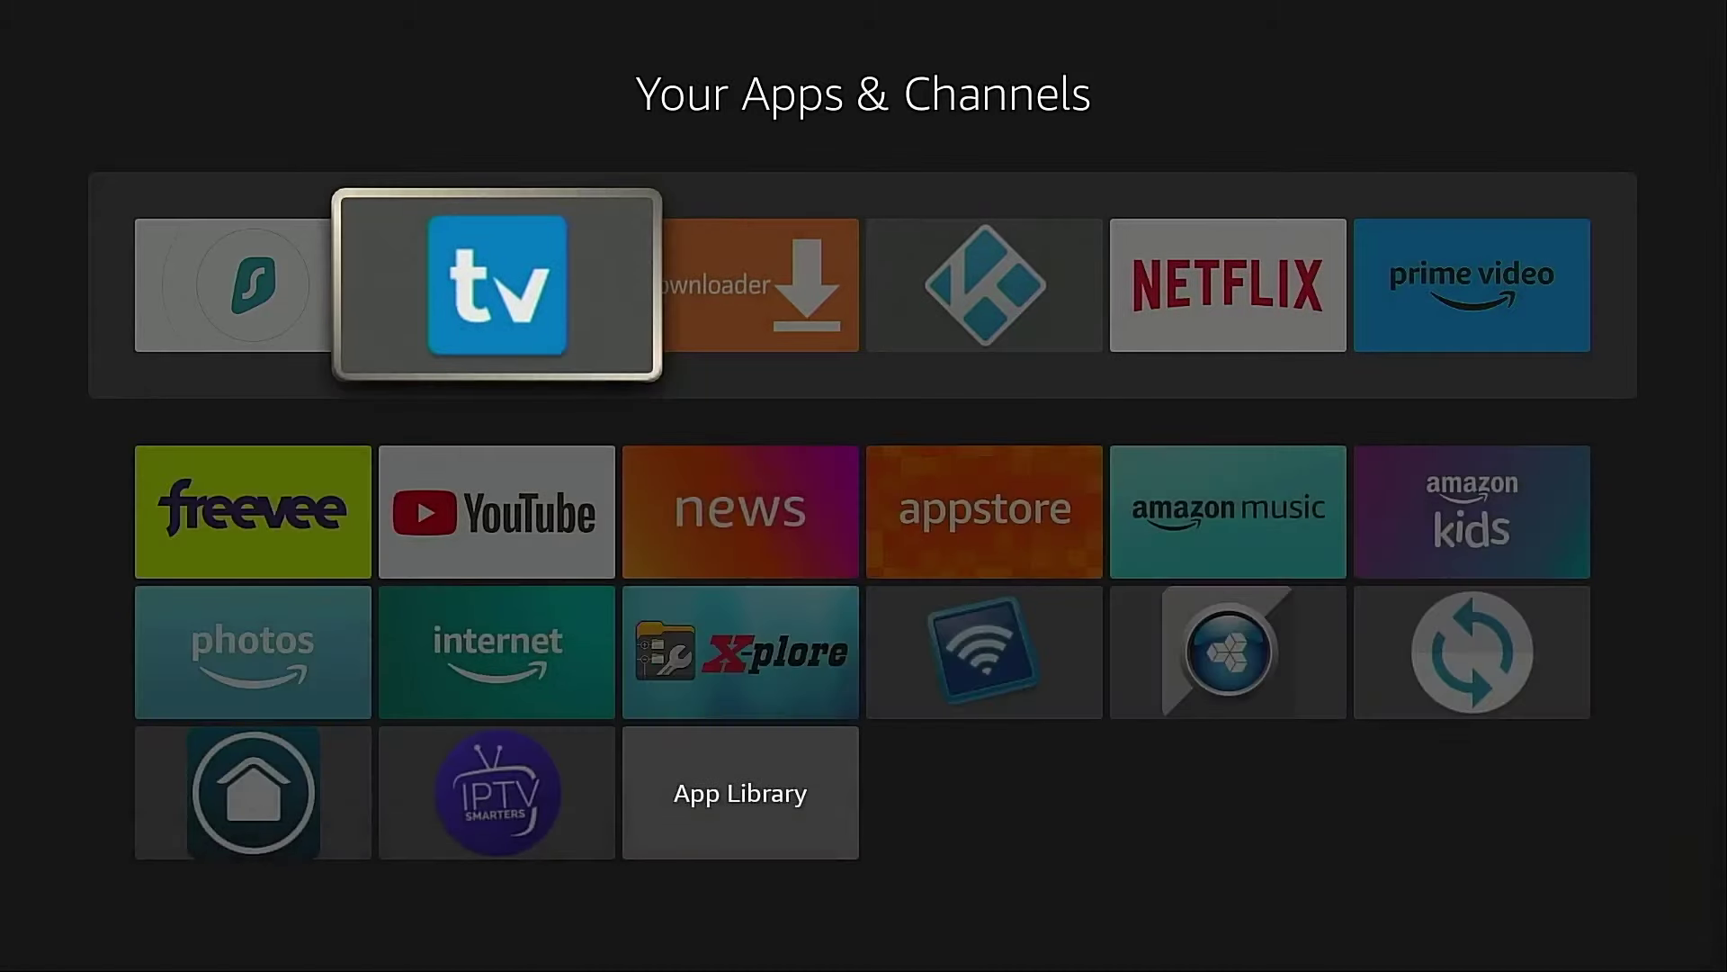
key(Right)
key(Right)
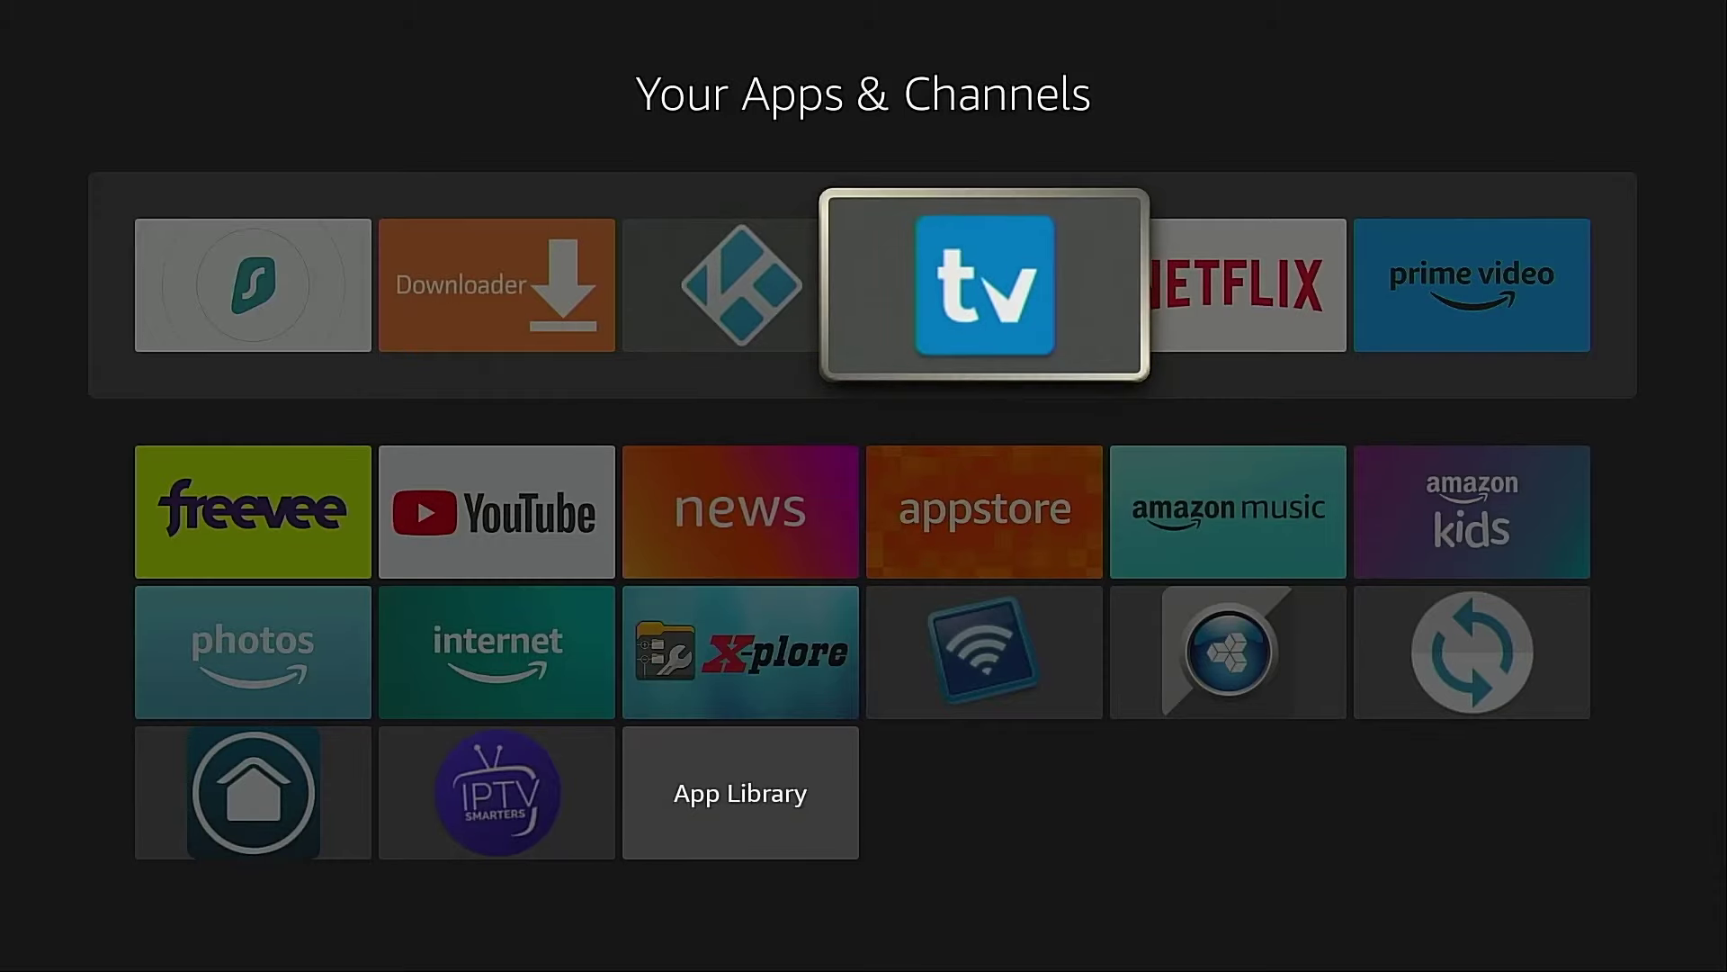
key(Return)
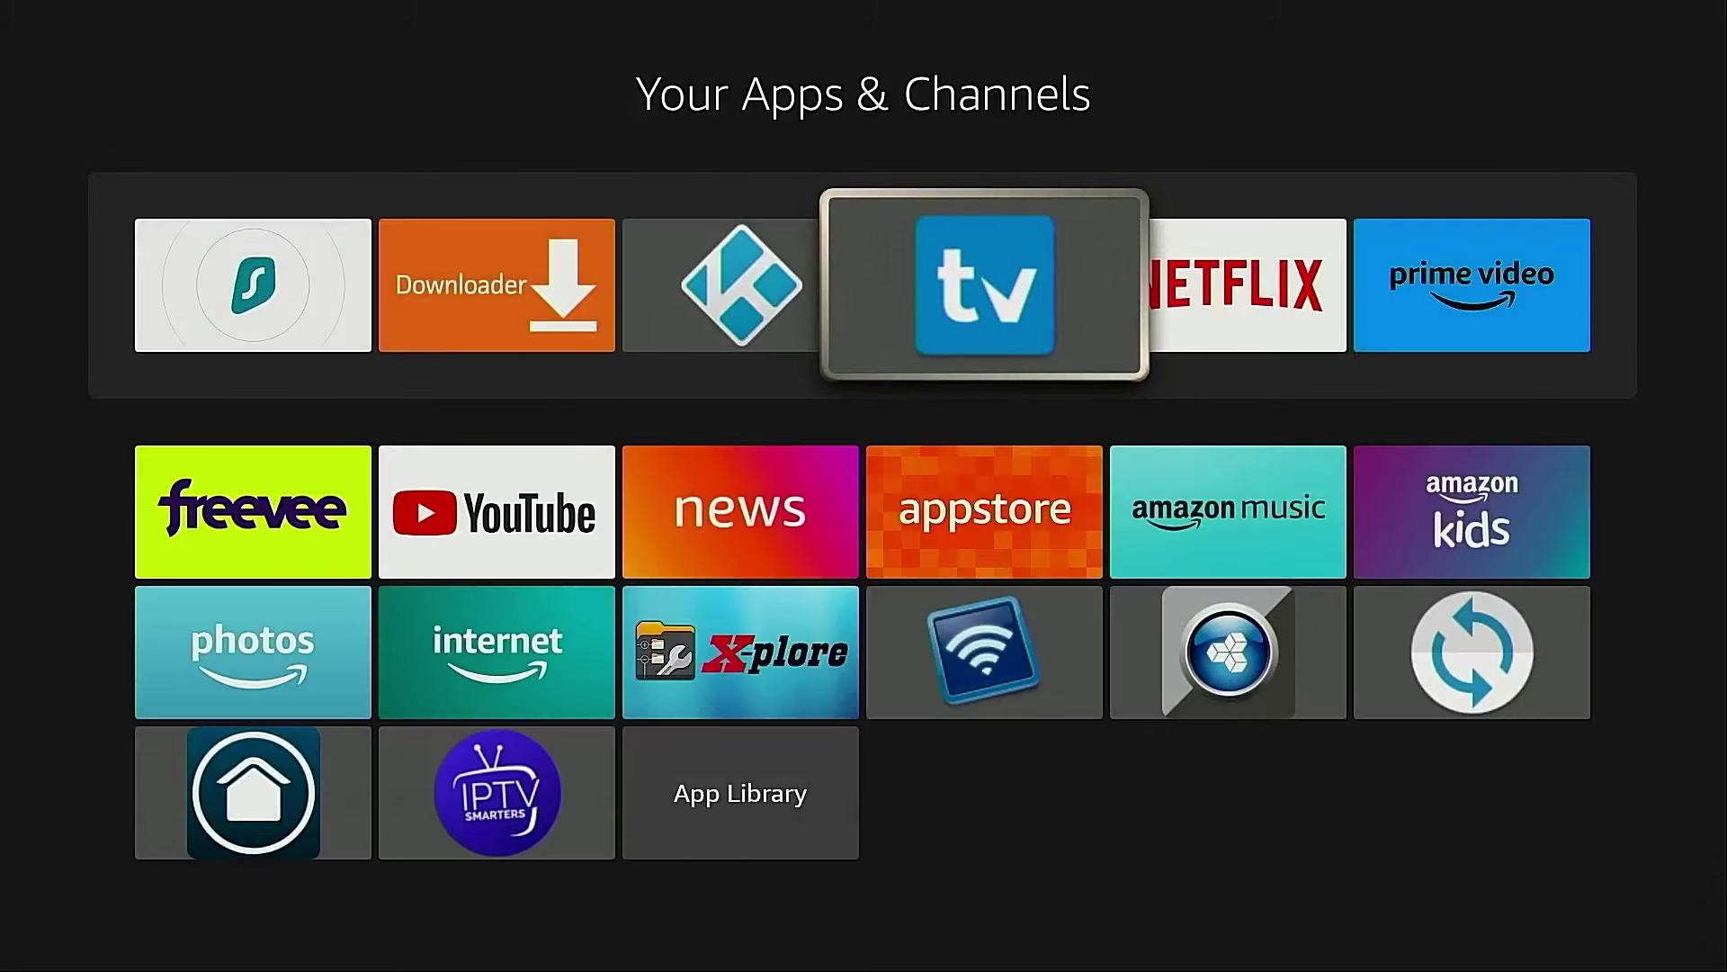
Step: Return to the Fire TV home screen and bring the focus to TiviMate in the app row
key(Escape)
key(Right)
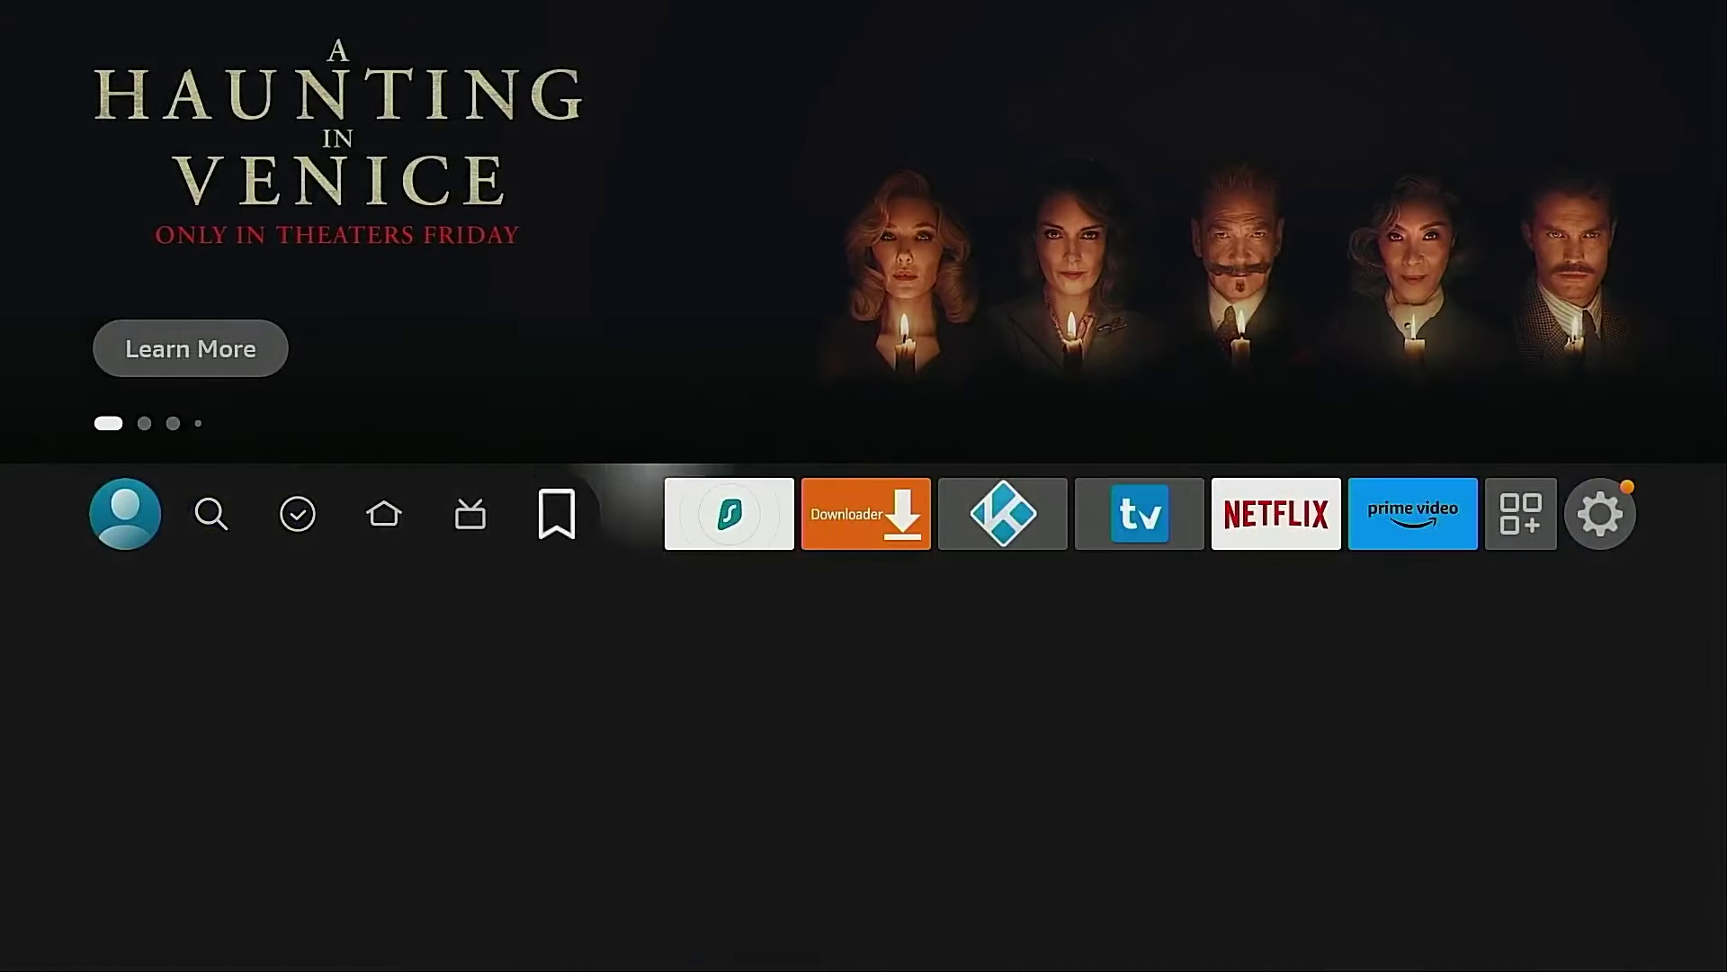
key(Right)
key(Right)
key(Right)
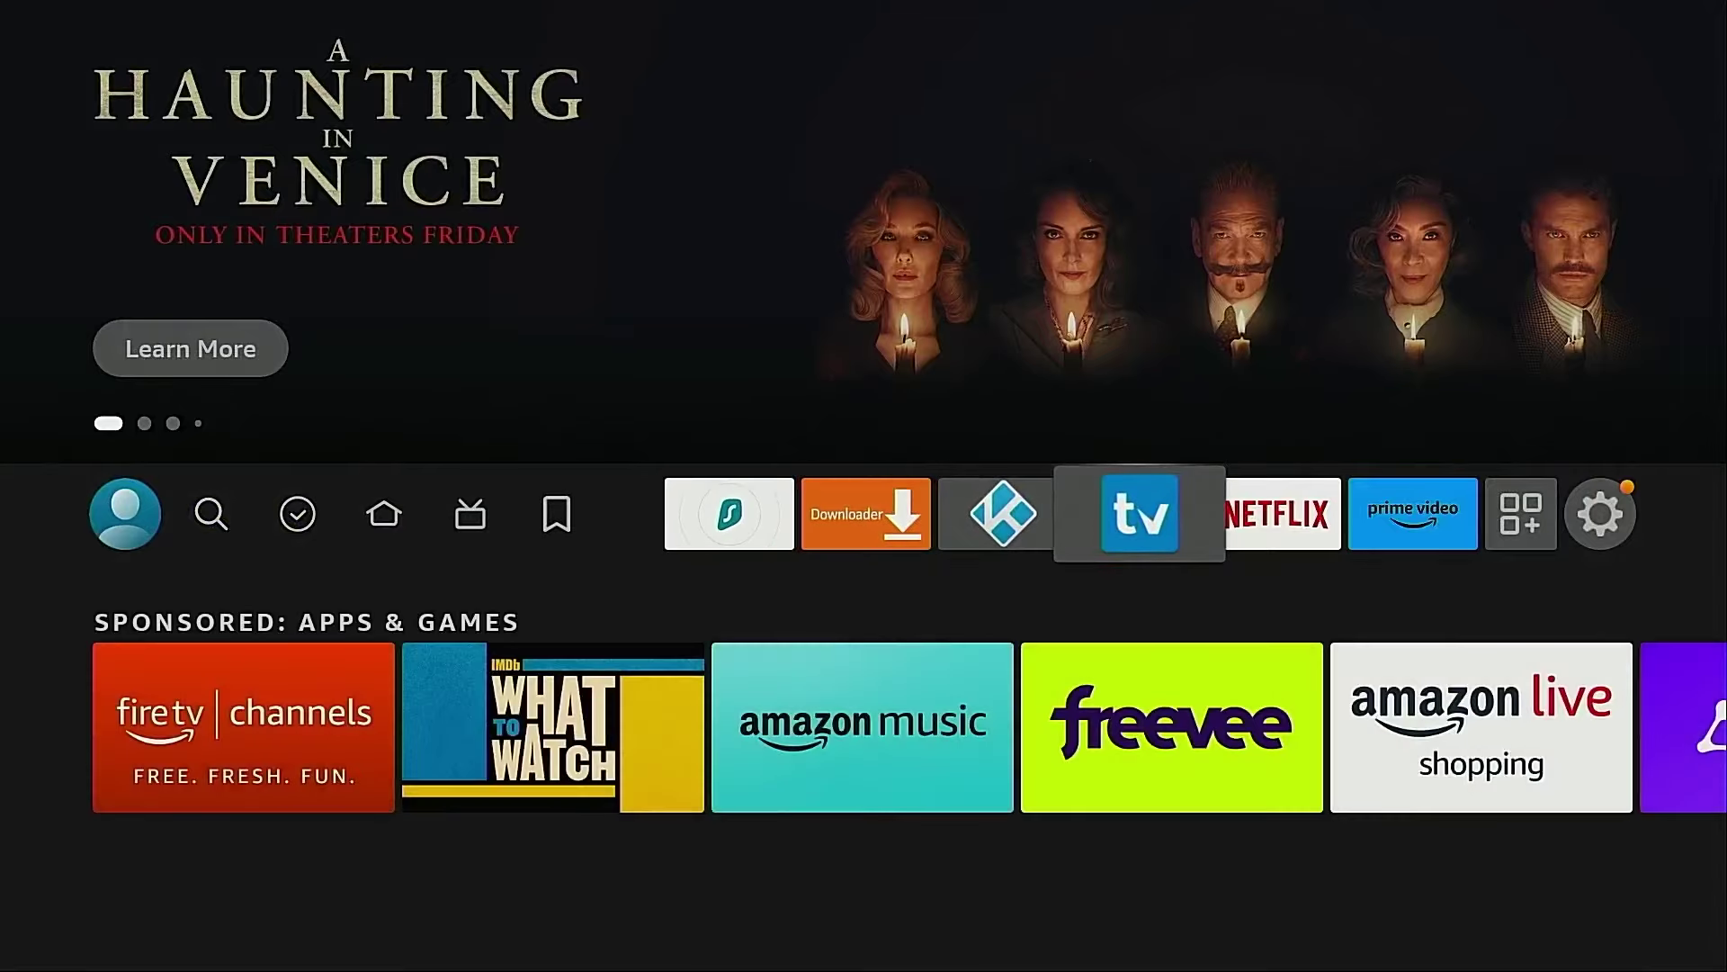